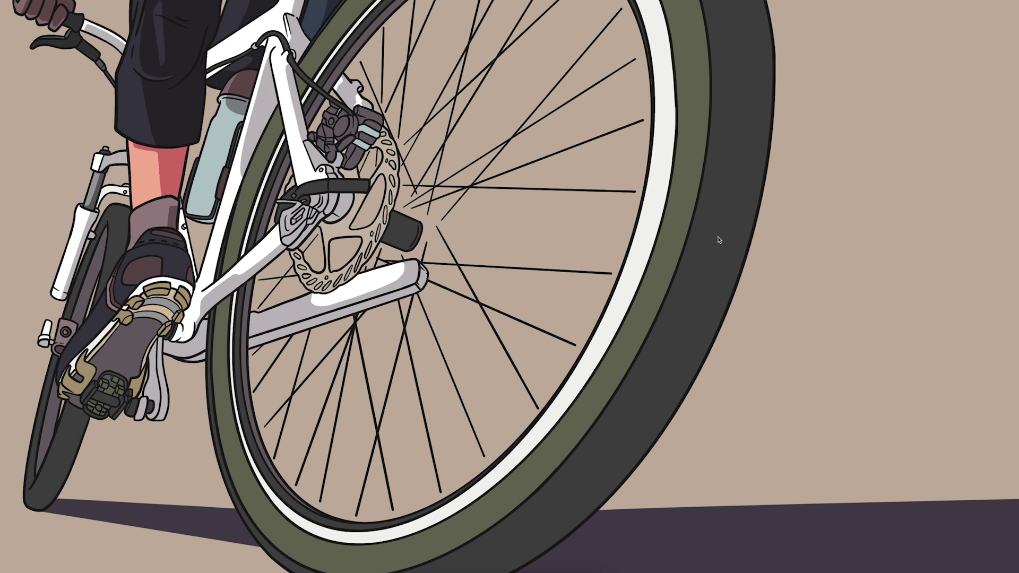
pyautogui.press('super+space')
pyautogui.write('pen')
pyautogui.press('Return')
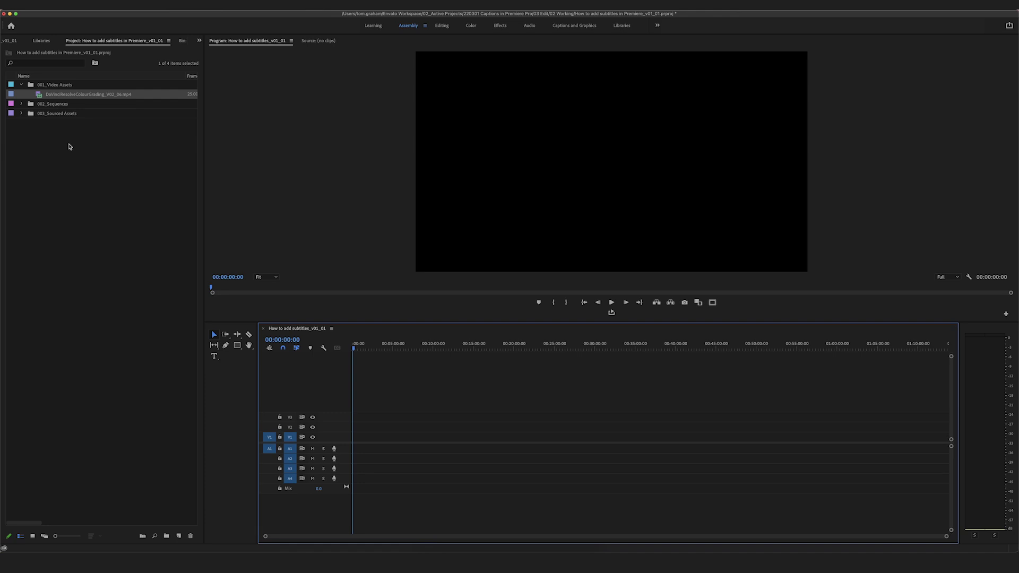
# Place the DaVinciResolveColourGrading_V02_06.mp4 clip at the start of the sequence on V1 and A1.
pyautogui.moveTo(61, 94); pyautogui.dragTo(354, 449)
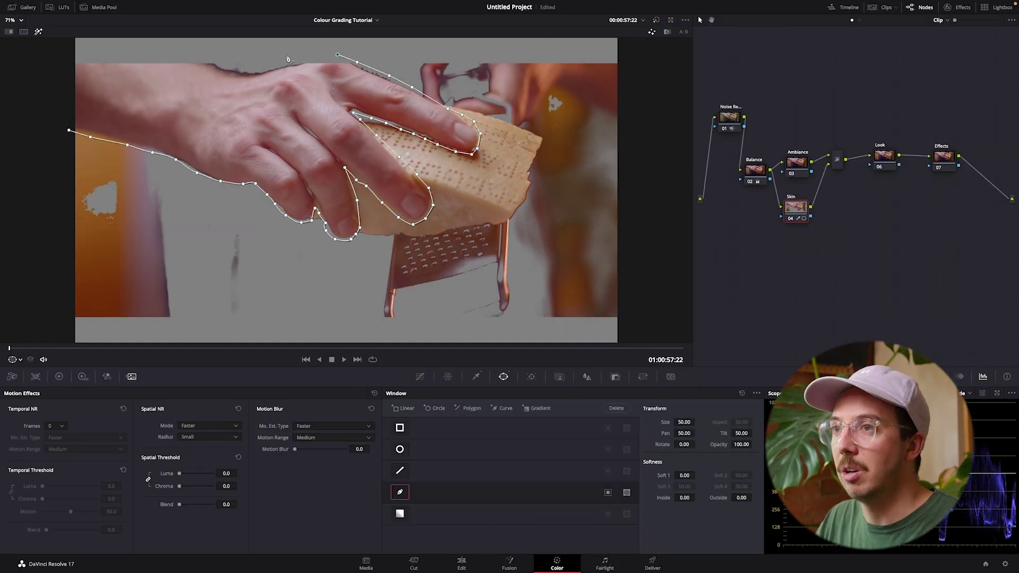
pyautogui.click(917, 234)
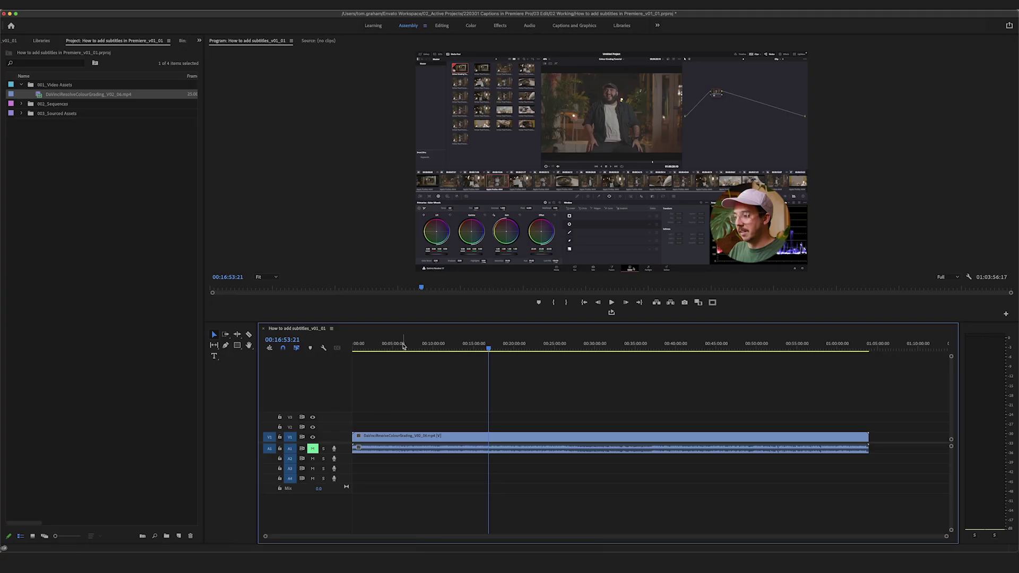
# Split the clip at 00:00:32:12 and at 00:00:51:00.
pyautogui.moveTo(386, 342); pyautogui.dragTo(357, 344)
pyautogui.press('\\')
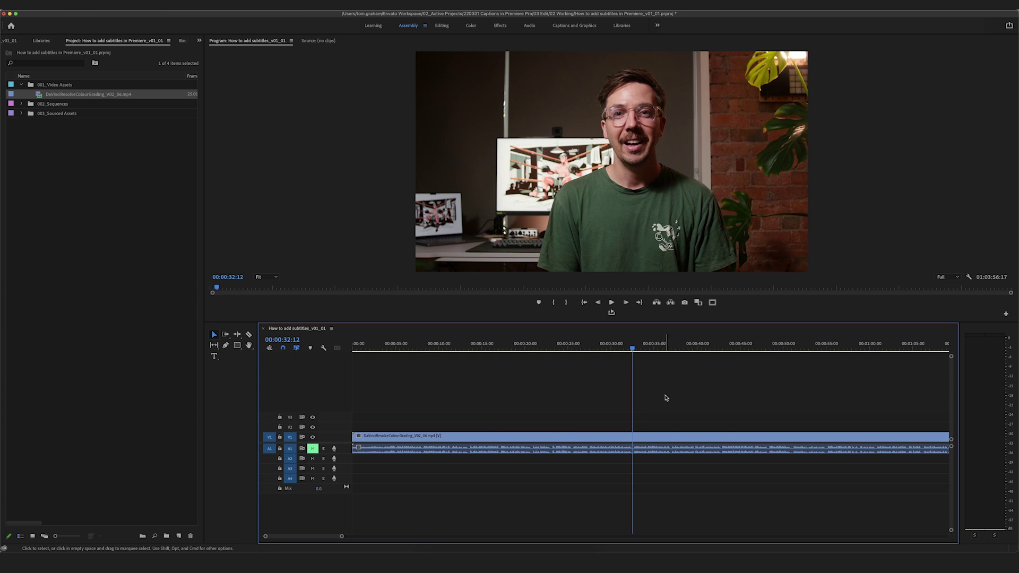
pyautogui.press('super+k')
pyautogui.moveTo(819, 348); pyautogui.dragTo(792, 349)
pyautogui.press('super+k')
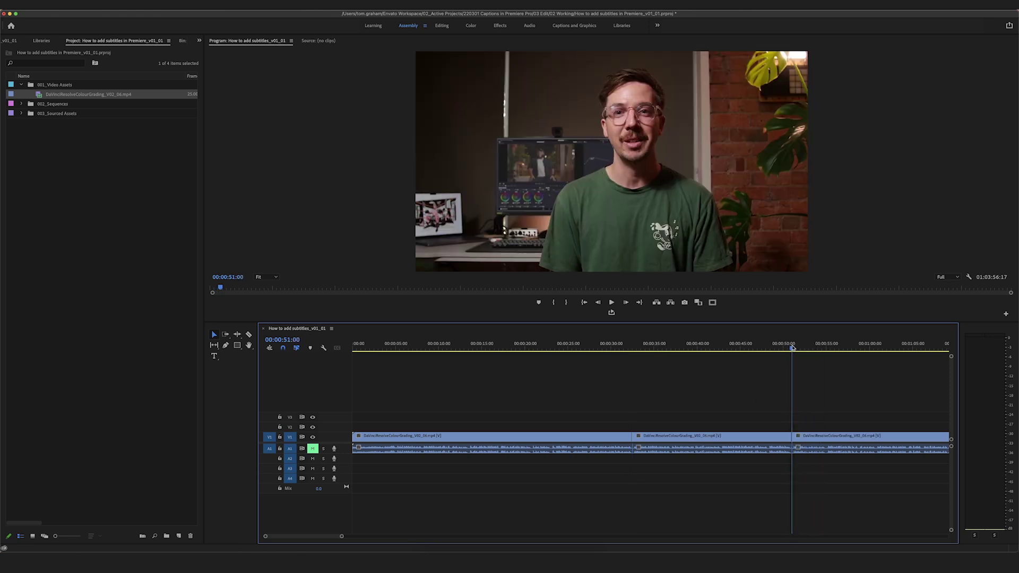
# Unmute audio track A1 and play the section between the two cuts.
pyautogui.click(313, 449)
pyautogui.press('Up')
pyautogui.press('space')
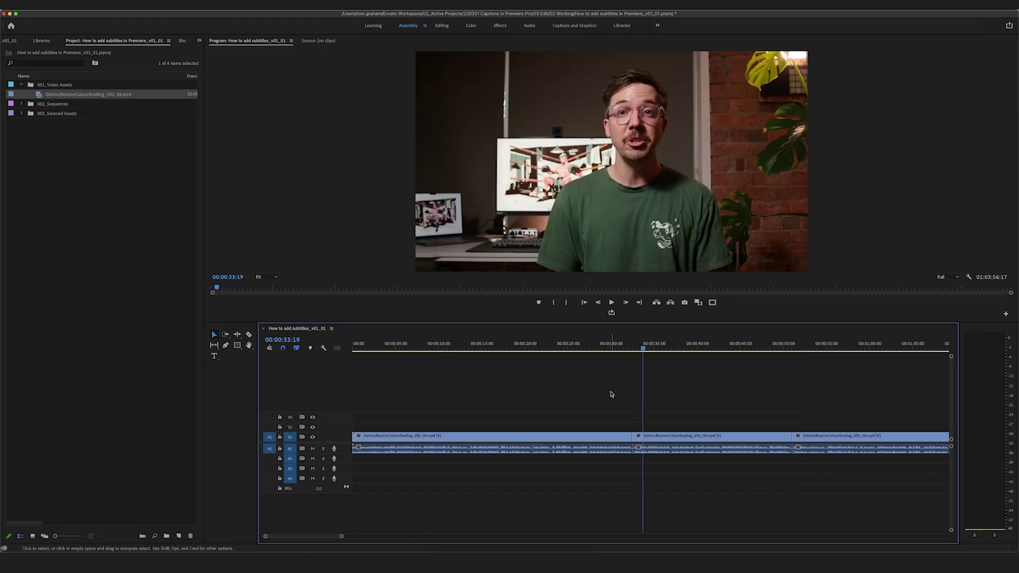
# Delete the clip segments before and after the middle section, and close the gap so it begins at the sequence start.
pyautogui.moveTo(612, 394); pyautogui.dragTo(572, 473)
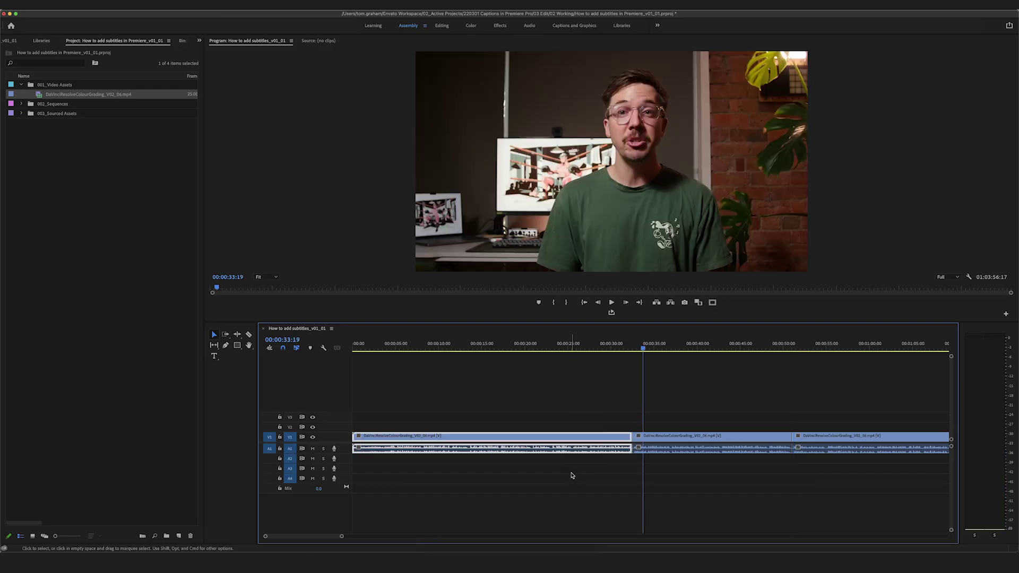
pyautogui.press('Delete')
pyautogui.moveTo(871, 375); pyautogui.dragTo(796, 478)
pyautogui.press('Delete')
pyautogui.click(588, 442)
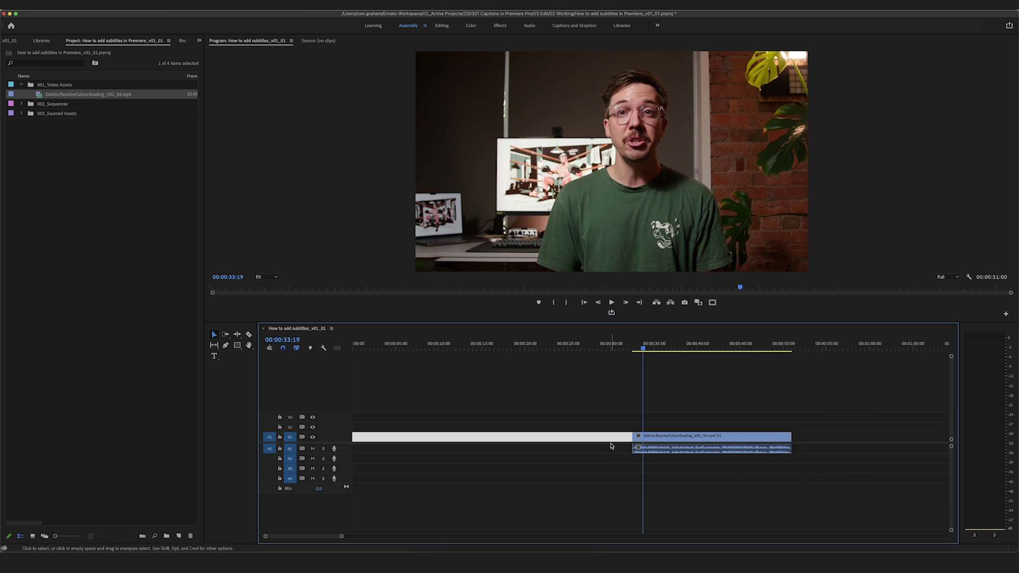
pyautogui.press('Delete')
pyautogui.moveTo(518, 346); pyautogui.dragTo(512, 346)
pyautogui.press('Home')
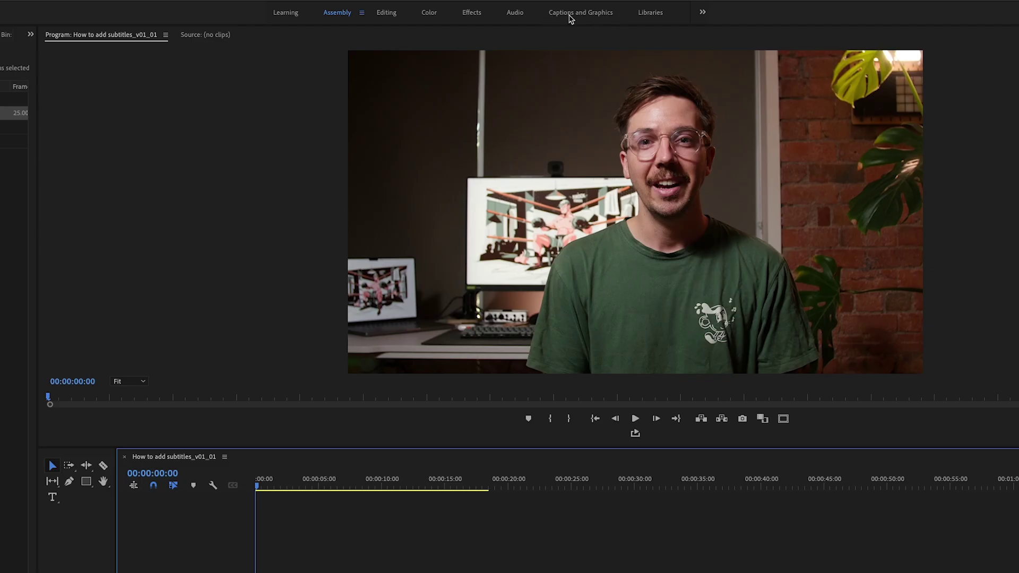
# Switch to the Captions and Graphics workspace and bring up the Text view for captions.
pyautogui.click(571, 15)
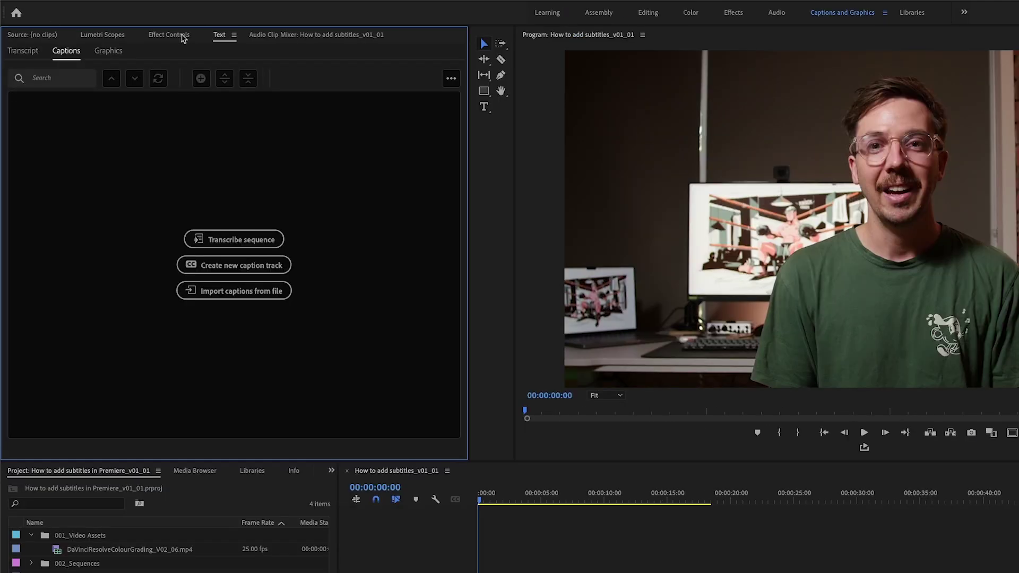
pyautogui.click(181, 36)
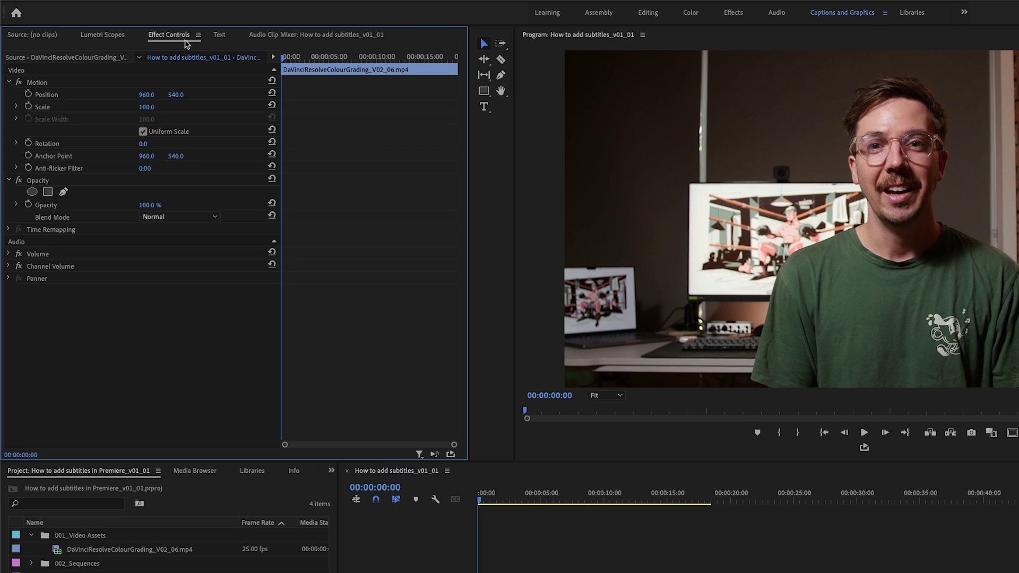
pyautogui.click(115, 37)
pyautogui.click(179, 36)
pyautogui.click(220, 37)
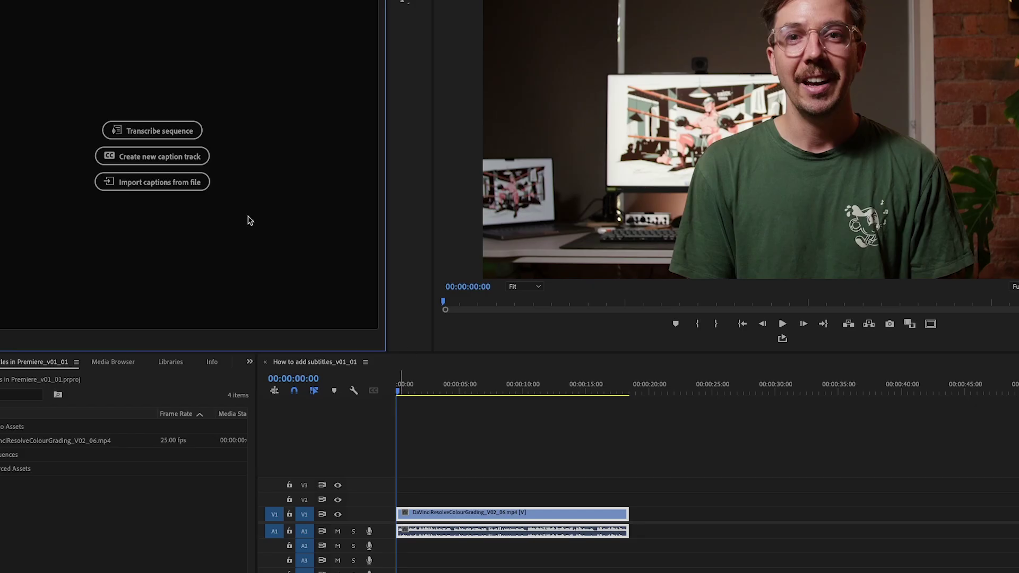
# Create a new caption track with the Subtitle format and the style None.
pyautogui.click(173, 157)
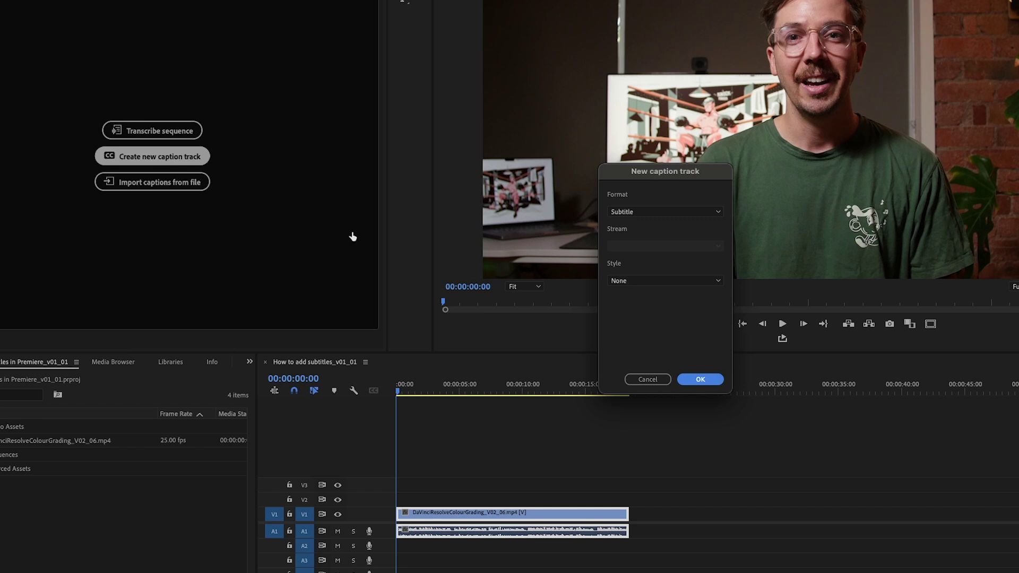
pyautogui.click(662, 213)
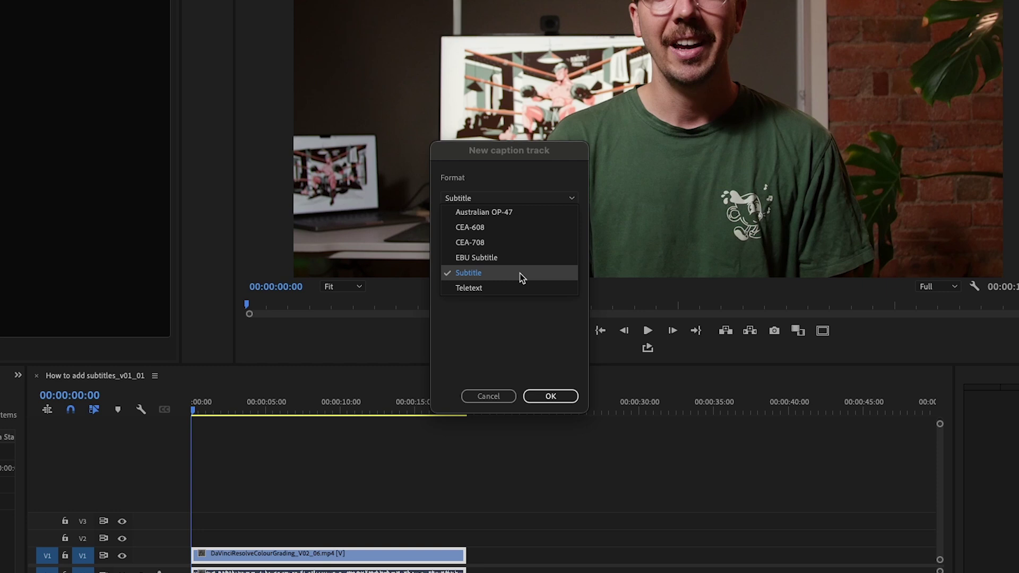
pyautogui.click(520, 274)
pyautogui.click(492, 281)
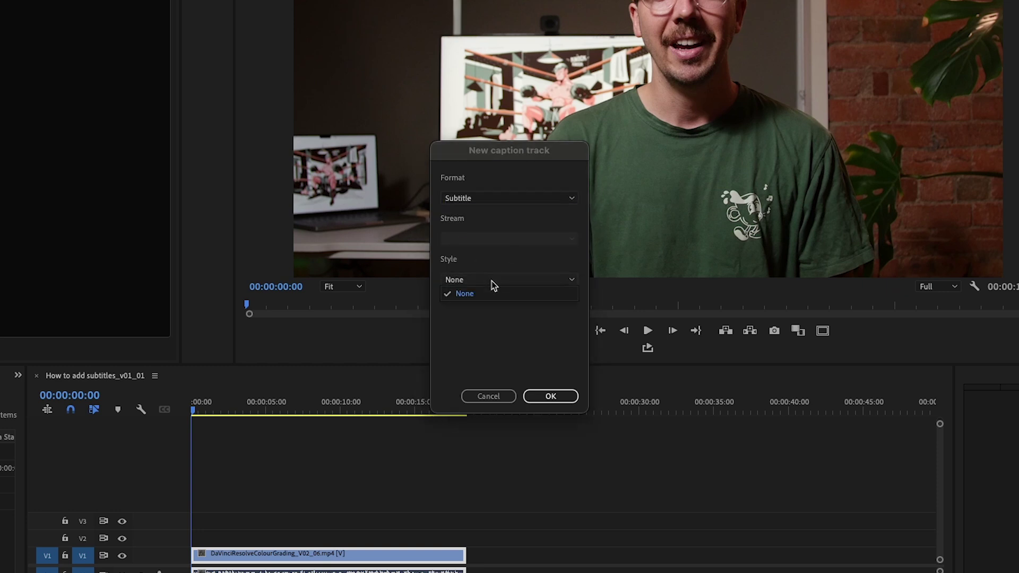
pyautogui.click(466, 333)
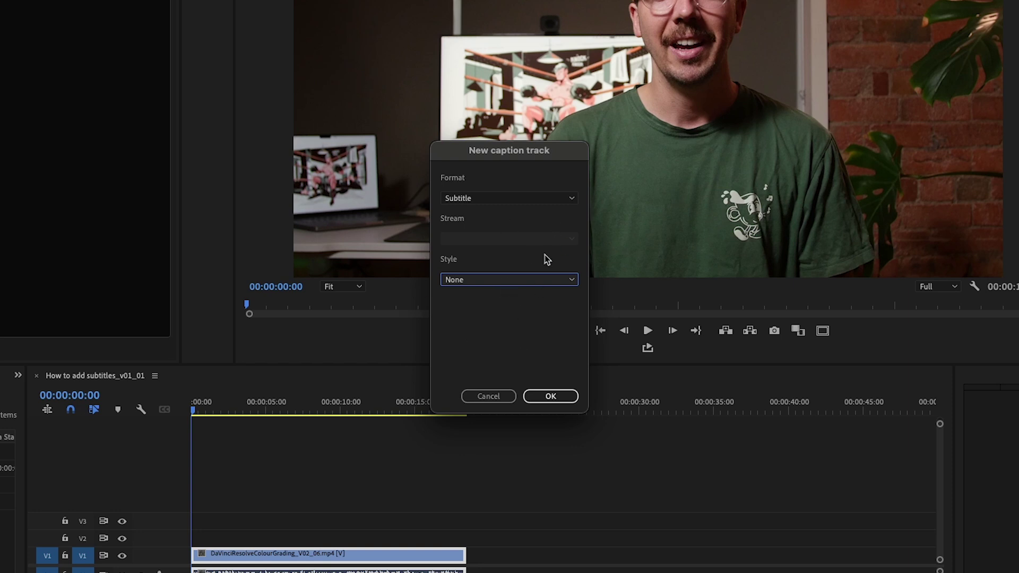
pyautogui.click(539, 399)
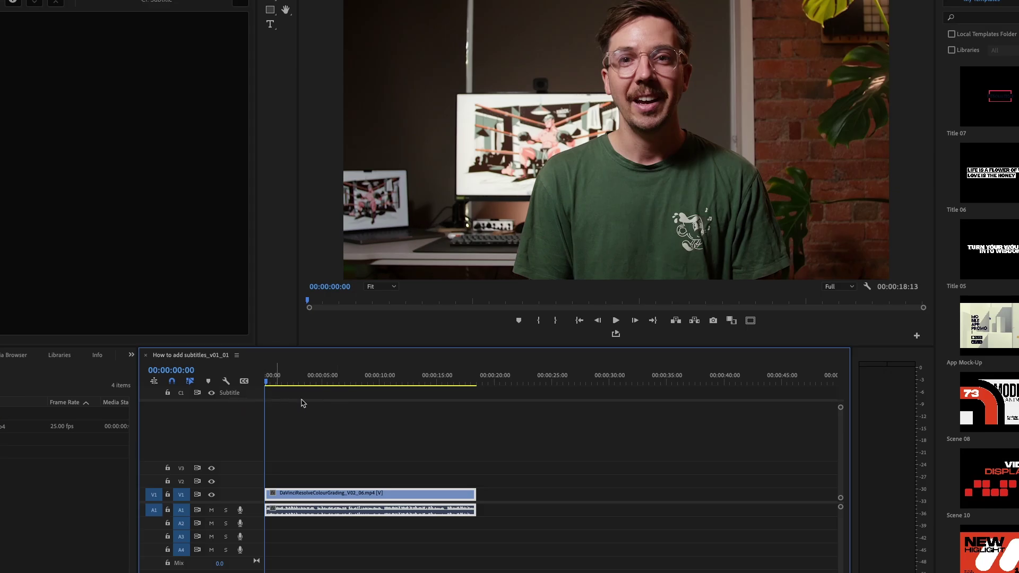
# Hide all caption tracks in the timeline and show them all again.
pyautogui.click(244, 381)
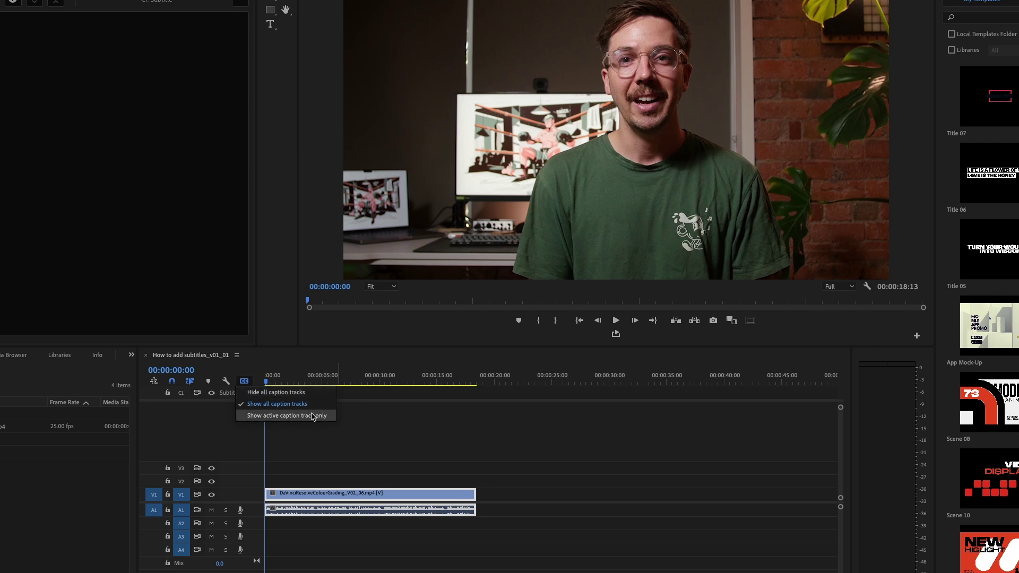
pyautogui.click(295, 392)
pyautogui.click(245, 383)
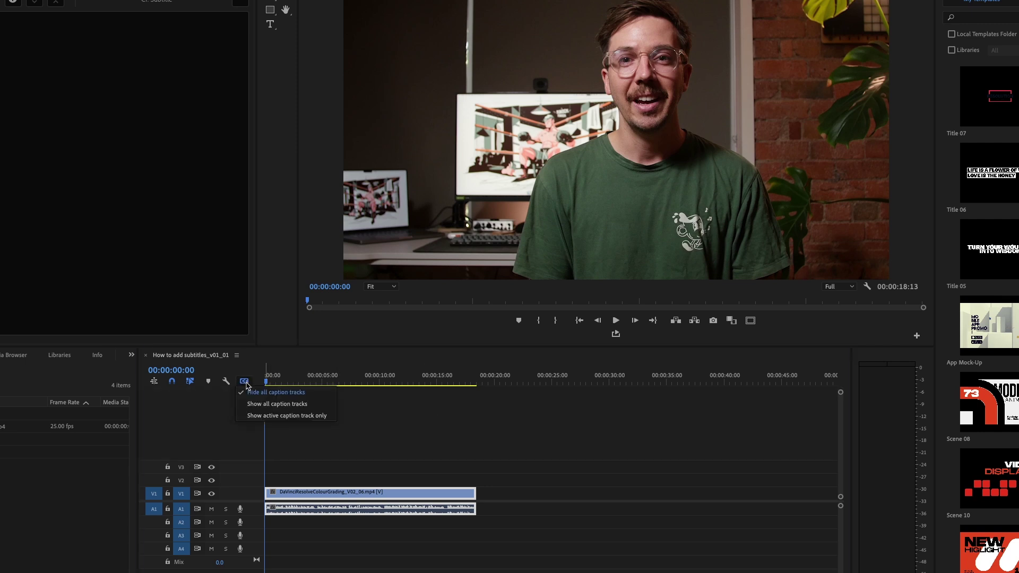
pyautogui.click(287, 404)
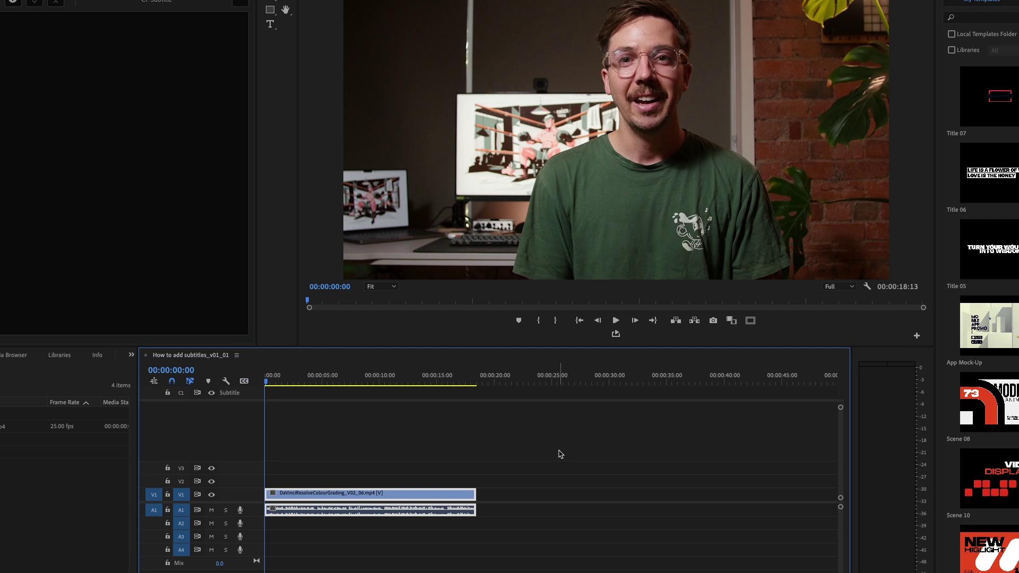
# Play the opening of the sequence to hear the first phrase, and return the playhead to the start.
pyautogui.press('space')
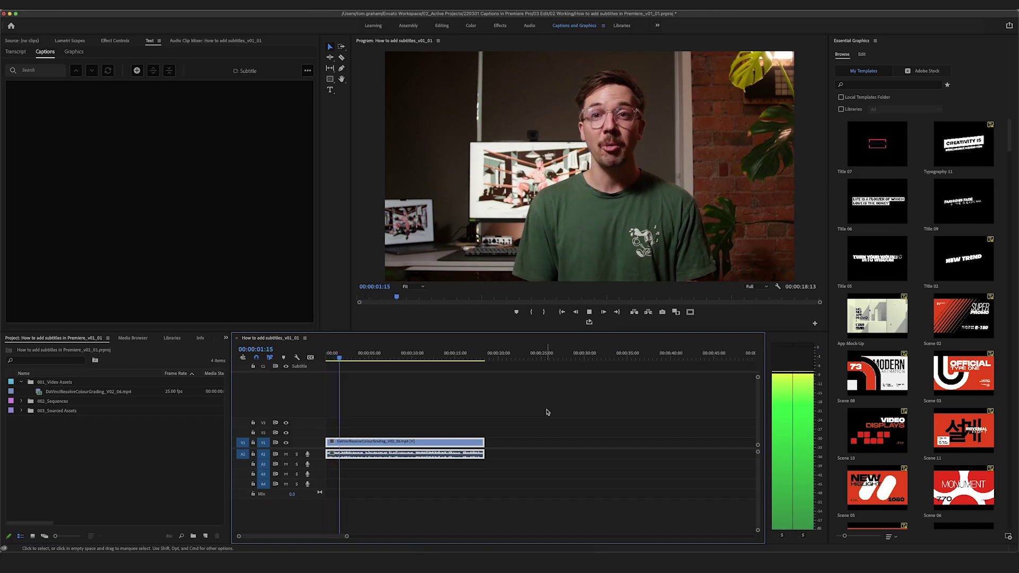
pyautogui.press('space')
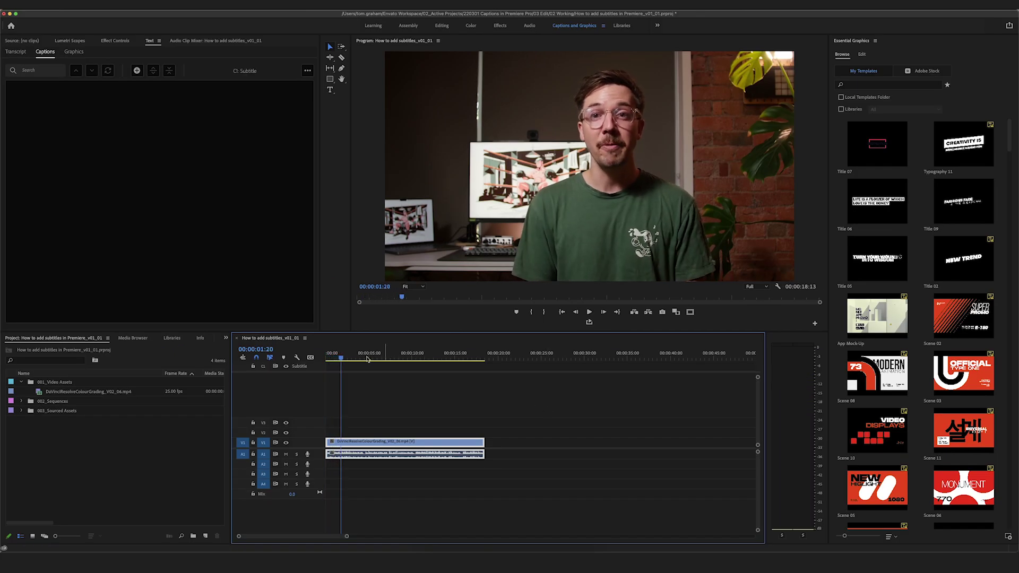
pyautogui.moveTo(344, 357); pyautogui.dragTo(326, 357)
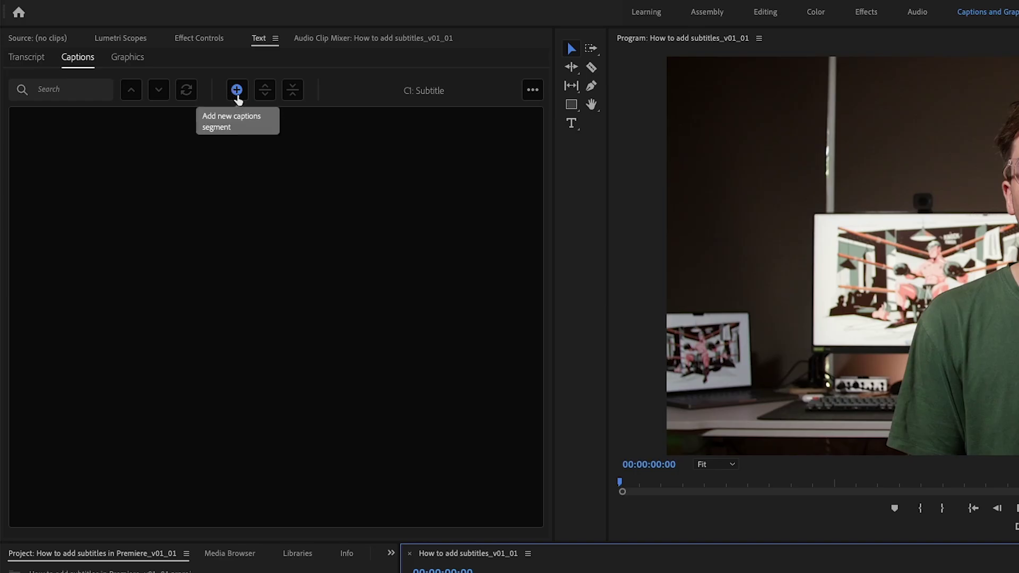
# Add a caption segment at the sequence start reading "If you've never used Davinci Resolve before" and select it in the timeline.
pyautogui.click(237, 96)
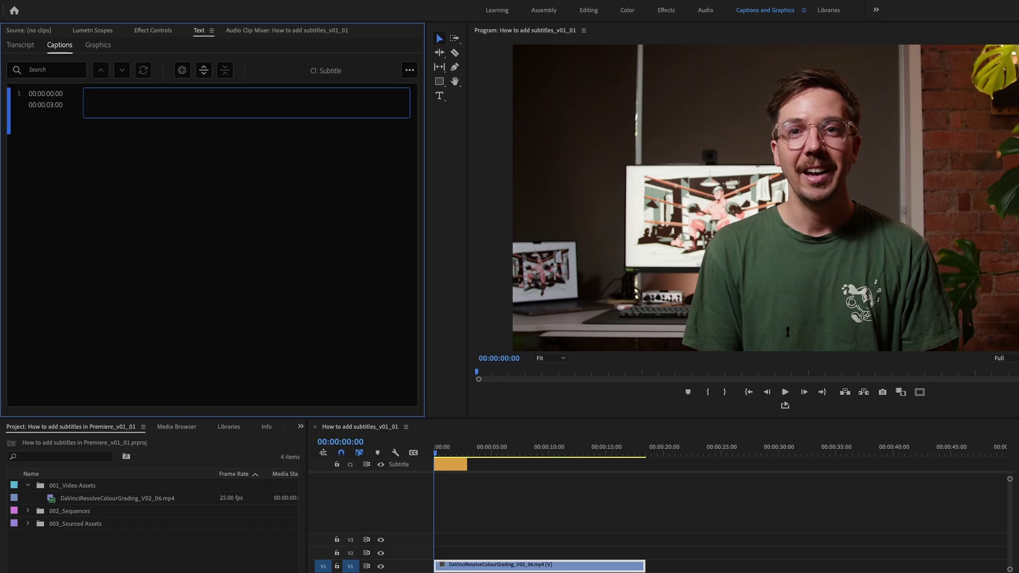
pyautogui.write('If')
pyautogui.write(" you've never ")
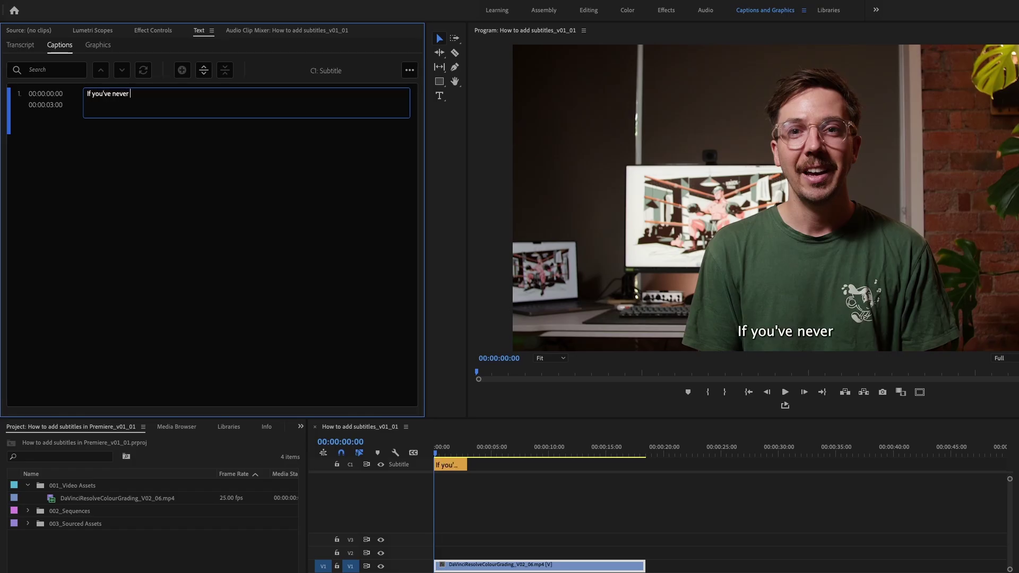
pyautogui.write('used Davinci')
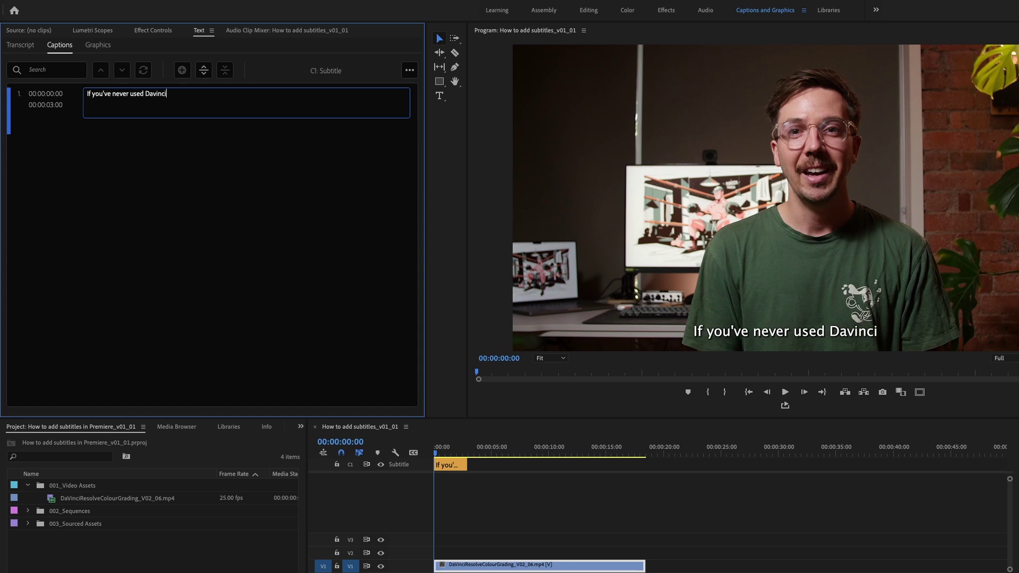
pyautogui.write(' Resolve Befo')
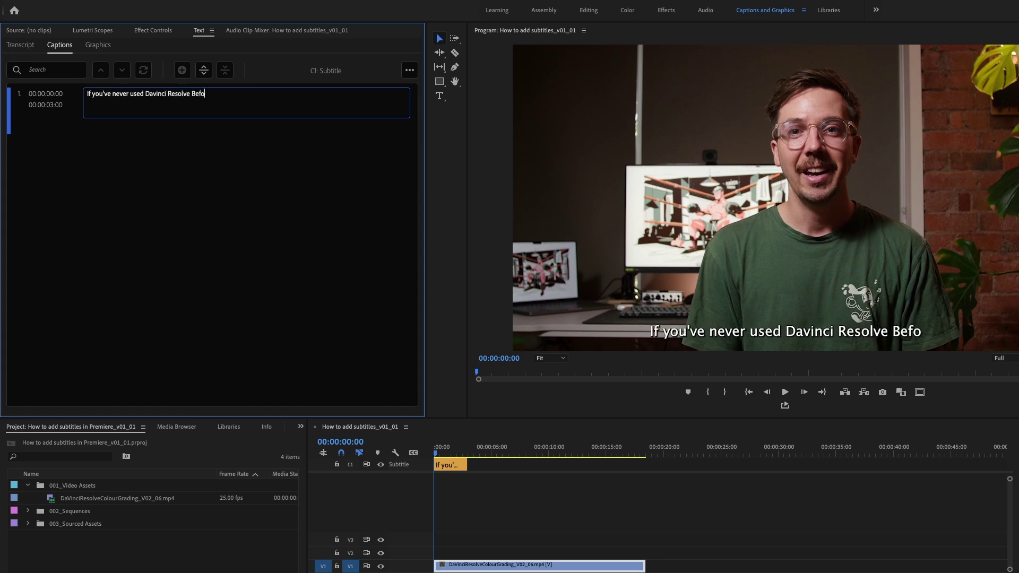
pyautogui.press('BackSpace')
pyautogui.press('BackSpace')
pyautogui.press('BackSpace')
pyautogui.press('BackSpace')
pyautogui.write('before')
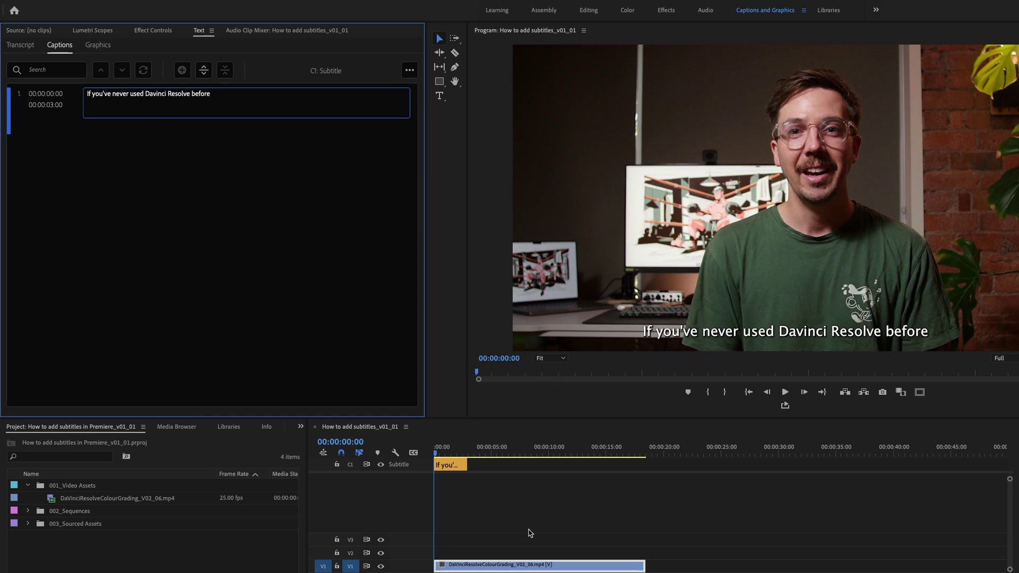
pyautogui.click(465, 474)
pyautogui.click(450, 467)
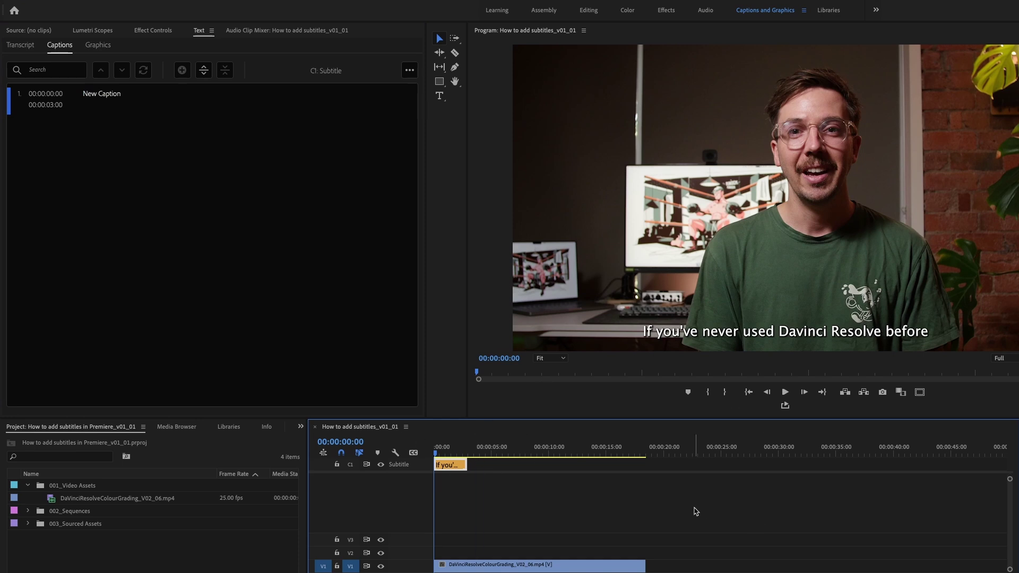
# Listen for where the first phrase ends and trim the first caption to finish at 00:00:02:01.
pyautogui.press('space')
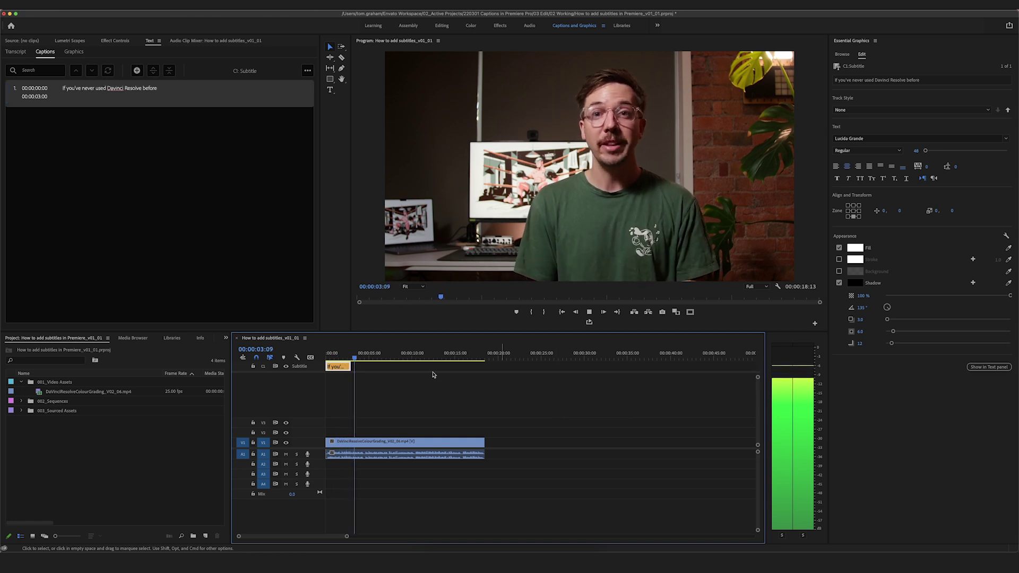
pyautogui.moveTo(350, 353); pyautogui.dragTo(339, 355)
pyautogui.press('=')
pyautogui.press('=')
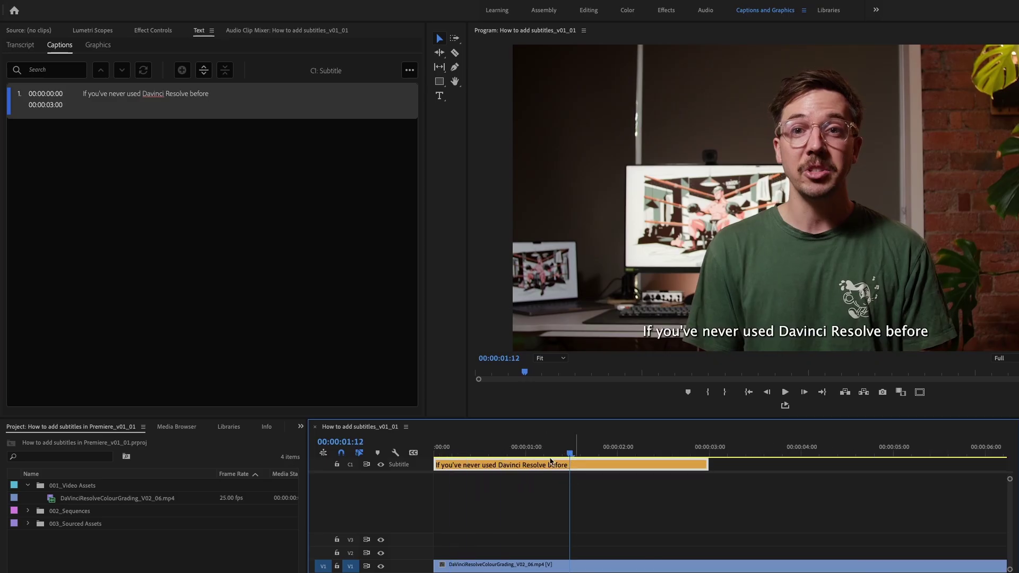
pyautogui.moveTo(579, 448); pyautogui.dragTo(571, 449)
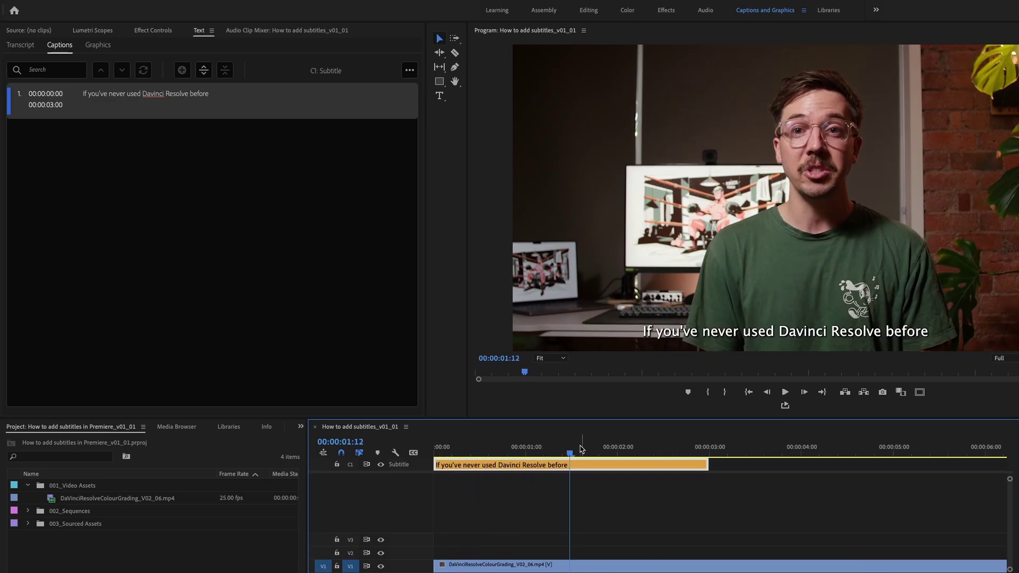
pyautogui.click(534, 449)
pyautogui.press('space')
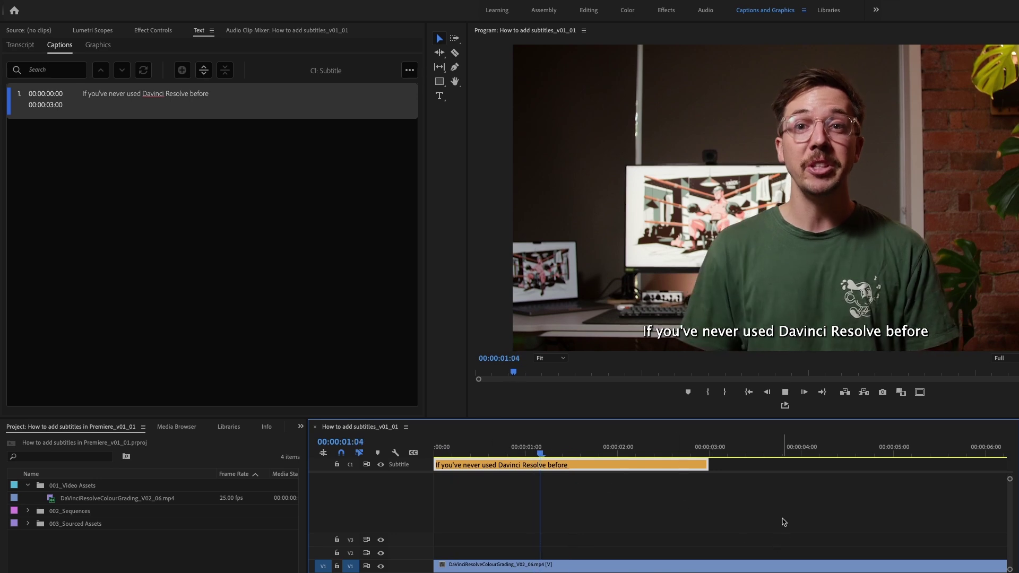
pyautogui.click(581, 449)
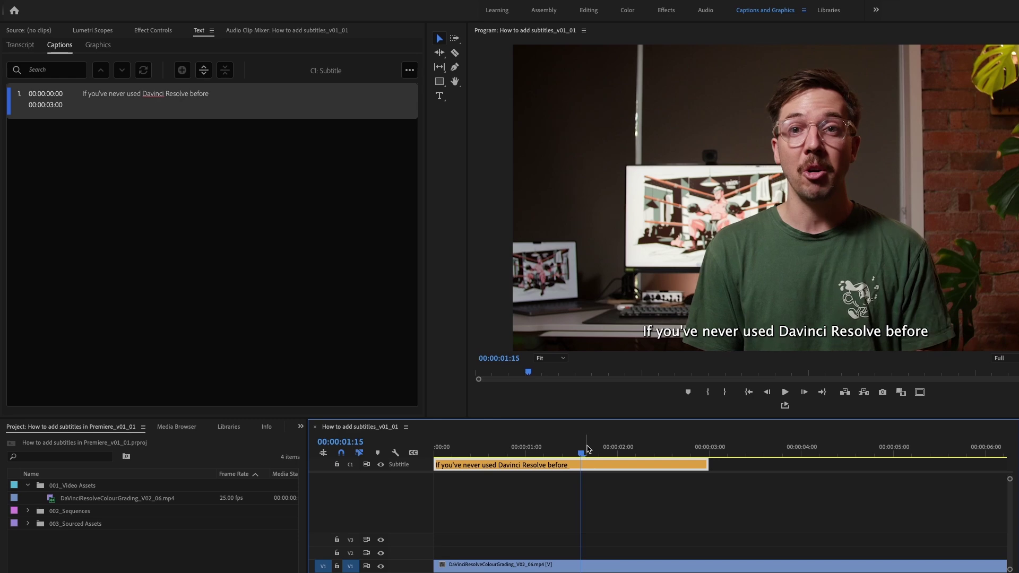
pyautogui.press('space')
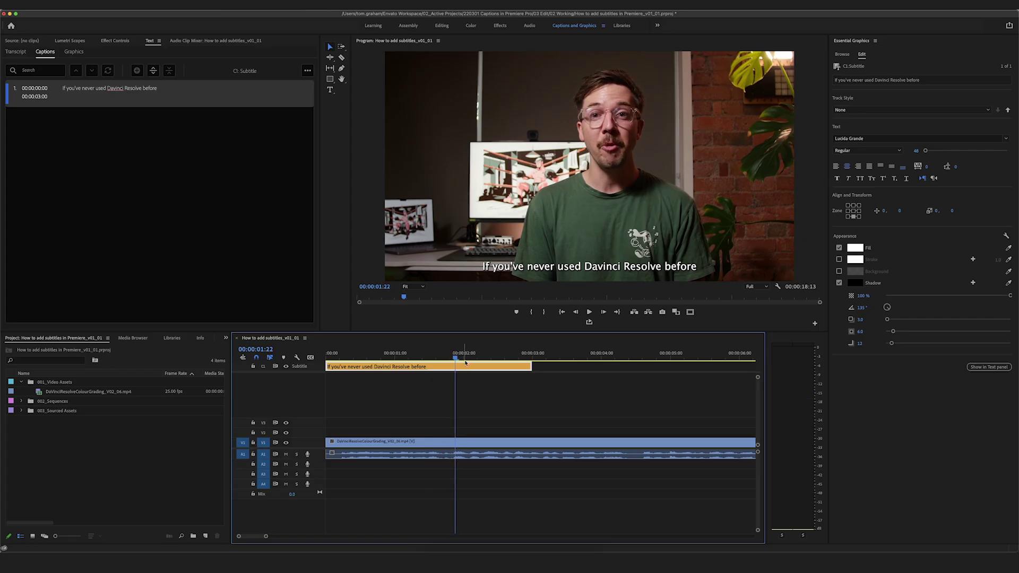
pyautogui.click(465, 356)
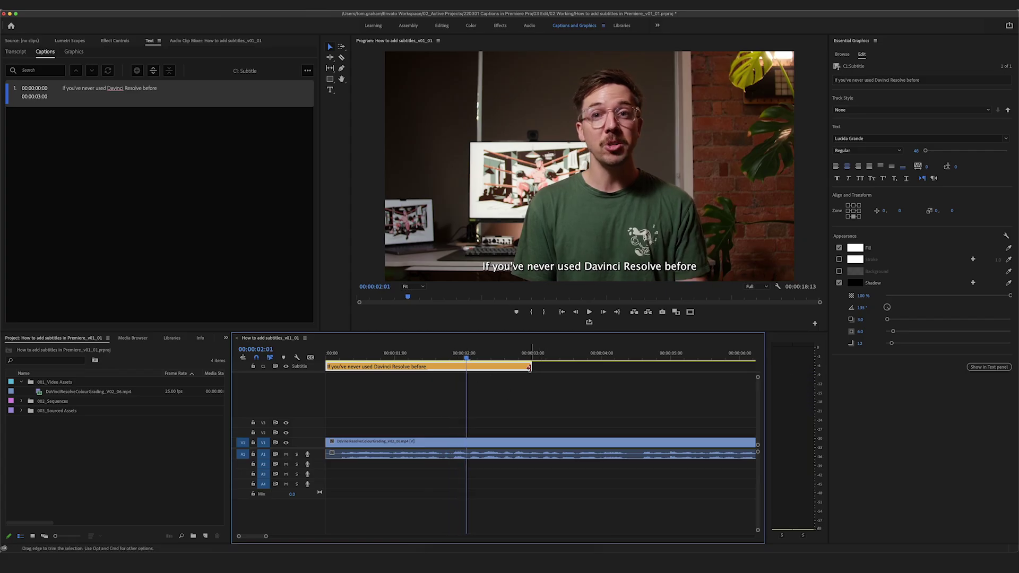
pyautogui.moveTo(531, 366); pyautogui.dragTo(450, 367)
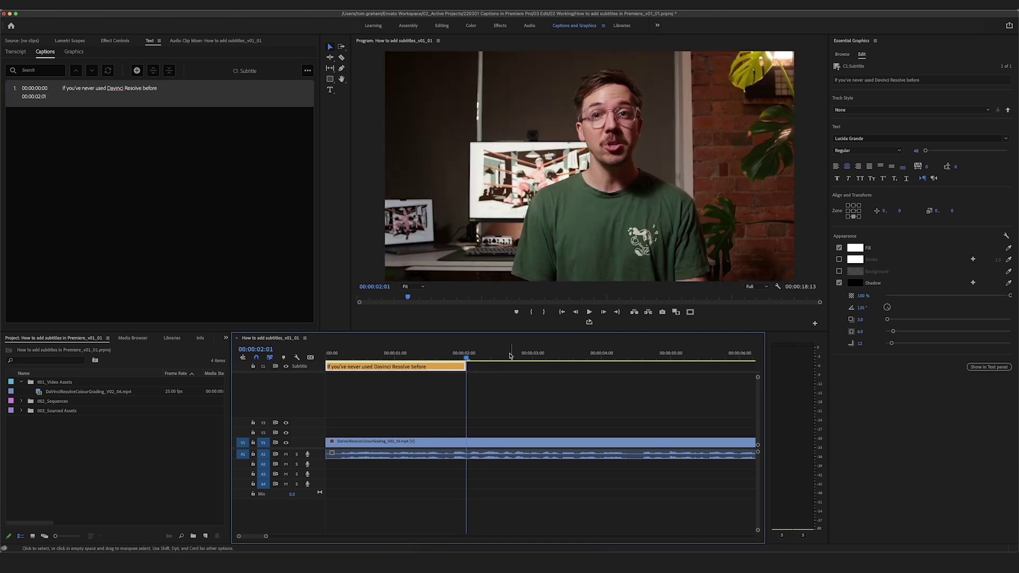
# Play the sequence from the start to check the trimmed caption against the speech.
pyautogui.press('Home')
pyautogui.press('space')
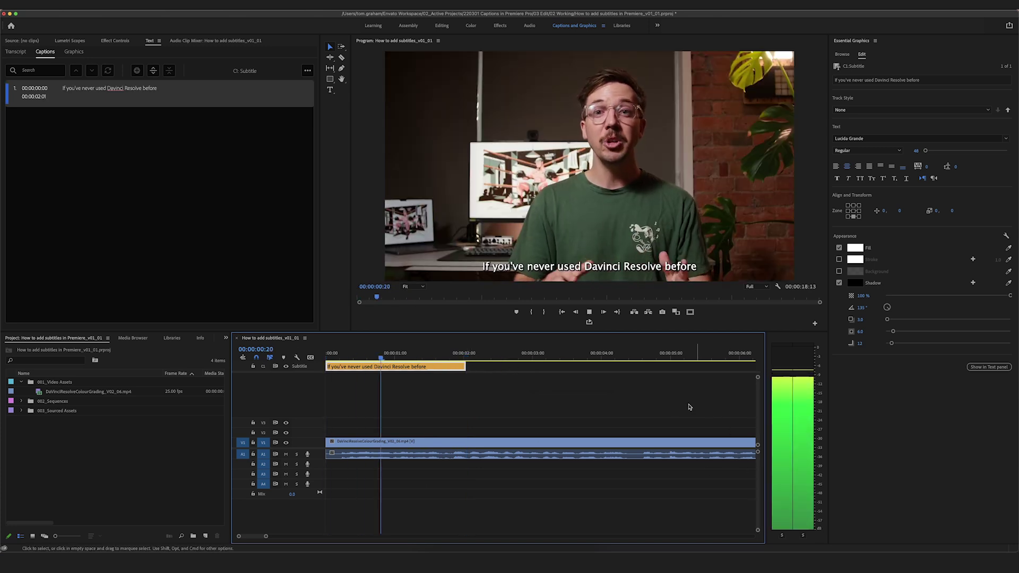
pyautogui.press('space')
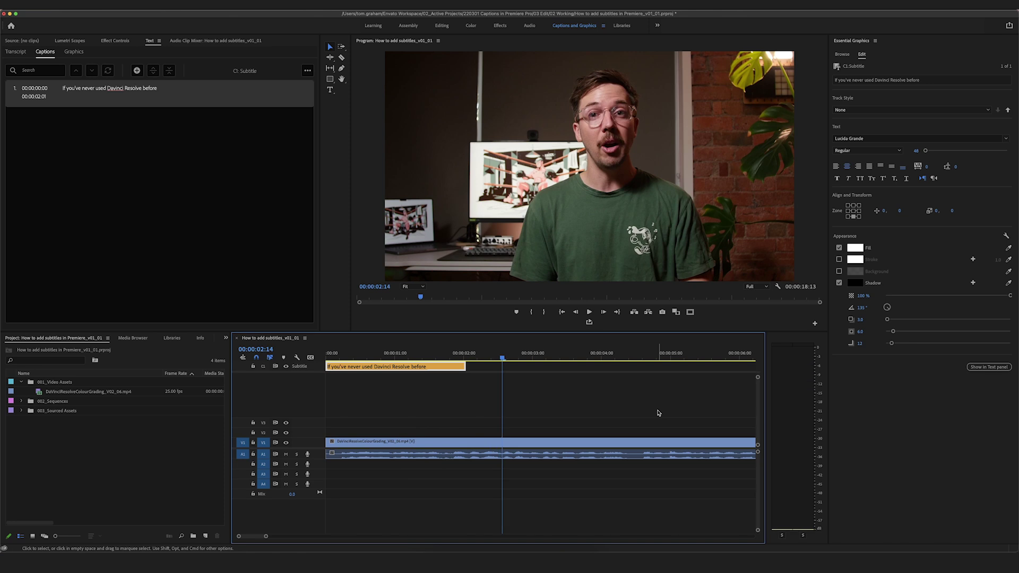
# Add a second caption segment at 00:00:02:01 reading "Don't worry...." and play it back.
pyautogui.moveTo(512, 363); pyautogui.dragTo(467, 364)
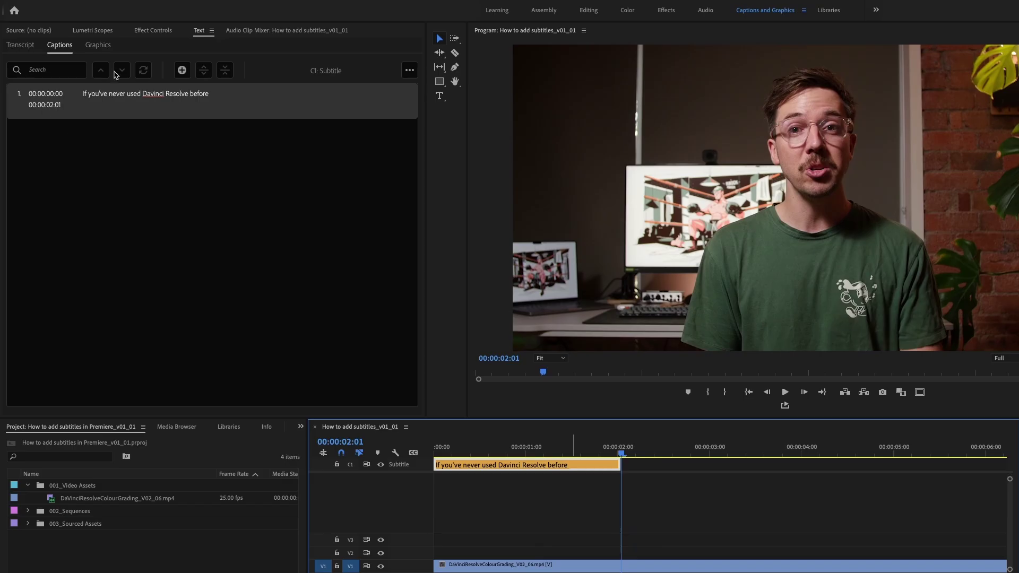
pyautogui.click(180, 70)
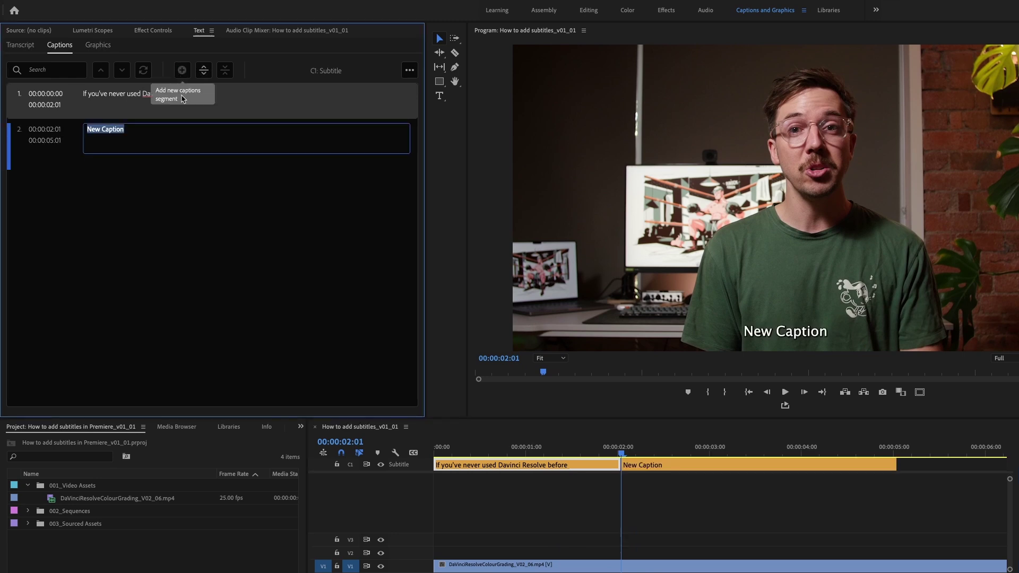
pyautogui.click(154, 129)
pyautogui.hotkey('ctrl', 'a')
pyautogui.write('Do')
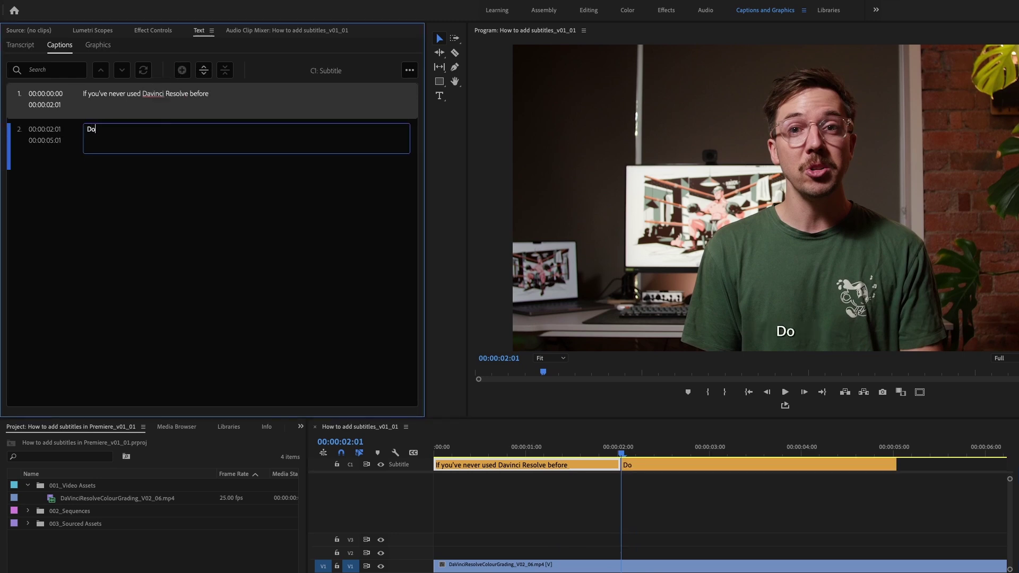
pyautogui.write("n't worry....")
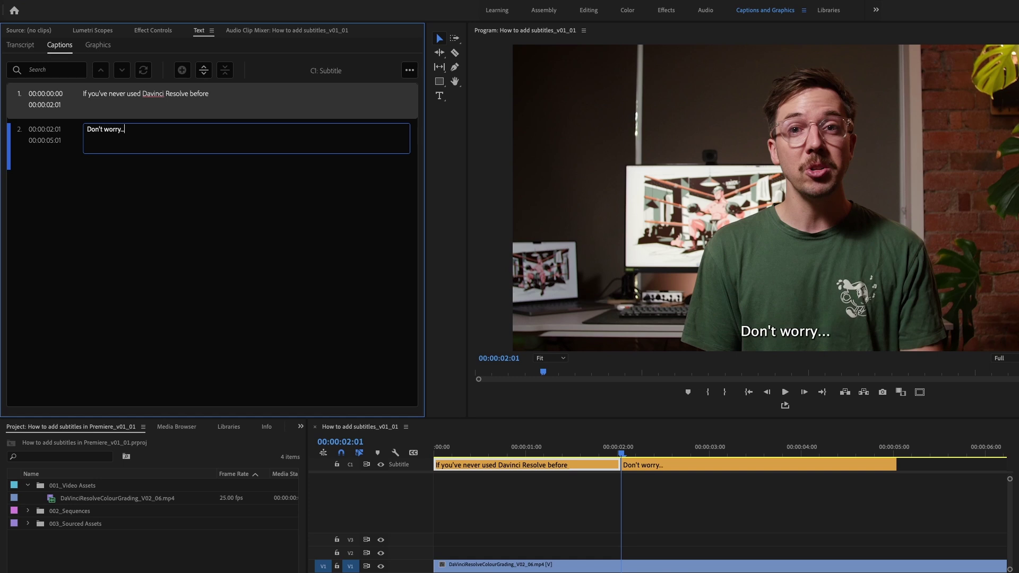
pyautogui.click(848, 516)
pyautogui.press('space')
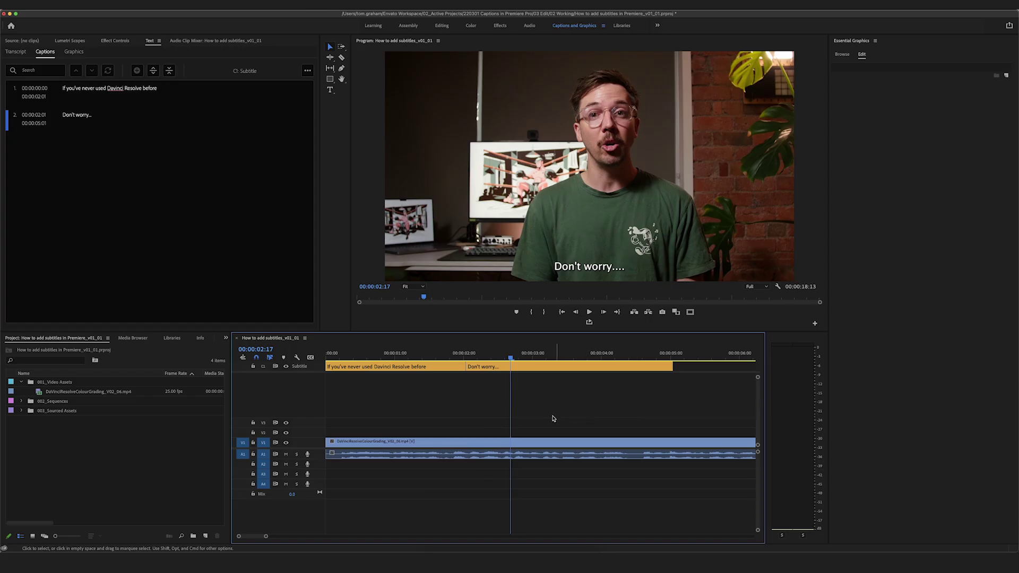
# Delete both captions from the subtitle track and return the playhead to the sequence start.
pyautogui.moveTo(560, 424); pyautogui.dragTo(449, 348)
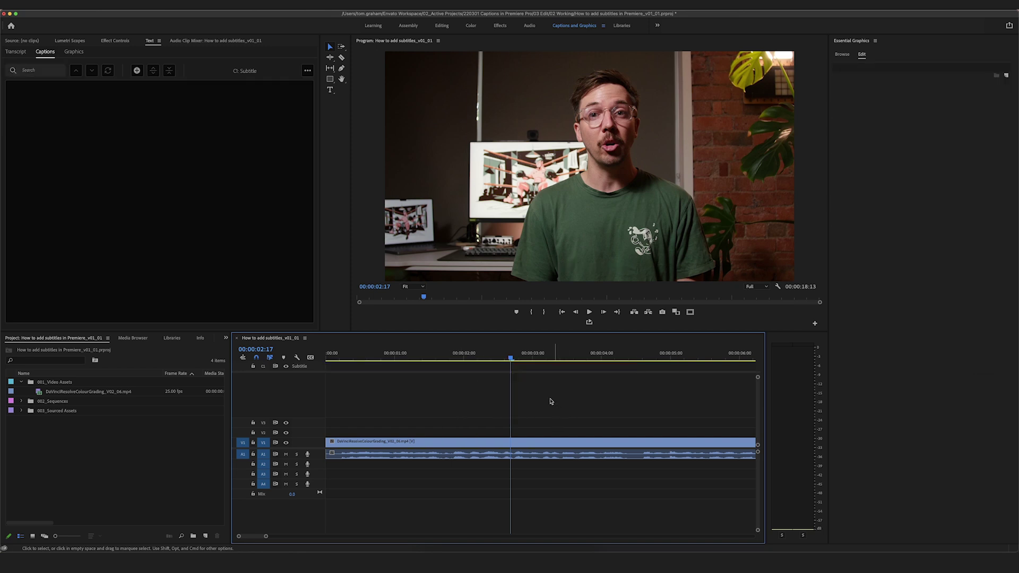
pyautogui.press('Delete')
pyautogui.press('-')
pyautogui.press('-')
pyautogui.press('Home')
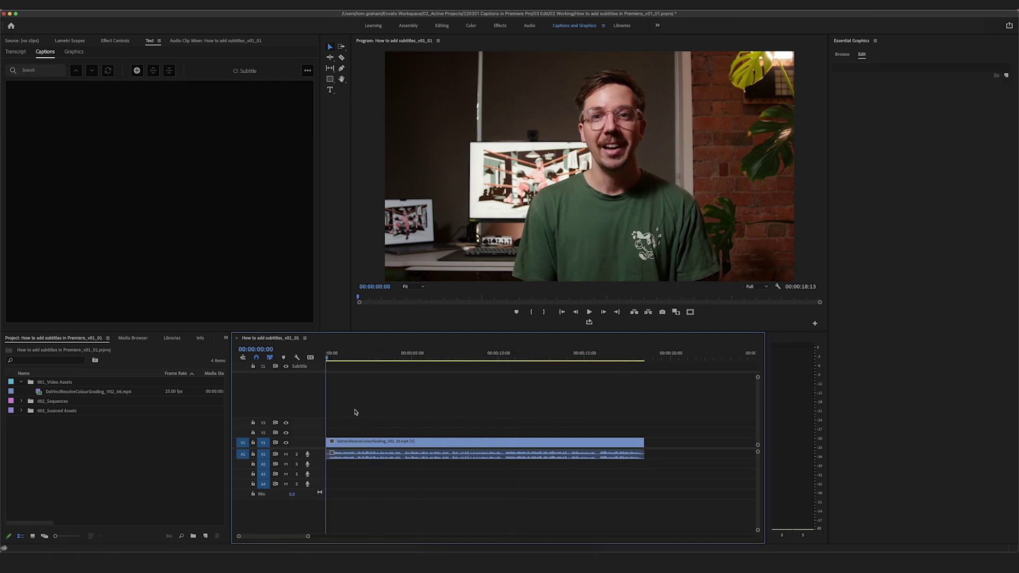
# Examine the settings for creating a transcript of the sequence, including the audio track choices, without starting the transcription.
pyautogui.click(427, 445)
pyautogui.click(317, 198)
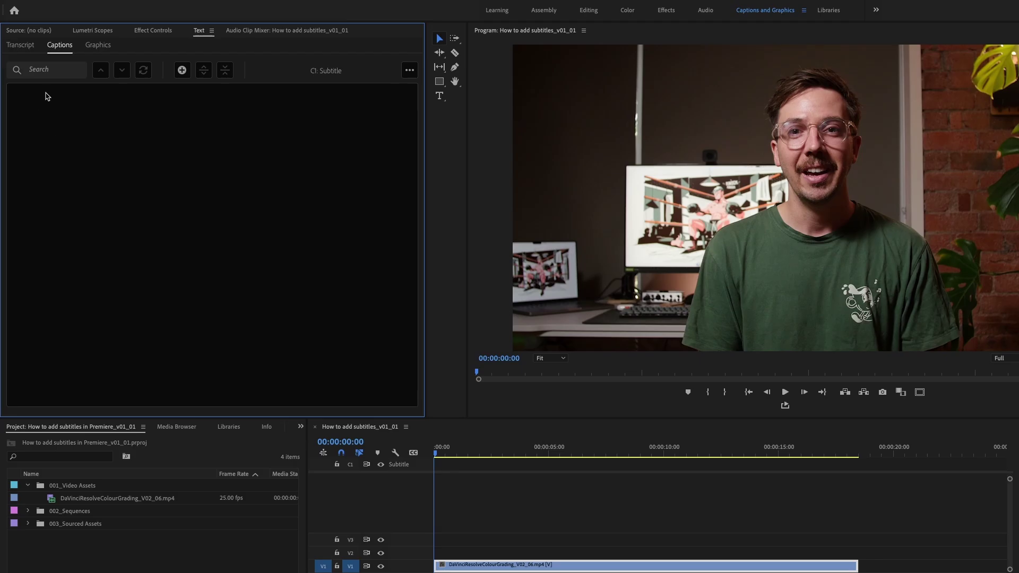
pyautogui.click(21, 46)
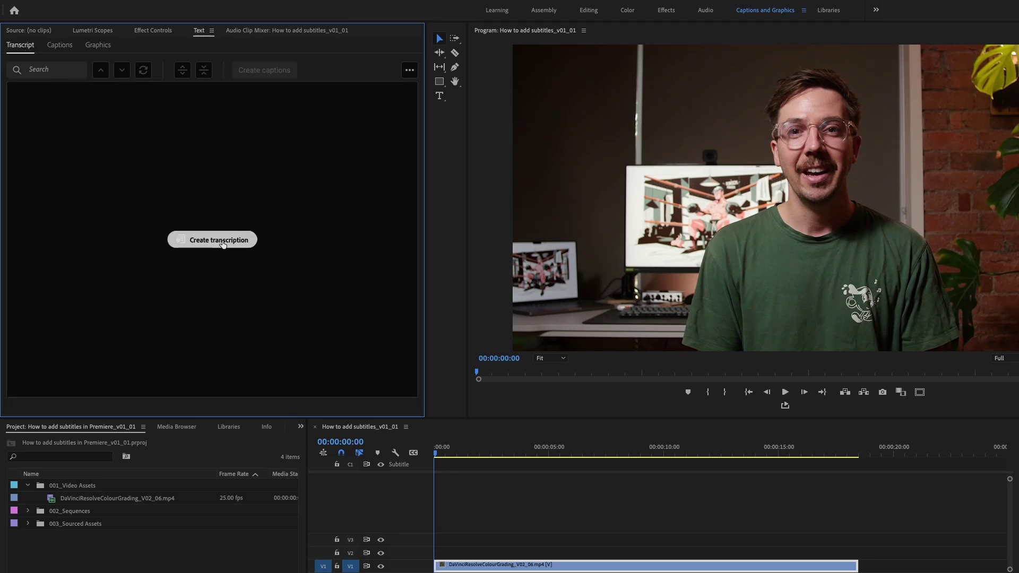
pyautogui.click(223, 241)
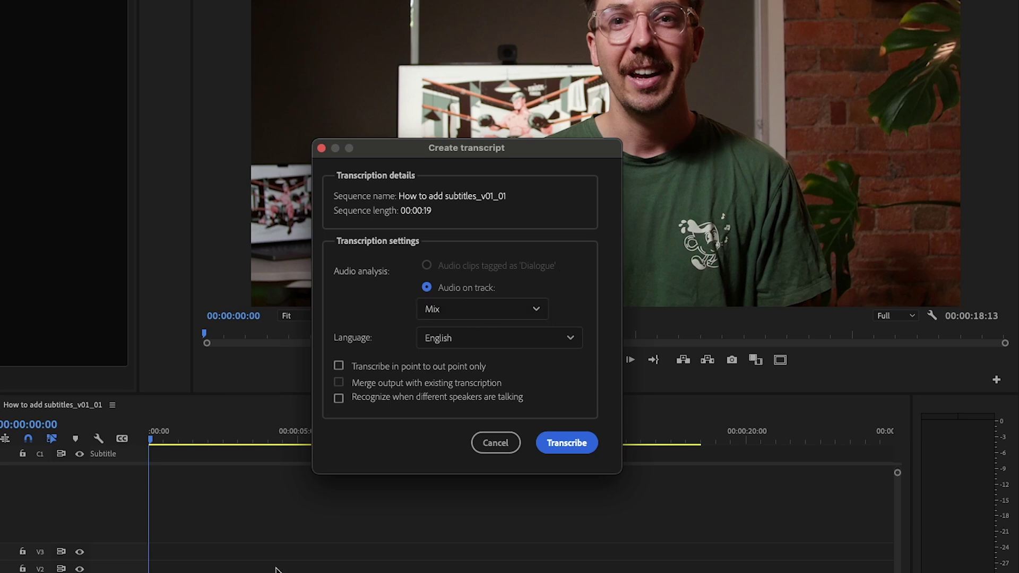
pyautogui.click(514, 308)
pyautogui.click(579, 275)
pyautogui.click(495, 443)
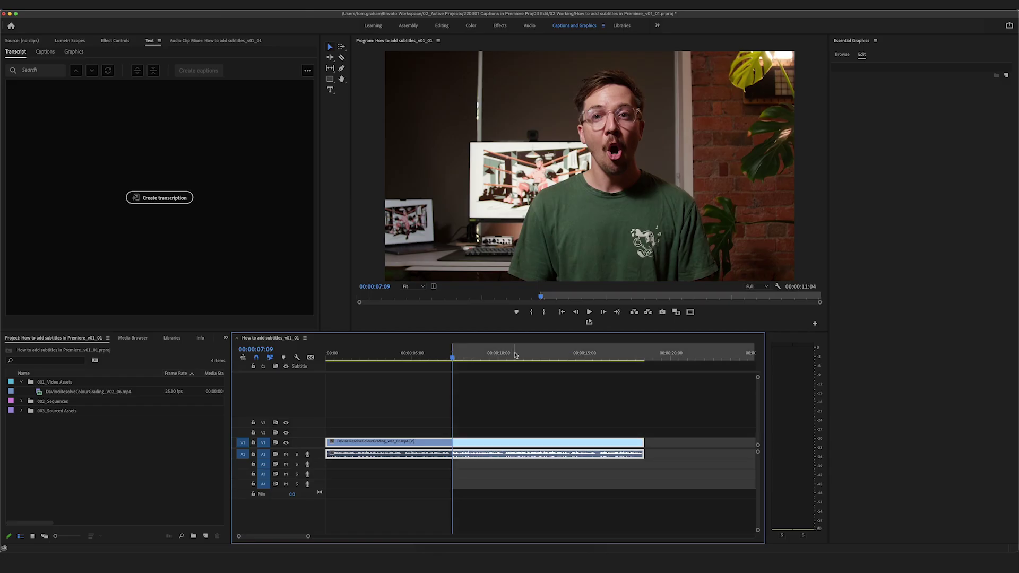
# Mark a range from 00:00:07:09 to 00:00:11:06 with in and out points and clear both points.
pyautogui.press('o')
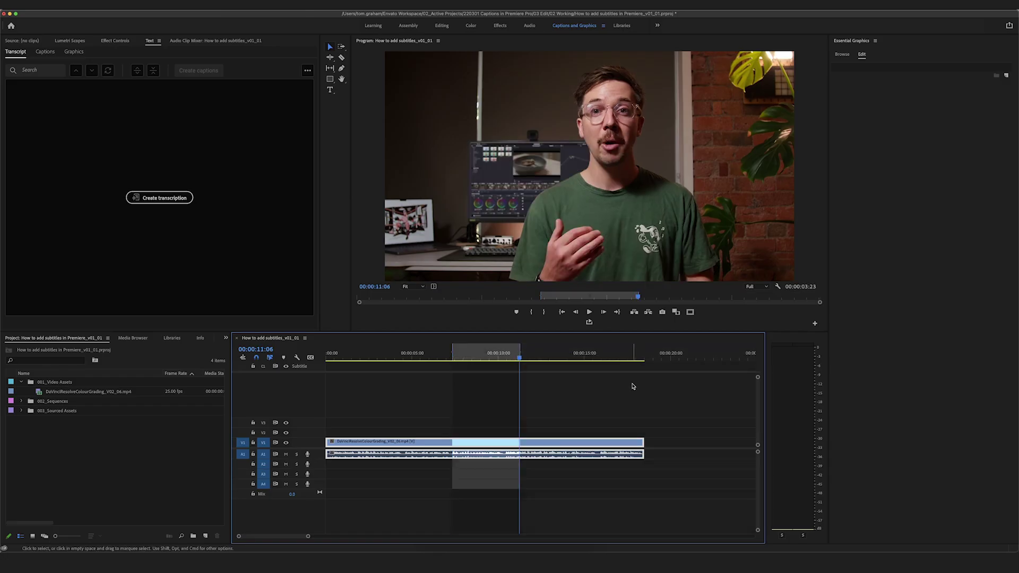
pyautogui.hotkey('alt', 'o')
pyautogui.hotkey('alt', 'i')
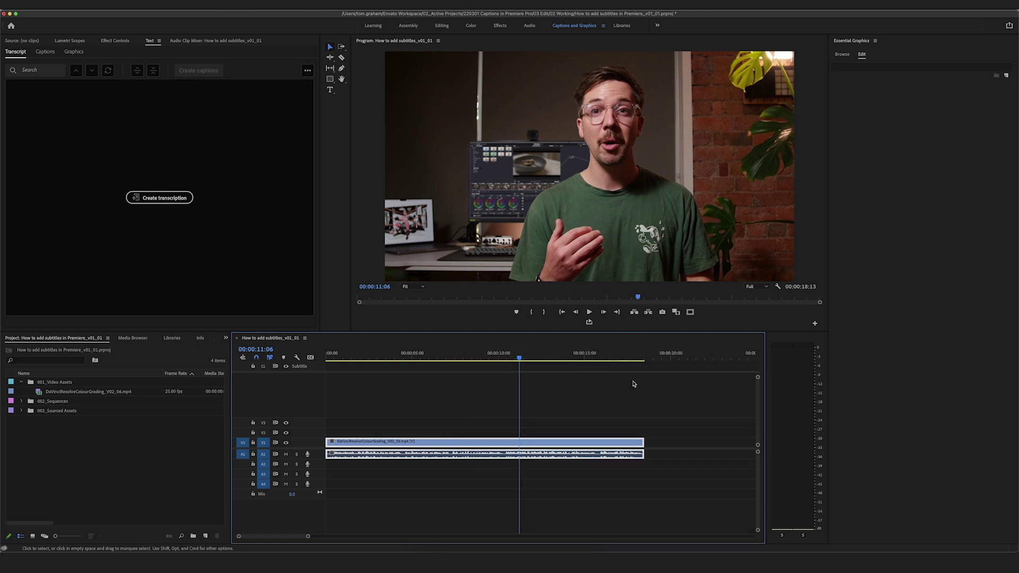
# Transcribe the whole sequence in English from the Mix audio, without recognizing different speakers.
pyautogui.click(697, 358)
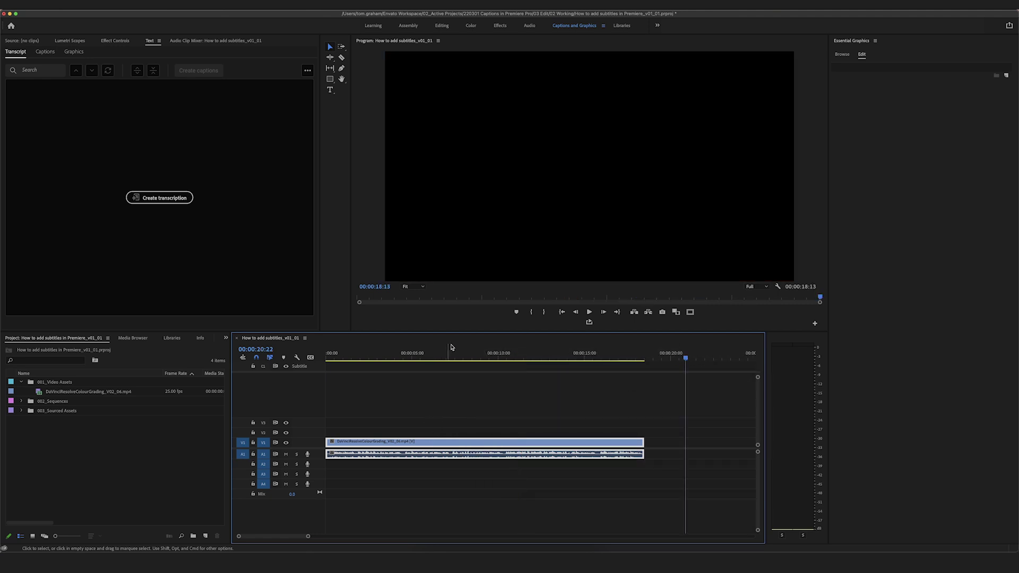
pyautogui.click(362, 354)
pyautogui.moveTo(360, 353); pyautogui.dragTo(356, 354)
pyautogui.click(159, 198)
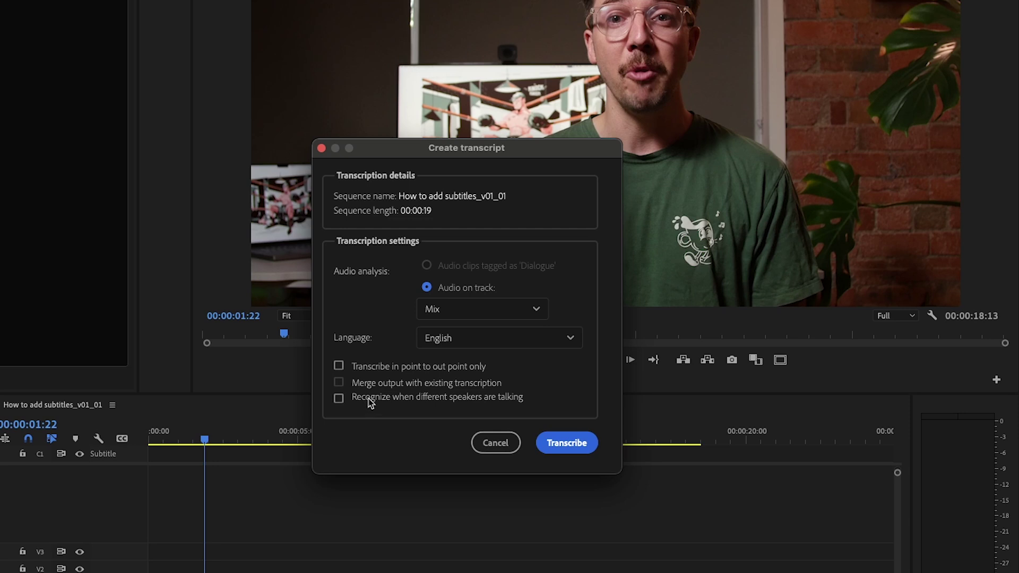
pyautogui.click(567, 443)
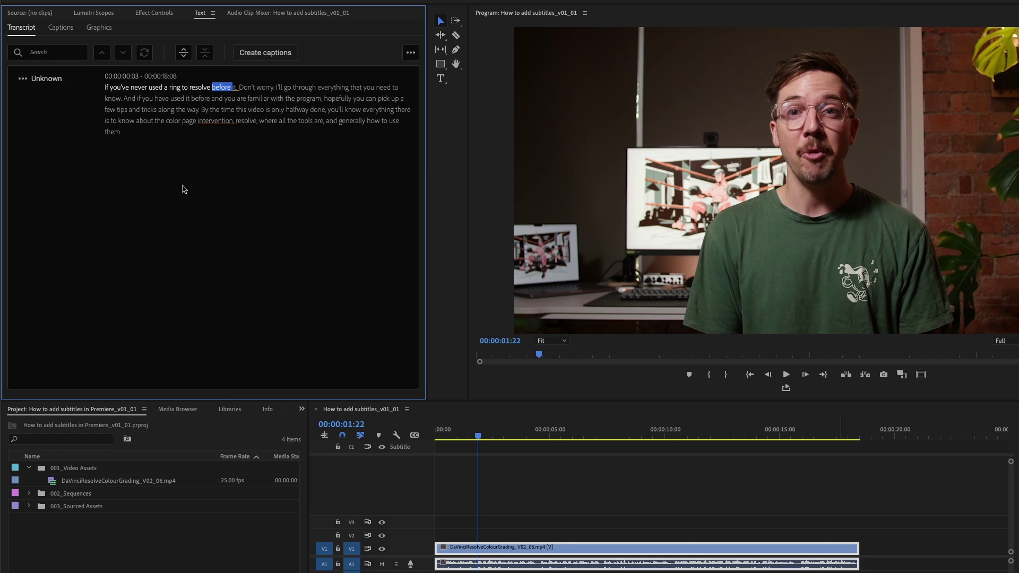
# Rename the Unknown speaker in the transcript to the speaker's first name and save the change.
pyautogui.click(47, 79)
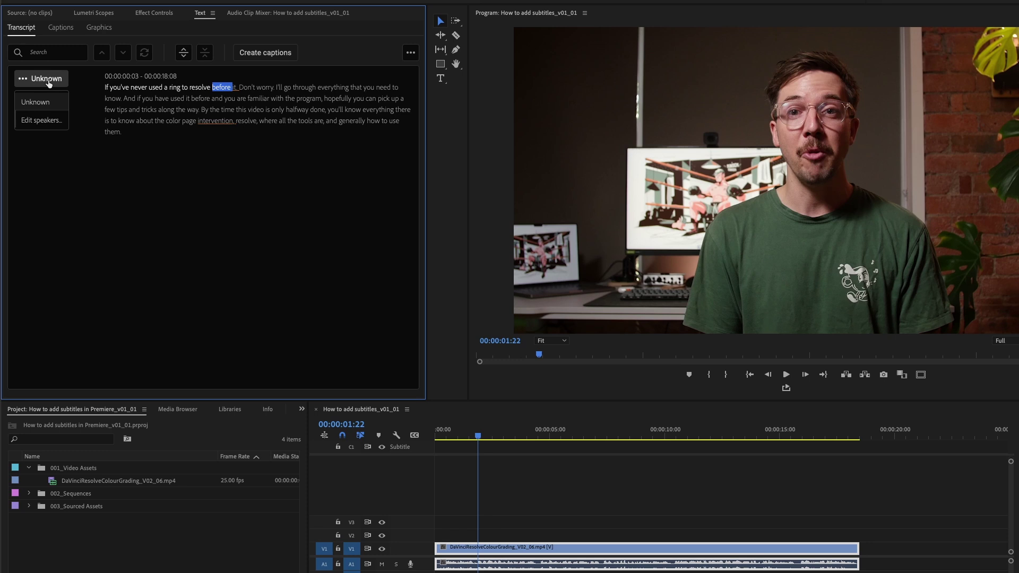
pyautogui.click(39, 121)
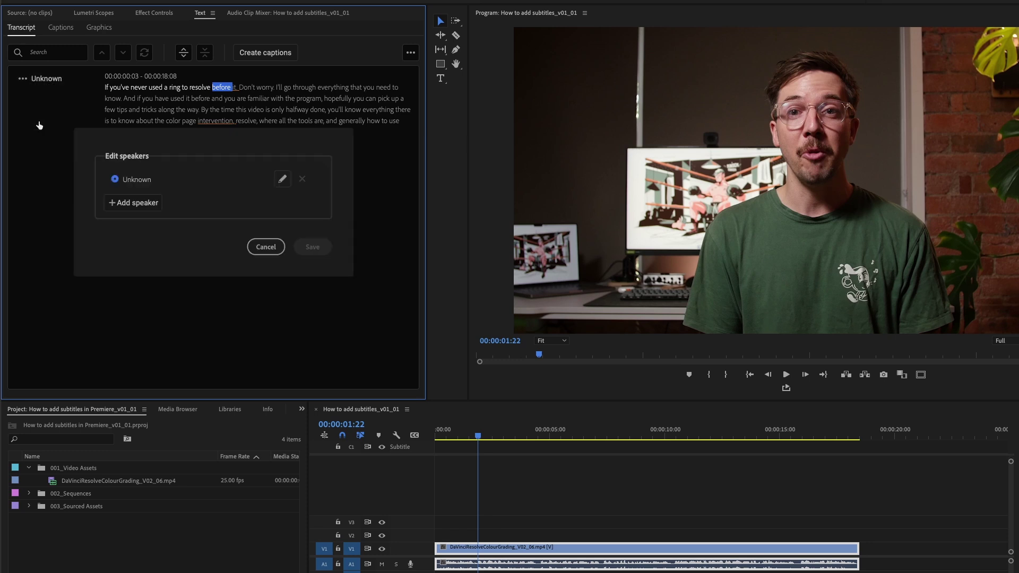
pyautogui.click(283, 179)
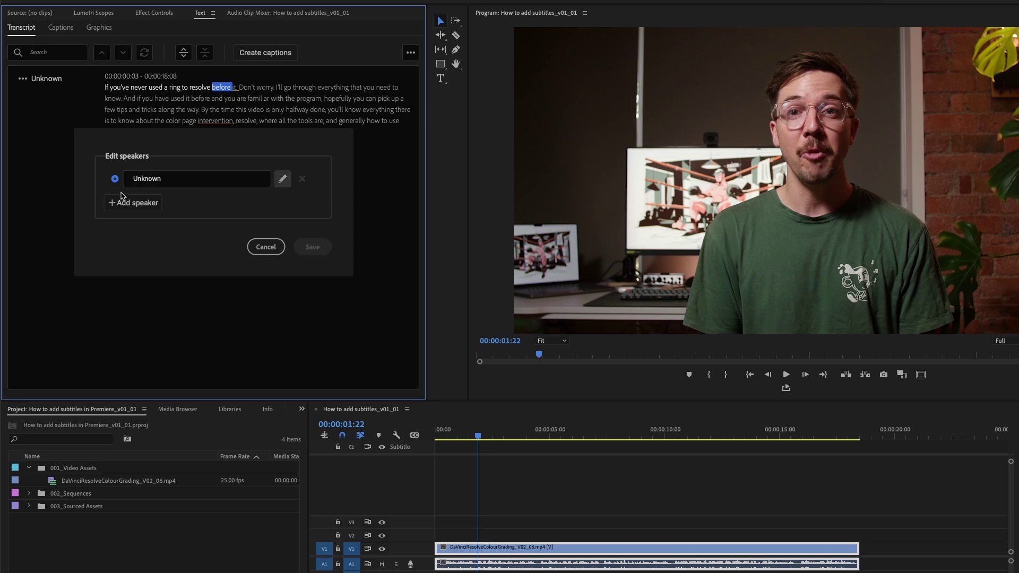
pyautogui.doubleClick(151, 178)
pyautogui.write('Tom')
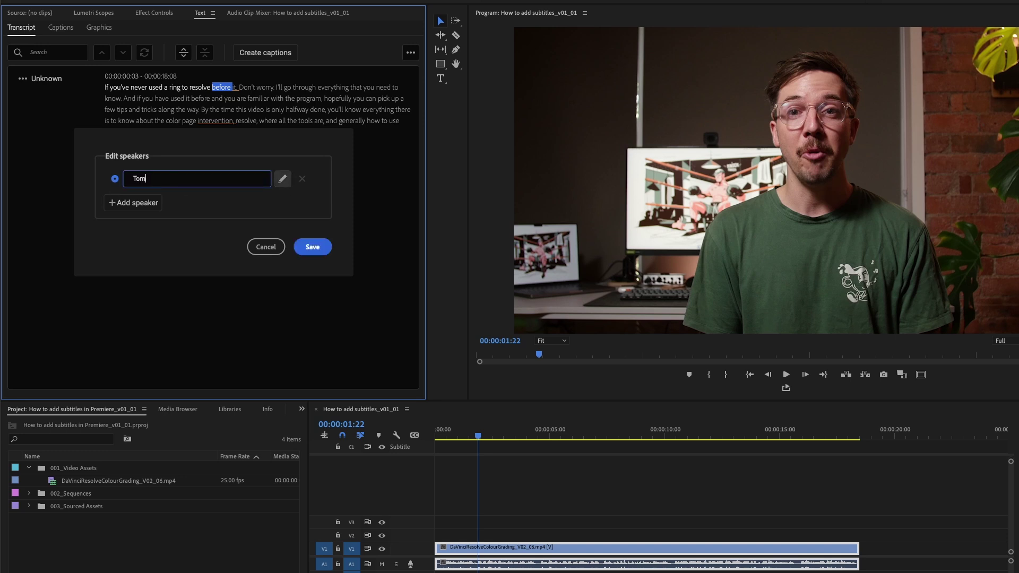
pyautogui.click(313, 247)
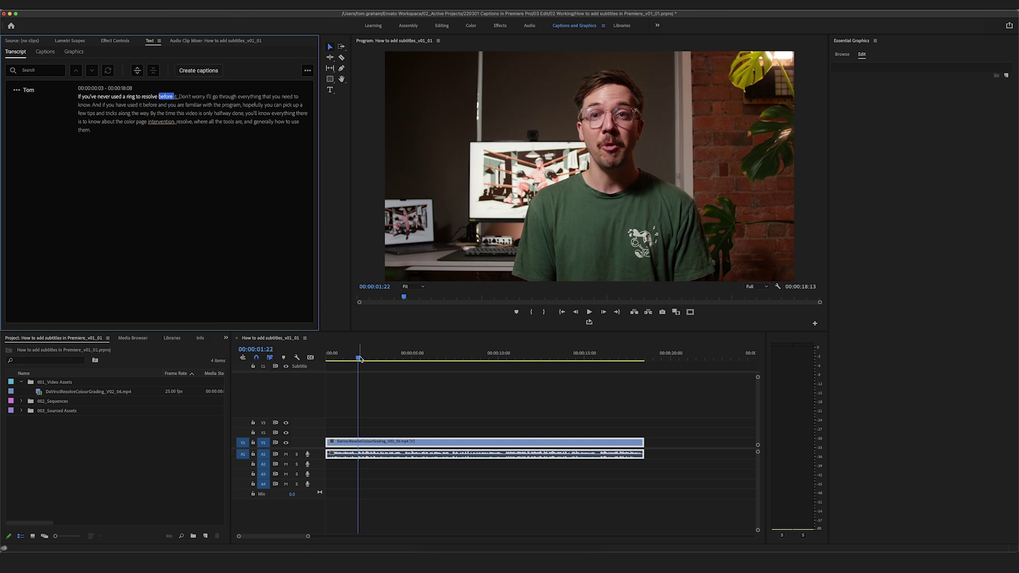
# Correct "a ring to resolve" to "Davinci Resolve" in the first sentence of the transcript.
pyautogui.moveTo(360, 360); pyautogui.dragTo(332, 359)
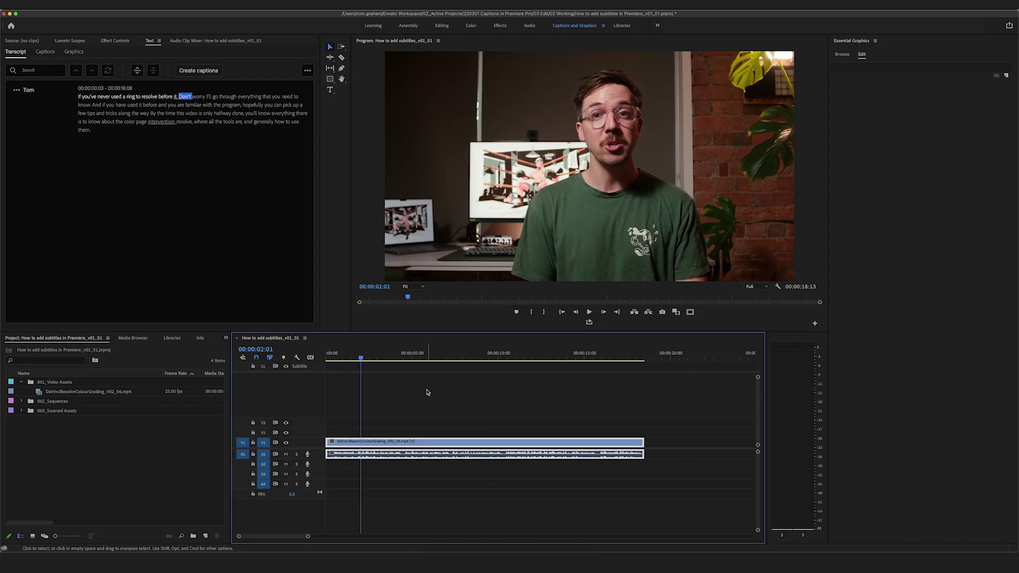
pyautogui.press('space')
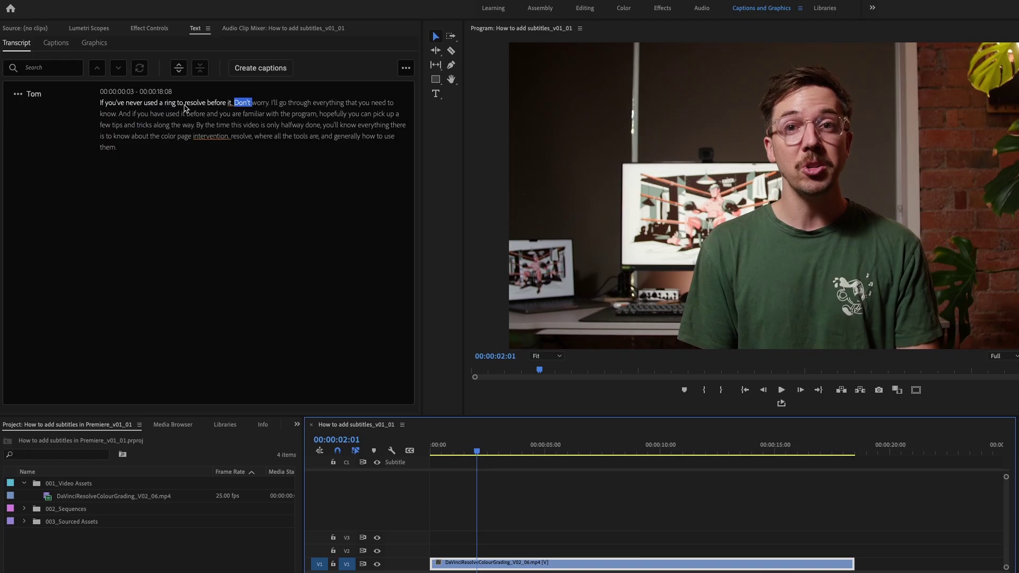
pyautogui.doubleClick(185, 107)
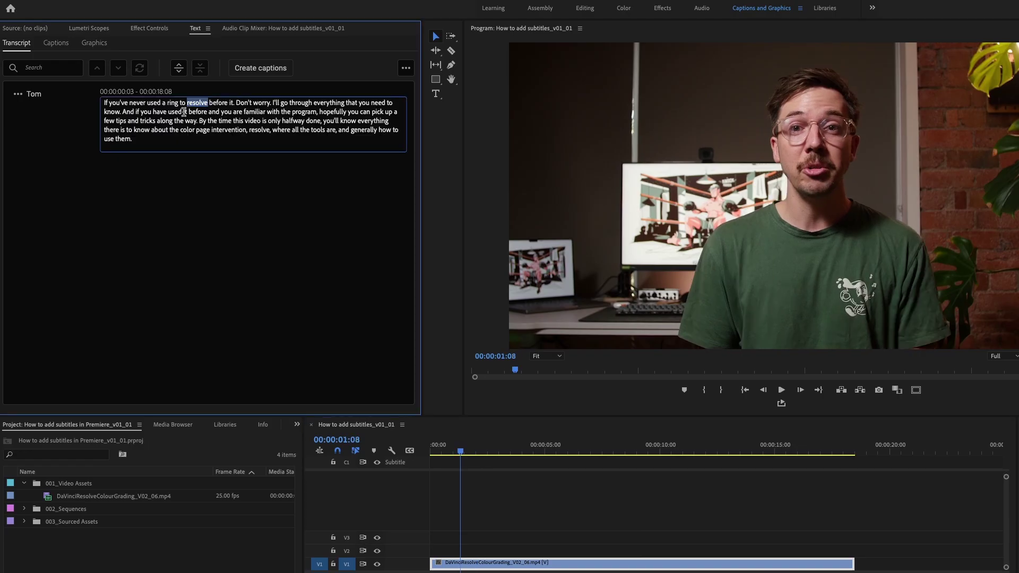
pyautogui.click(184, 112)
pyautogui.moveTo(162, 103); pyautogui.dragTo(178, 103)
pyautogui.write('Davinci ')
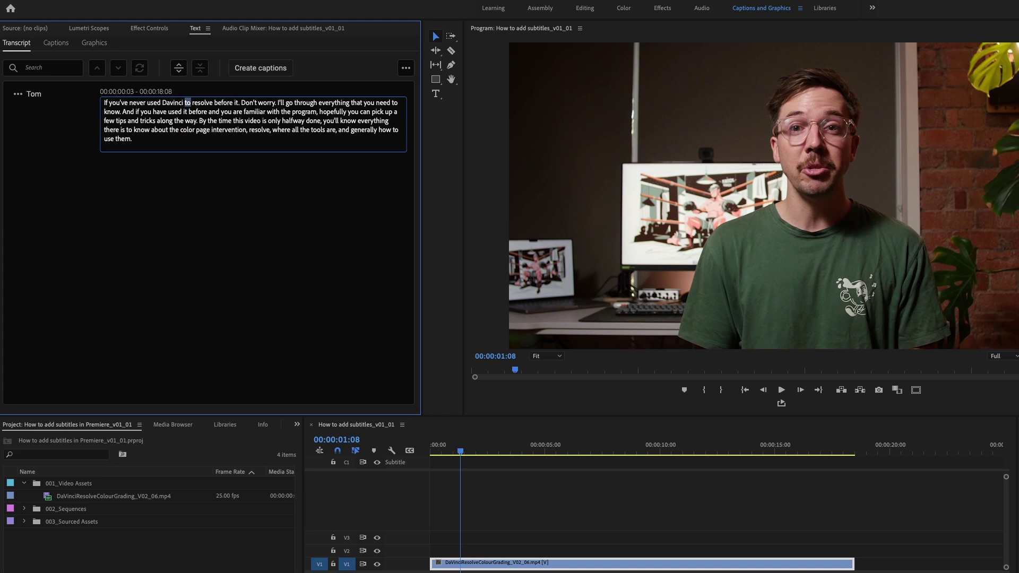
pyautogui.write('R')
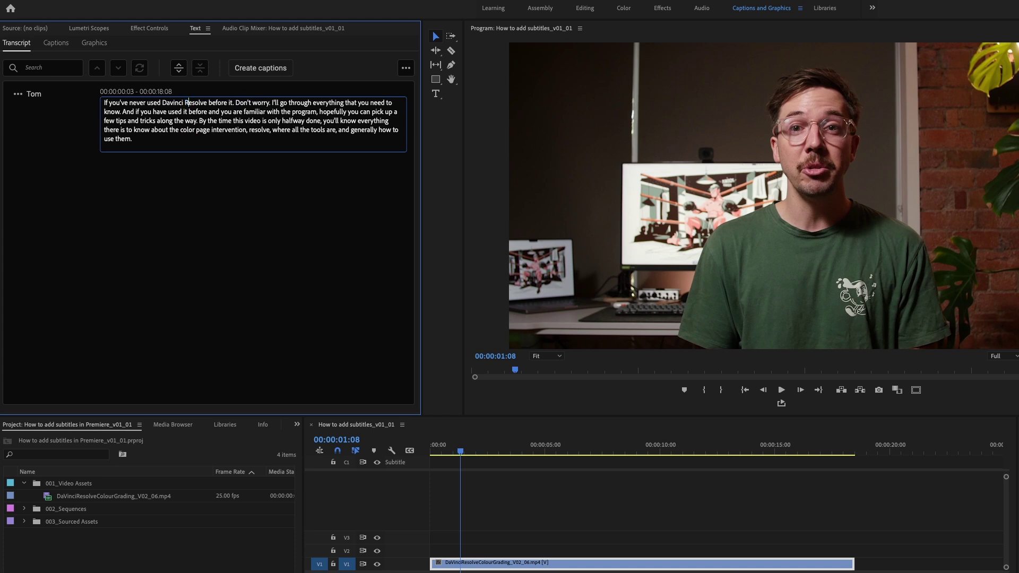
# Remove "it." after "before" in the transcript's opening and change "Don't" to lowercase "don't" so both sentences join.
pyautogui.click(232, 103)
pyautogui.press('BackSpace')
pyautogui.press('BackSpace')
pyautogui.press('BackSpace')
pyautogui.press('BackSpace')
pyautogui.press('BackSpace')
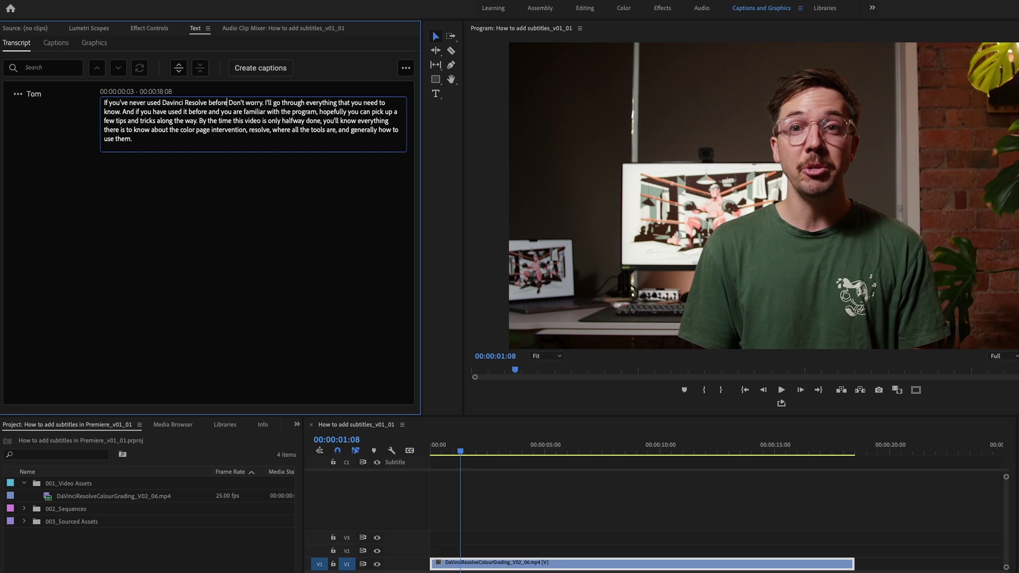
pyautogui.press('BackSpace')
pyautogui.write('d')
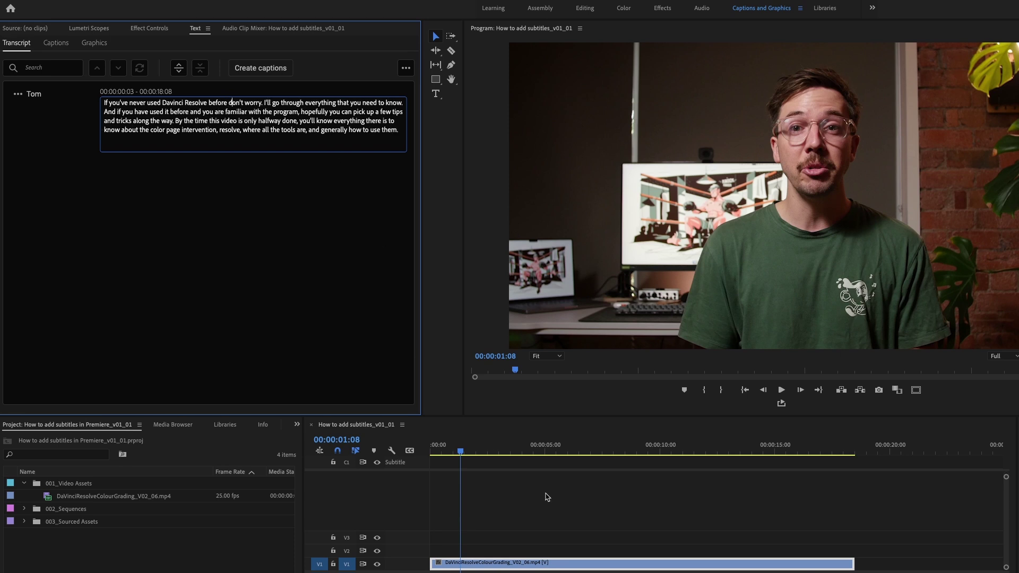
pyautogui.click(496, 470)
# Replace "intervention, resolve" with "in Davinci Resolve" in the last sentence of the transcript.
pyautogui.moveTo(479, 451); pyautogui.dragTo(407, 450)
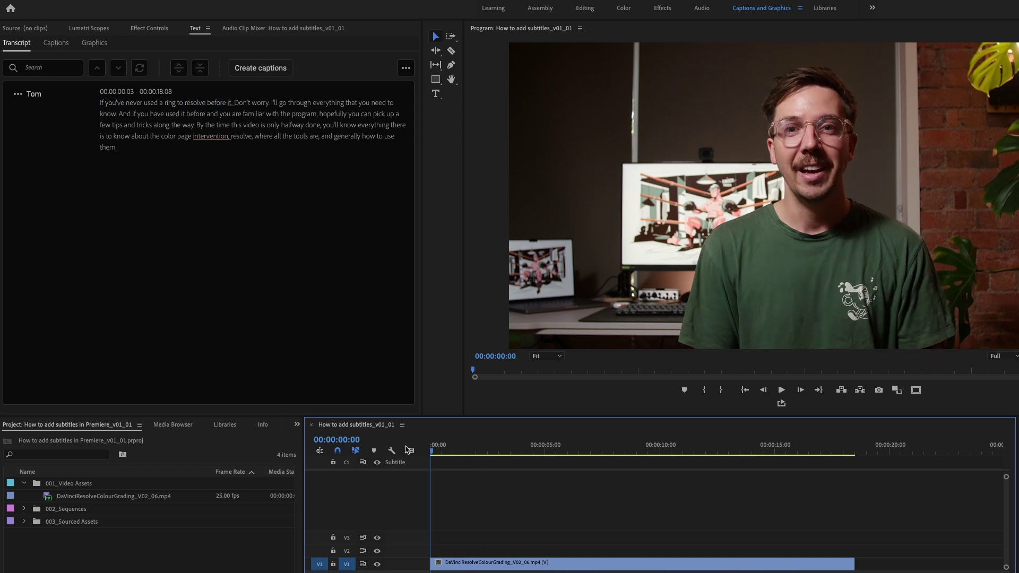
pyautogui.press('space')
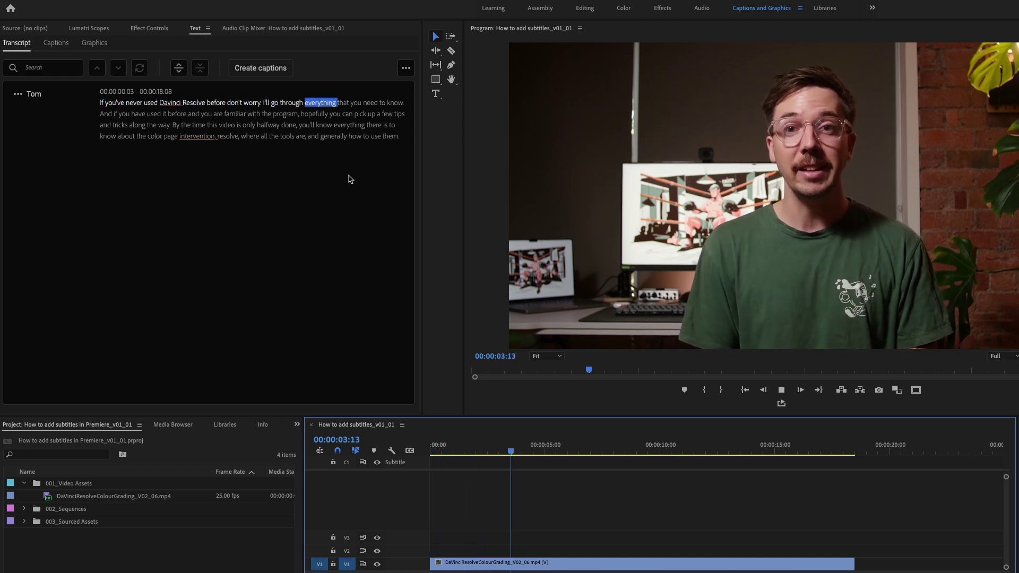
pyautogui.doubleClick(272, 105)
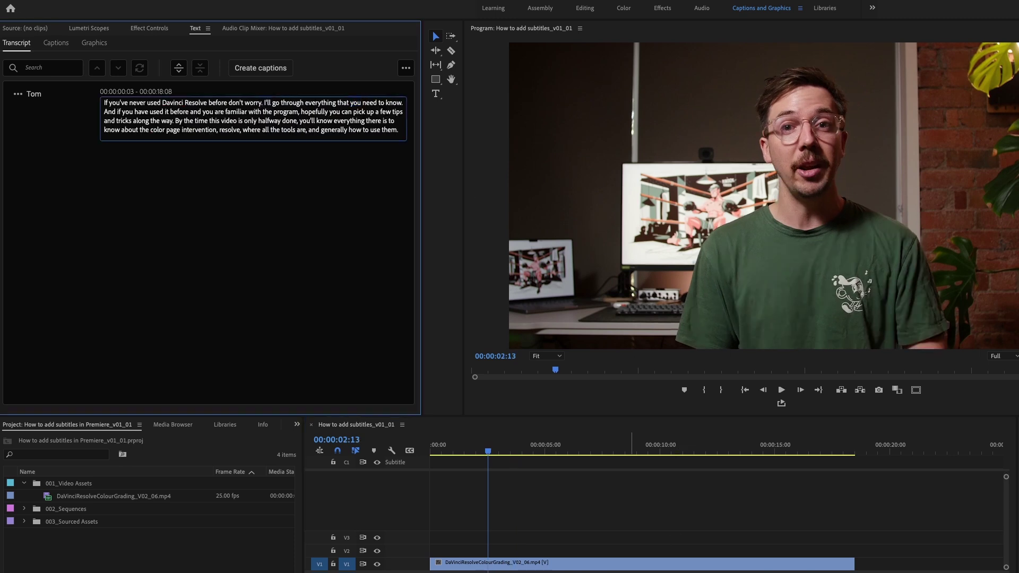
pyautogui.click(576, 528)
pyautogui.press('End')
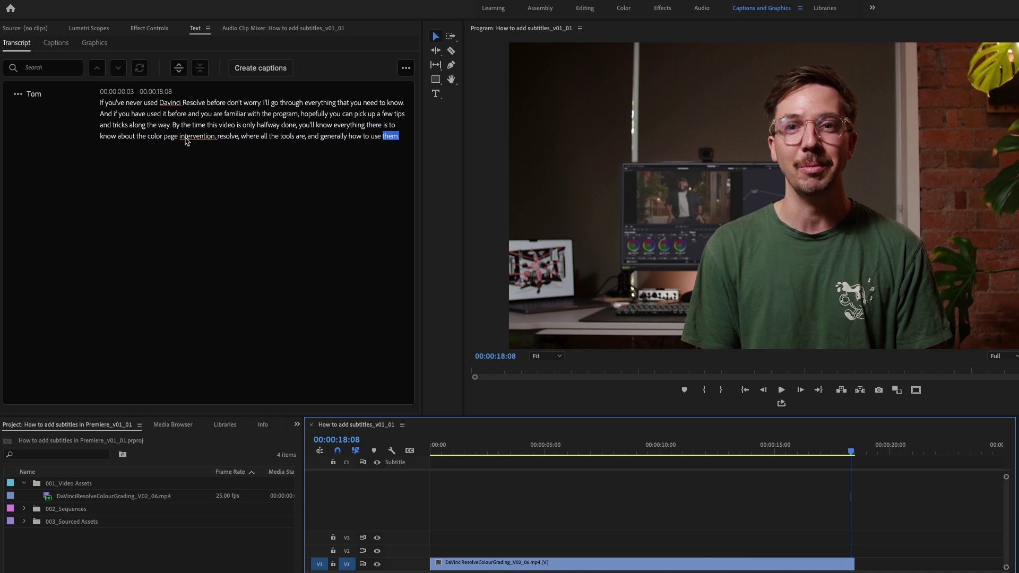
pyautogui.click(191, 138)
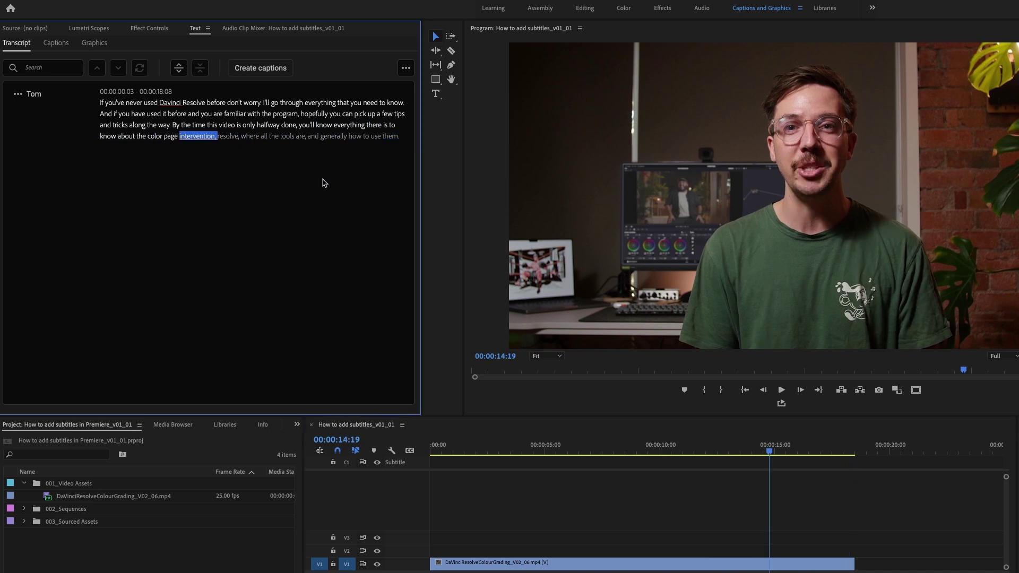
pyautogui.write('b')
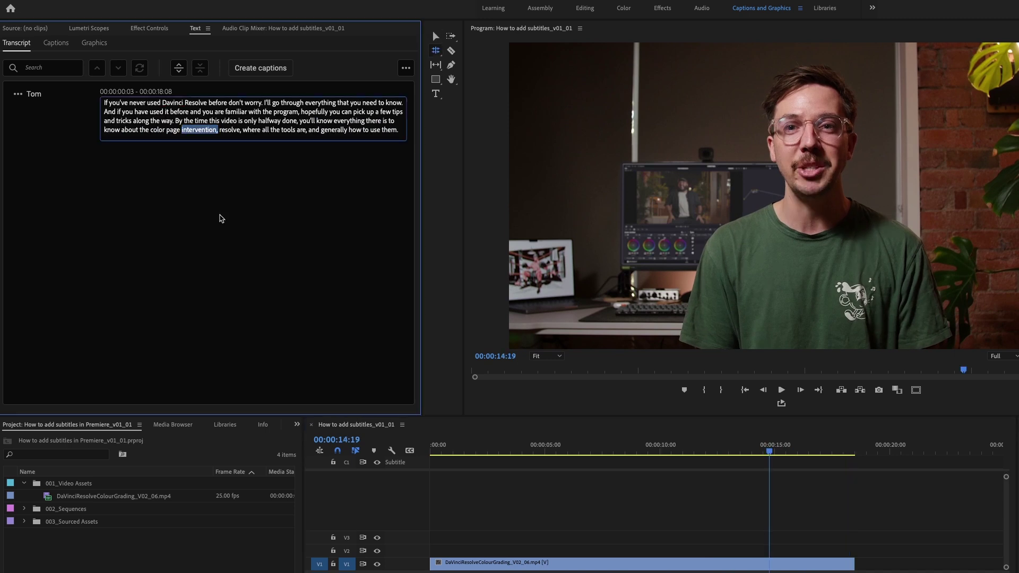
pyautogui.write('in Davinci')
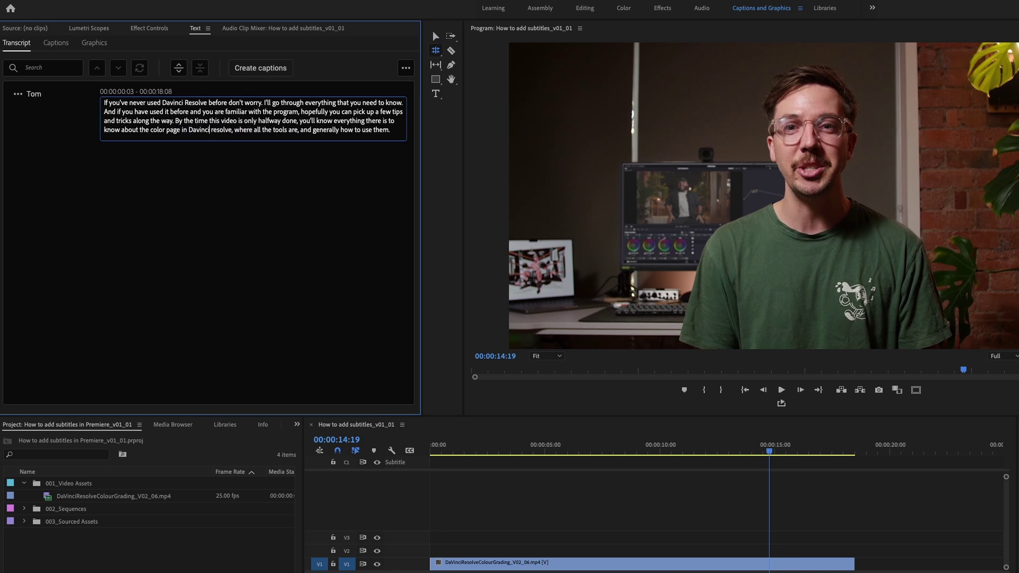
pyautogui.press('Delete')
pyautogui.write('R')
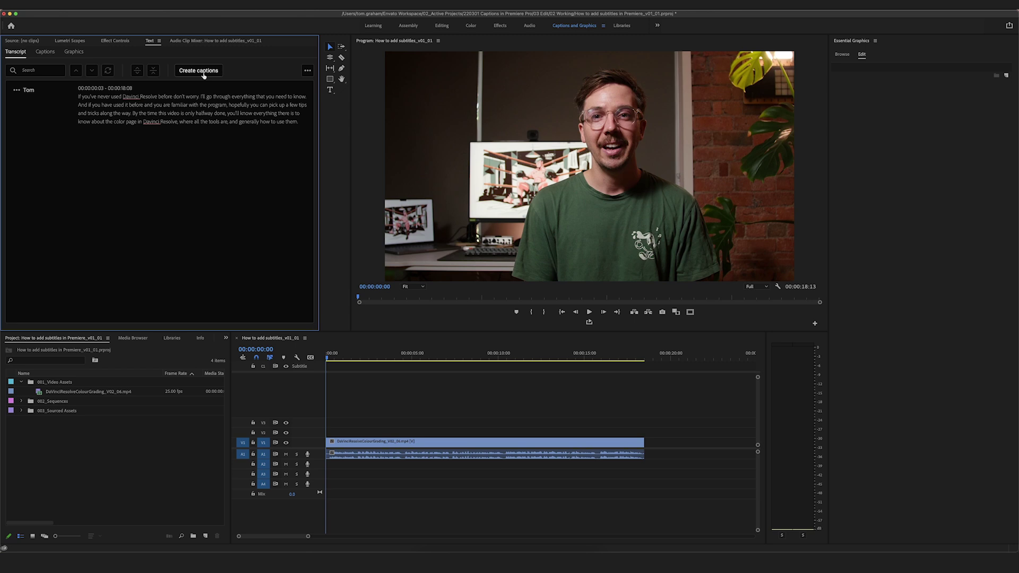
# Create captions from the sequence transcript with the Subtitle default preset and Subtitle format, and delete the old C1 subtitle track.
pyautogui.click(203, 74)
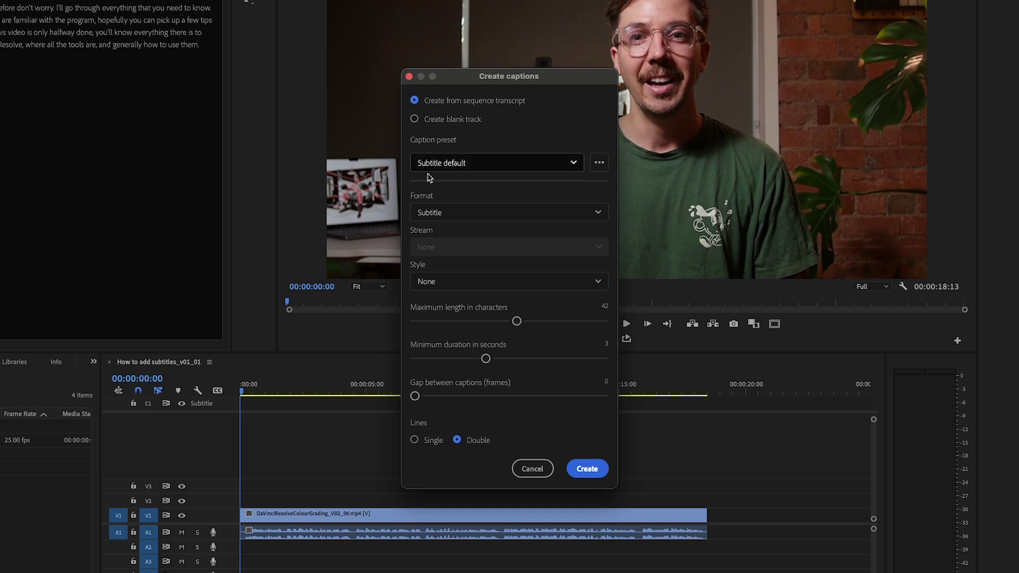
pyautogui.click(502, 169)
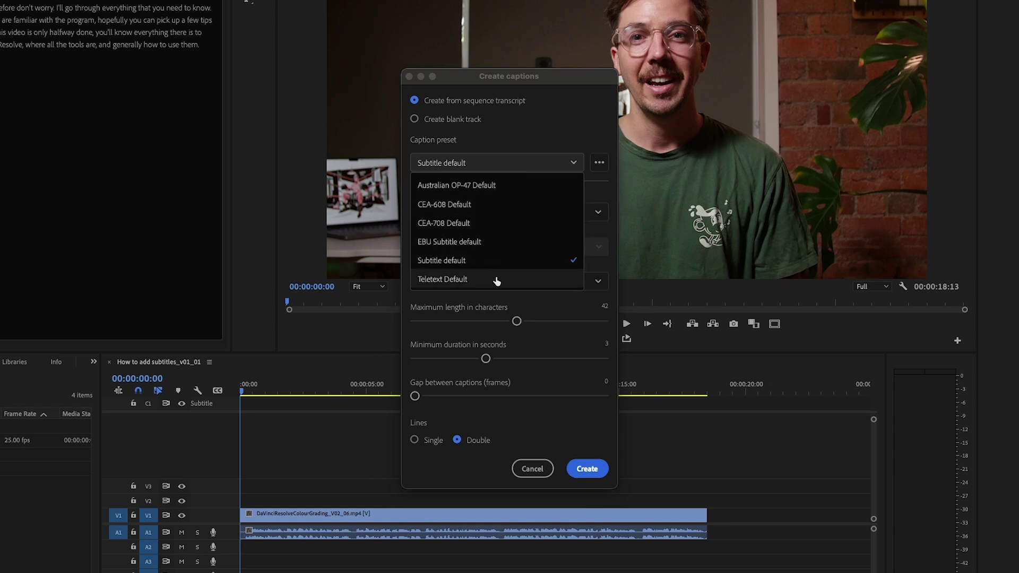
pyautogui.click(499, 264)
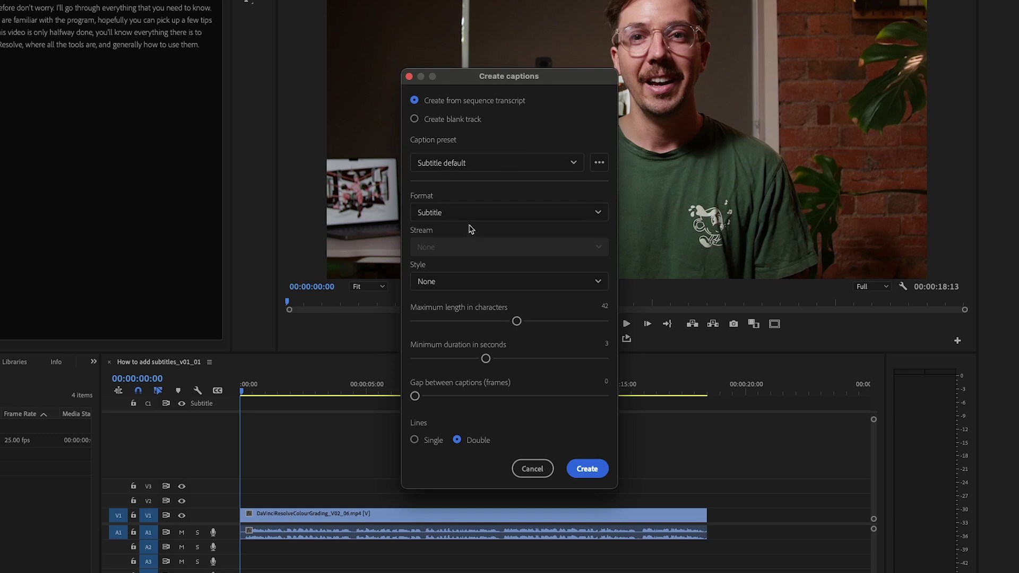
pyautogui.click(472, 213)
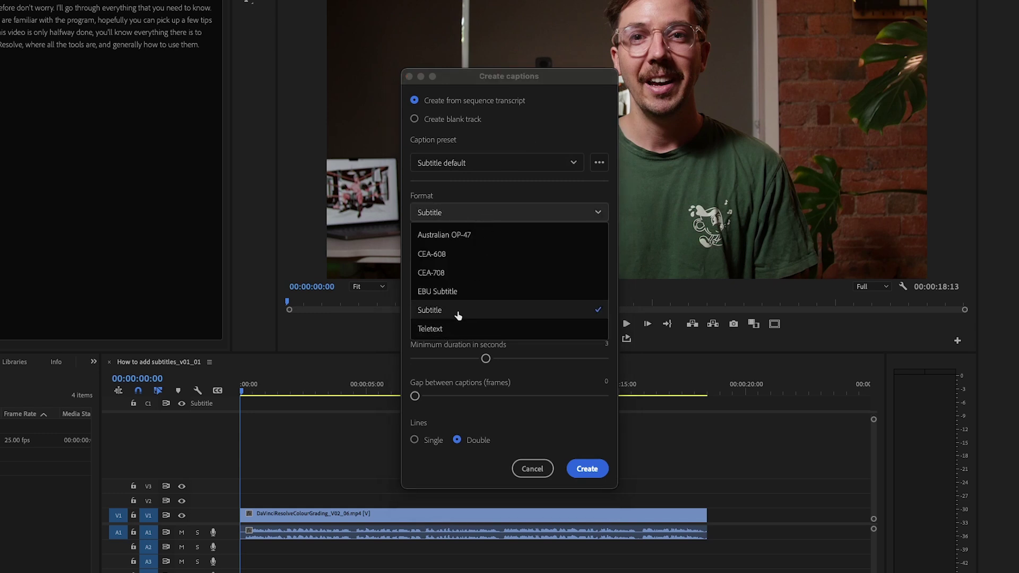
pyautogui.click(457, 316)
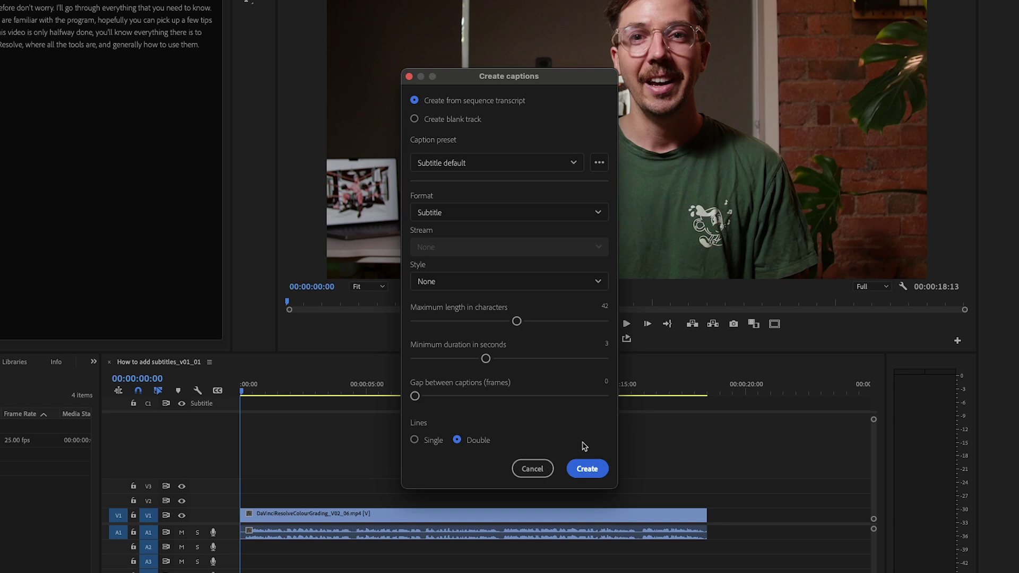
pyautogui.click(587, 467)
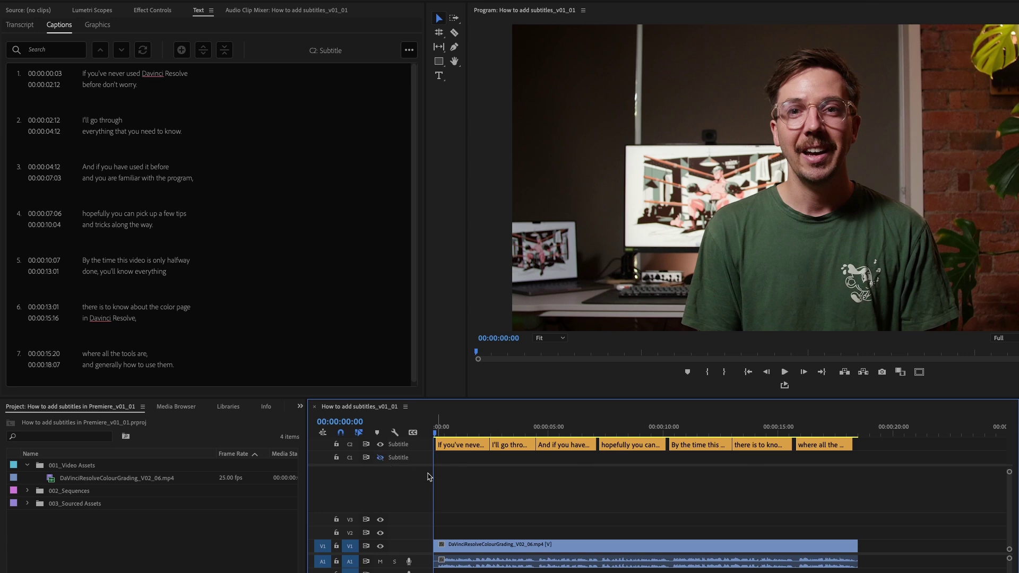
pyautogui.rightClick(415, 461)
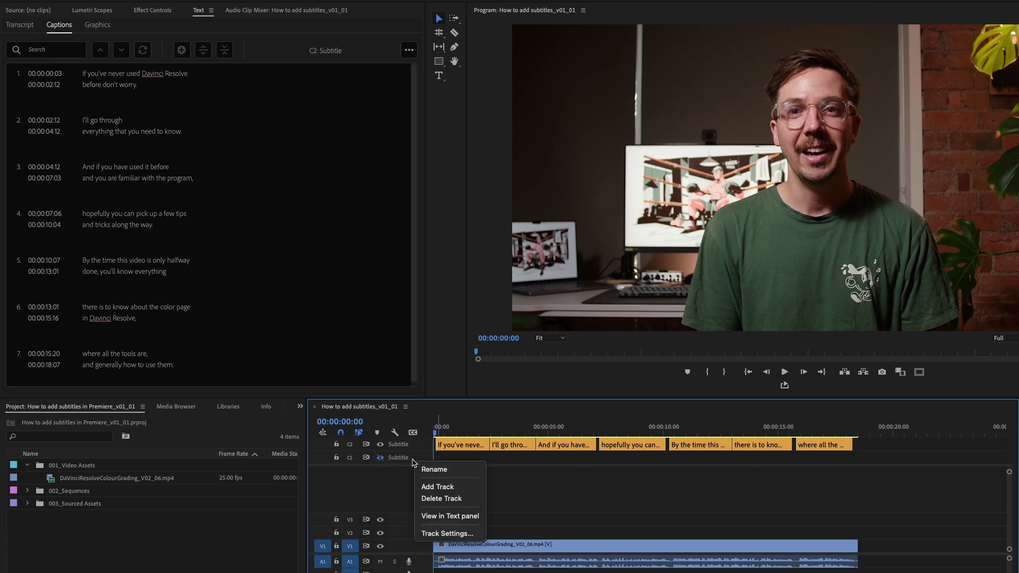
pyautogui.click(439, 501)
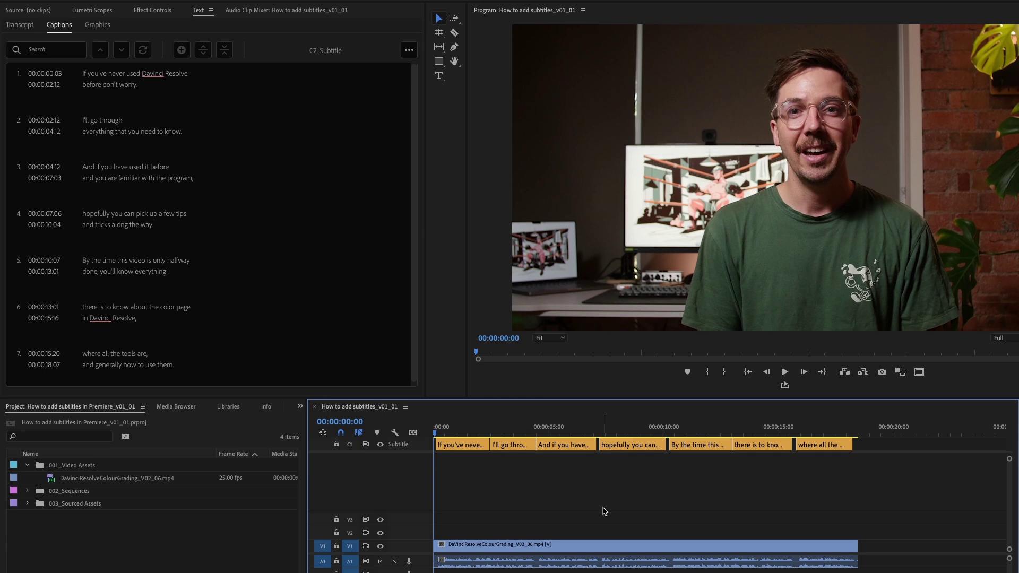
pyautogui.click(113, 219)
pyautogui.click(110, 215)
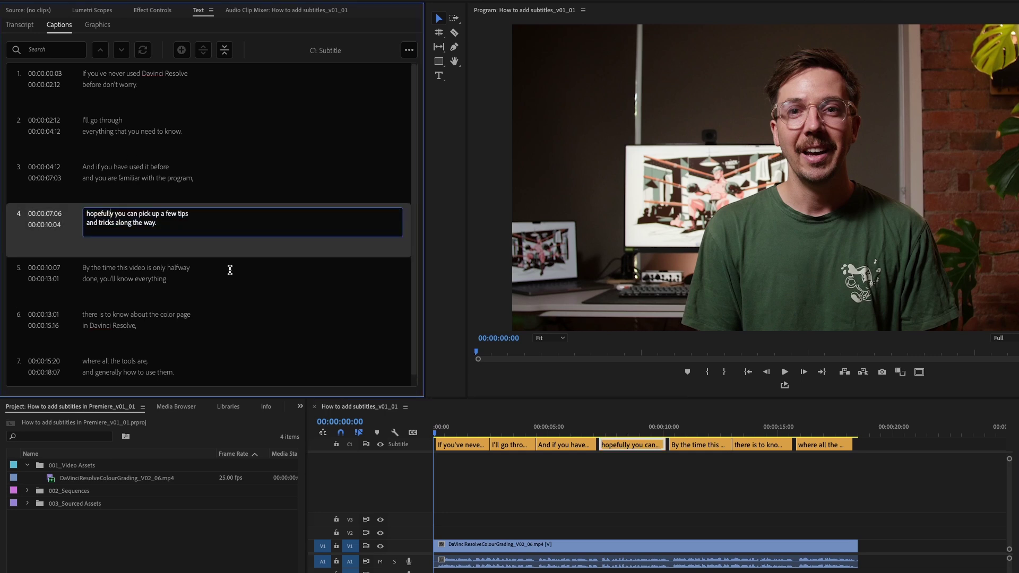
pyautogui.click(517, 512)
pyautogui.press('space')
pyautogui.press('space')
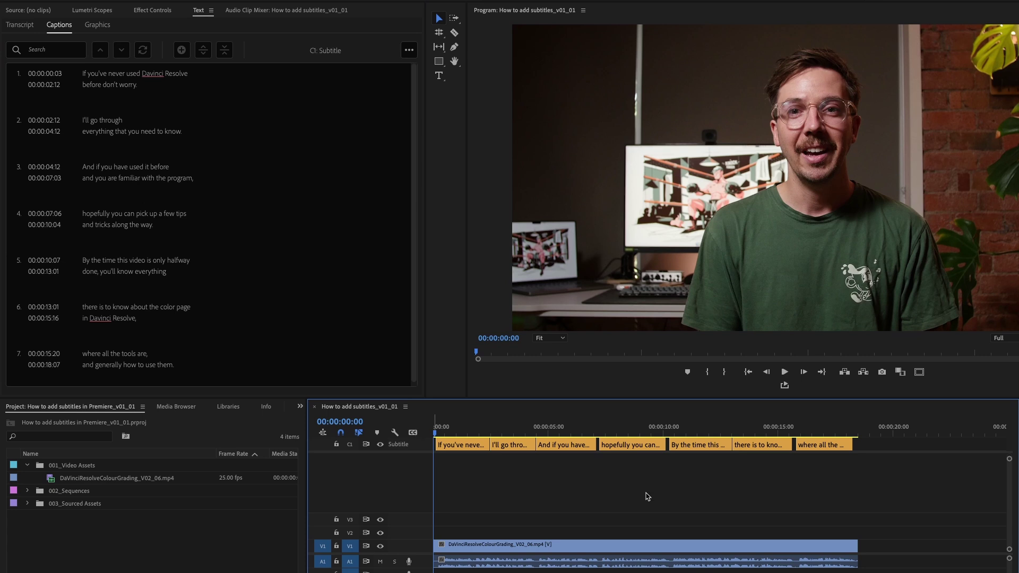
# Replace the full stop after "don't worry" with a comma in the first caption.
pyautogui.press('space')
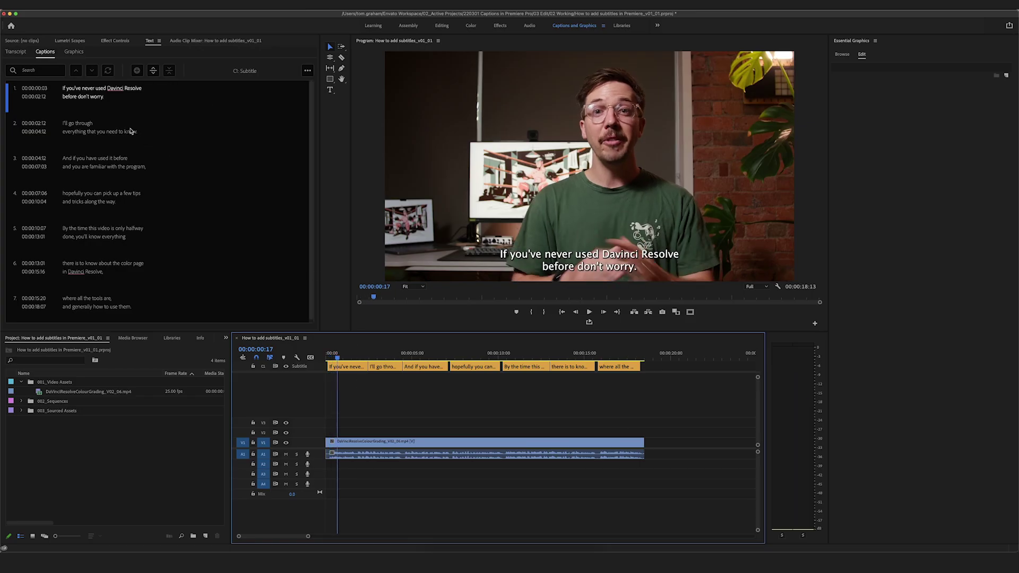
pyautogui.click(98, 98)
pyautogui.doubleClick(107, 97)
pyautogui.click(112, 97)
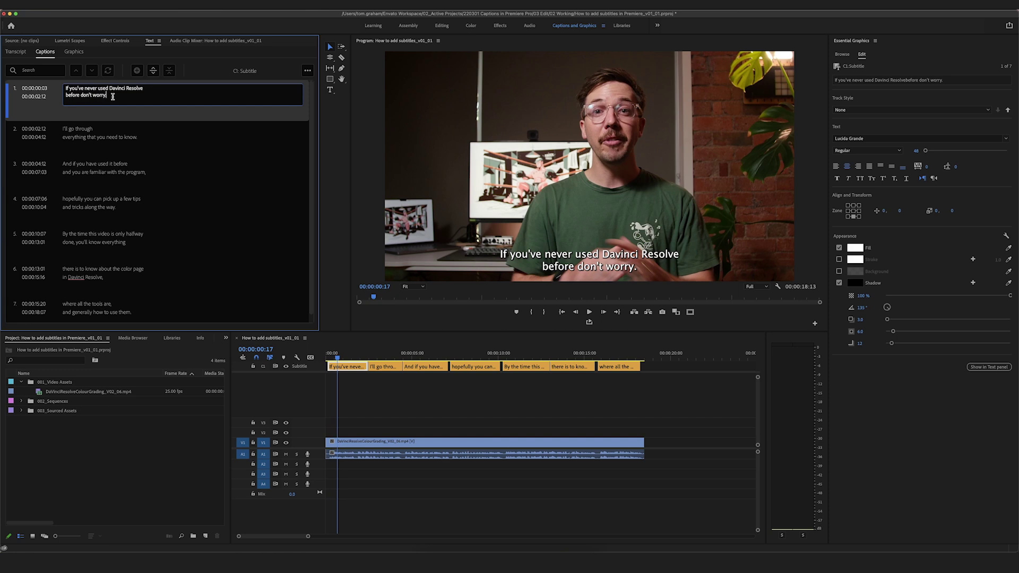
pyautogui.press('BackSpace')
pyautogui.write(',')
pyautogui.click(469, 397)
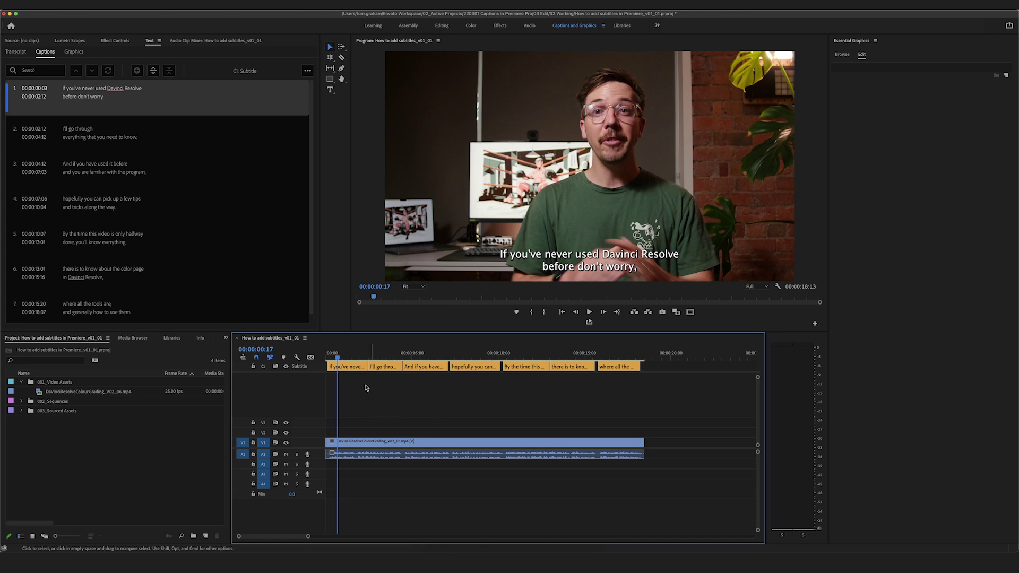
# Add a text title reading "something" beside the speaker's head at 00:00:01:07 and delete the title clip.
pyautogui.hotkey('shift', 'Right')
pyautogui.hotkey('shift', 'Right')
pyautogui.hotkey('shift', 'Right')
pyautogui.click(355, 370)
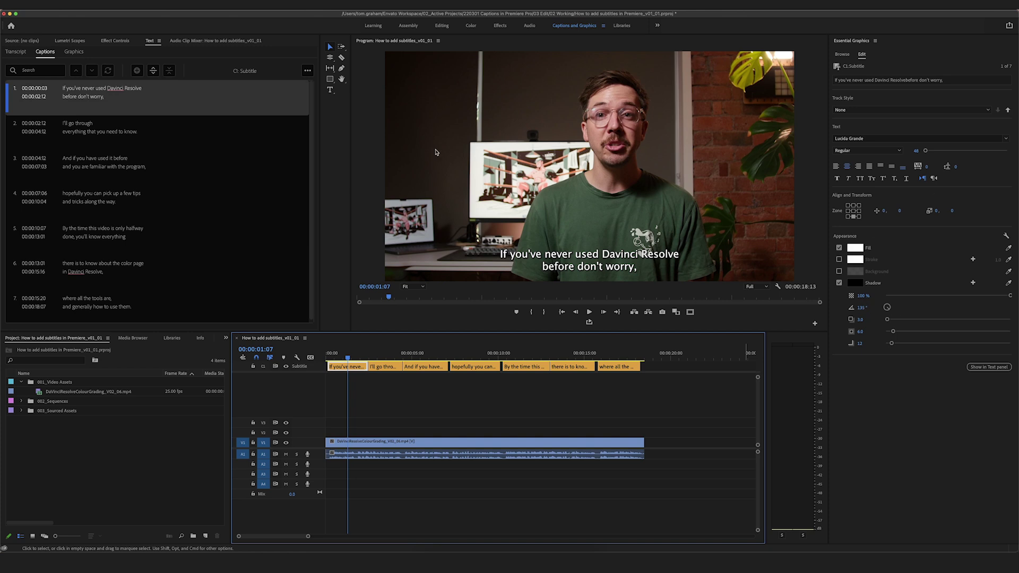
pyautogui.click(331, 92)
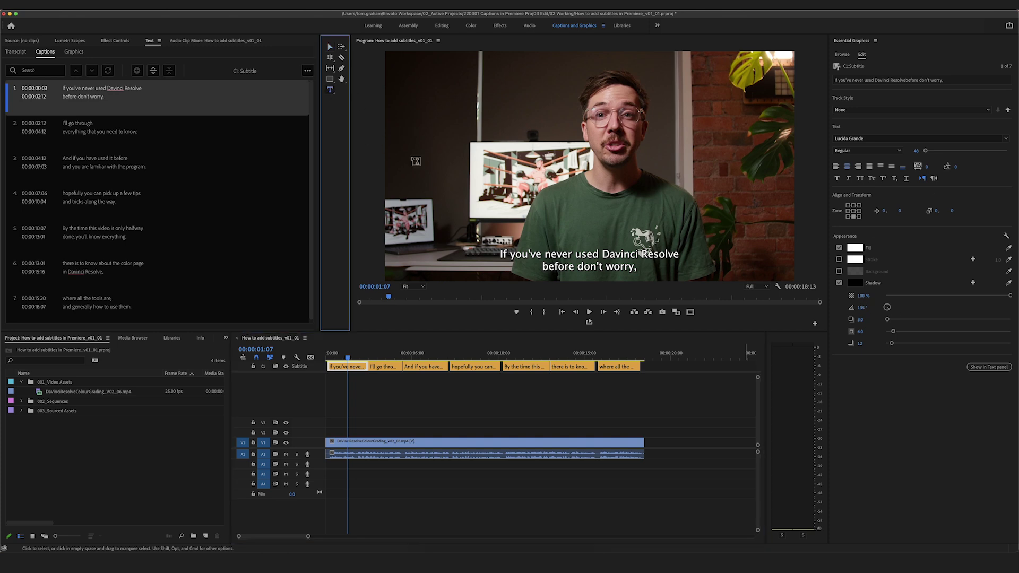
pyautogui.press('super+shift+a')
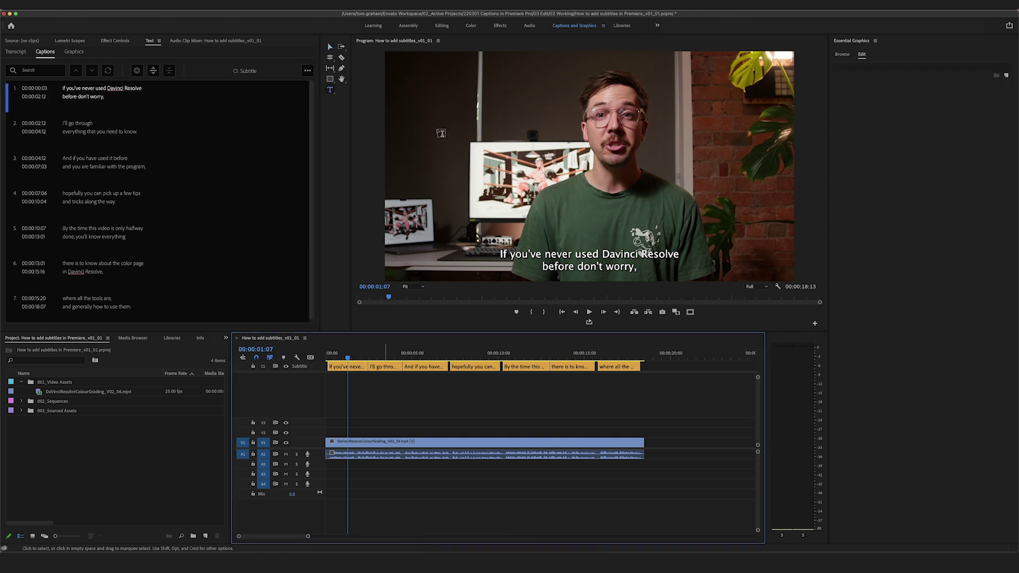
pyautogui.press('t')
pyautogui.click(433, 127)
pyautogui.write('something')
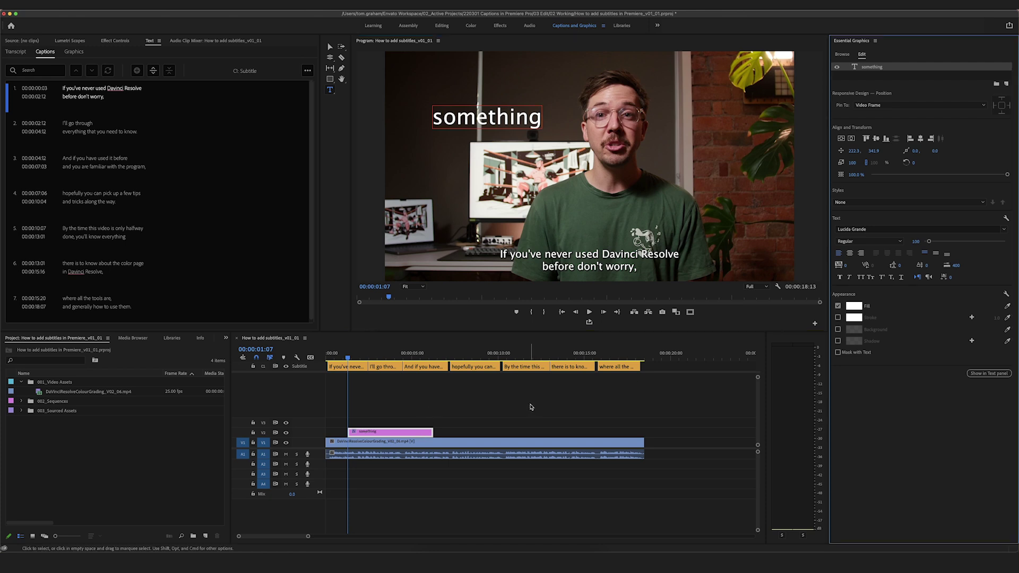
pyautogui.click(415, 434)
pyautogui.press('Delete')
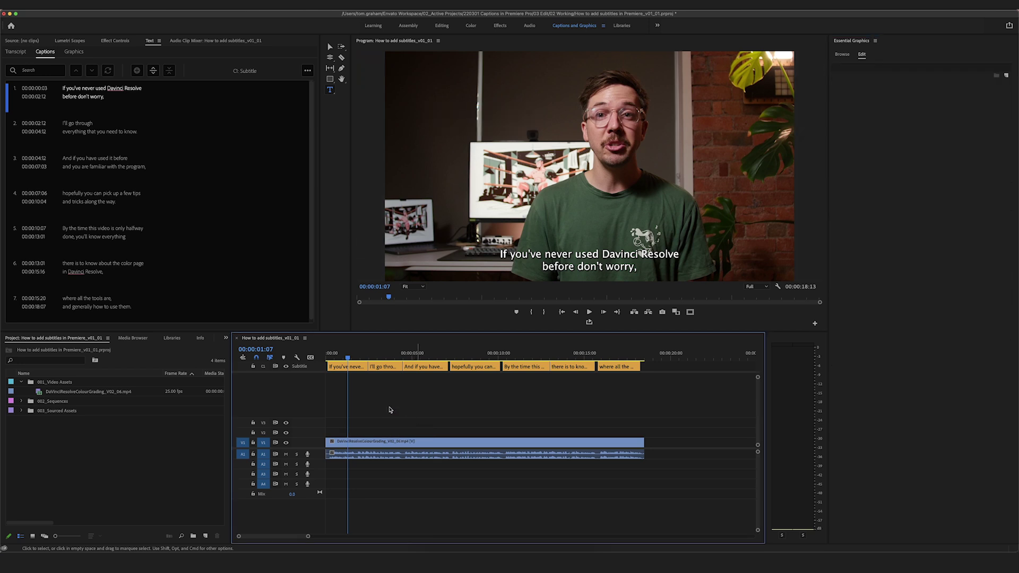
# Set only the first caption's font to Noir Pro and play on into the second caption to compare the two.
pyautogui.click(348, 367)
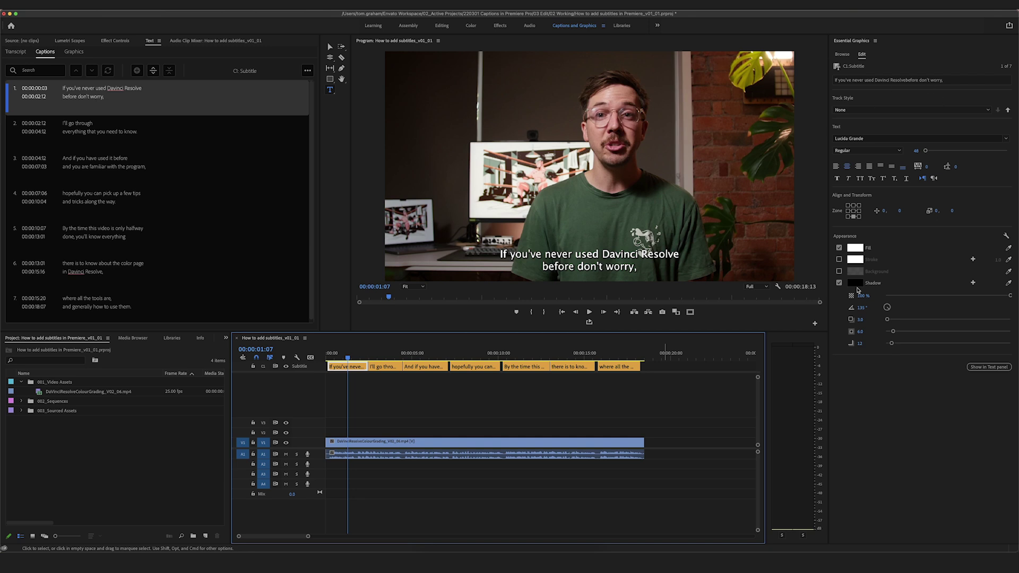
pyautogui.click(940, 111)
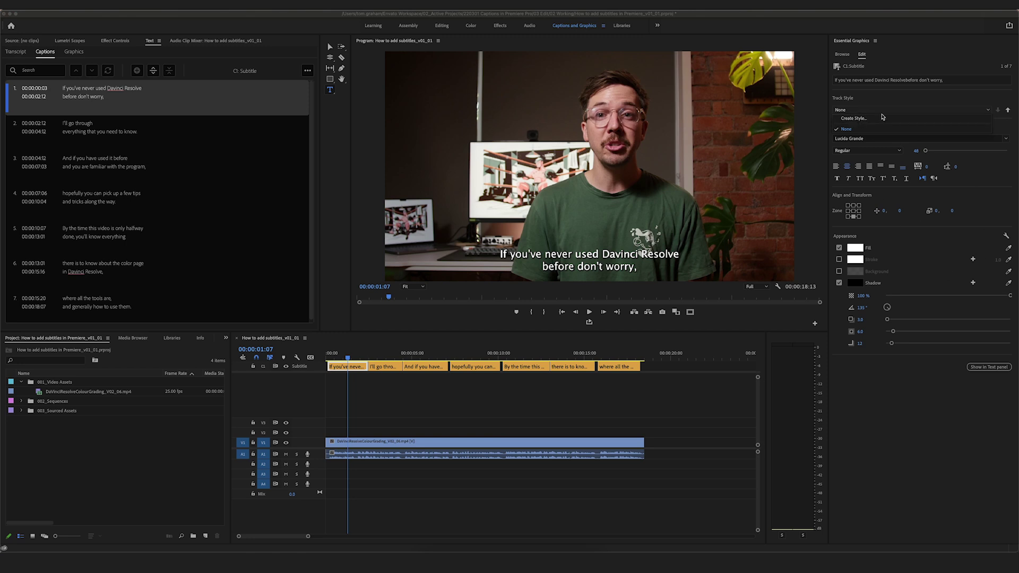
pyautogui.click(914, 239)
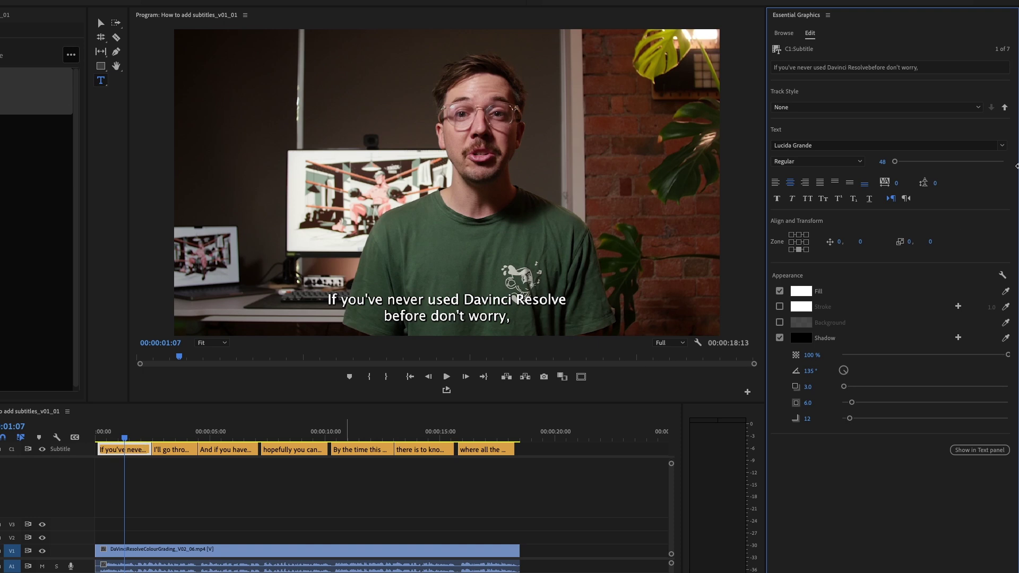
pyautogui.click(822, 144)
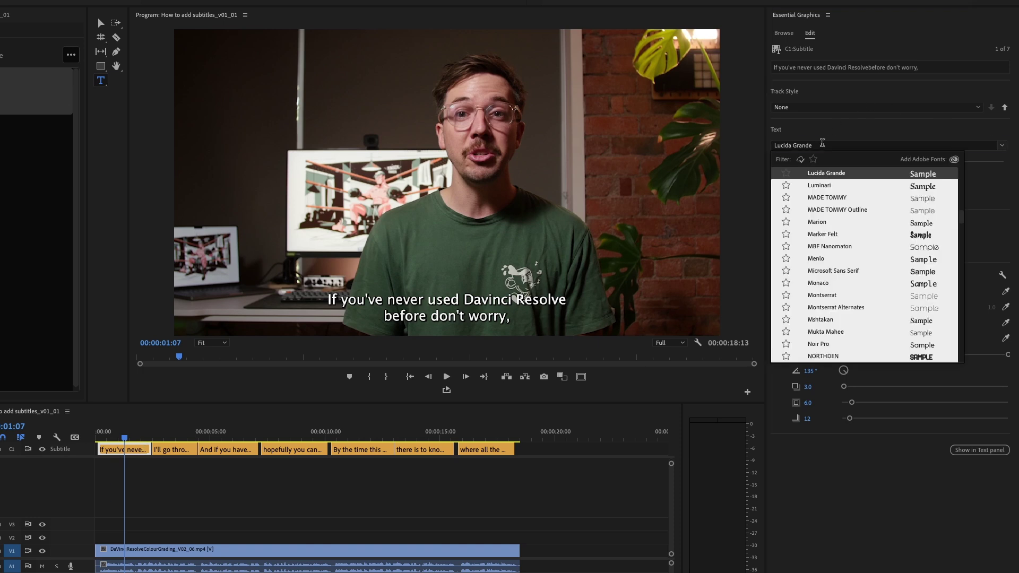
pyautogui.write('noir')
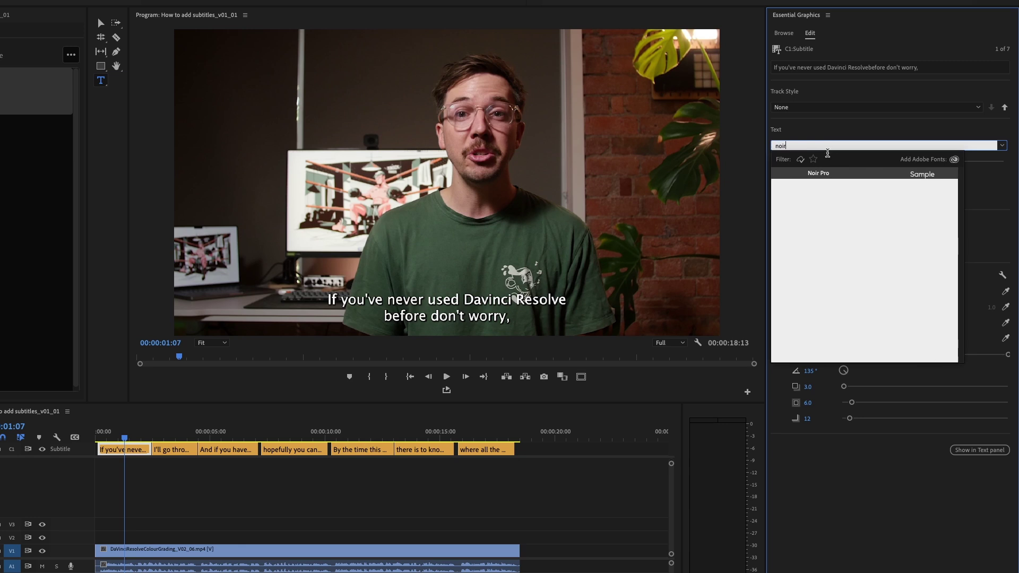
pyautogui.click(832, 174)
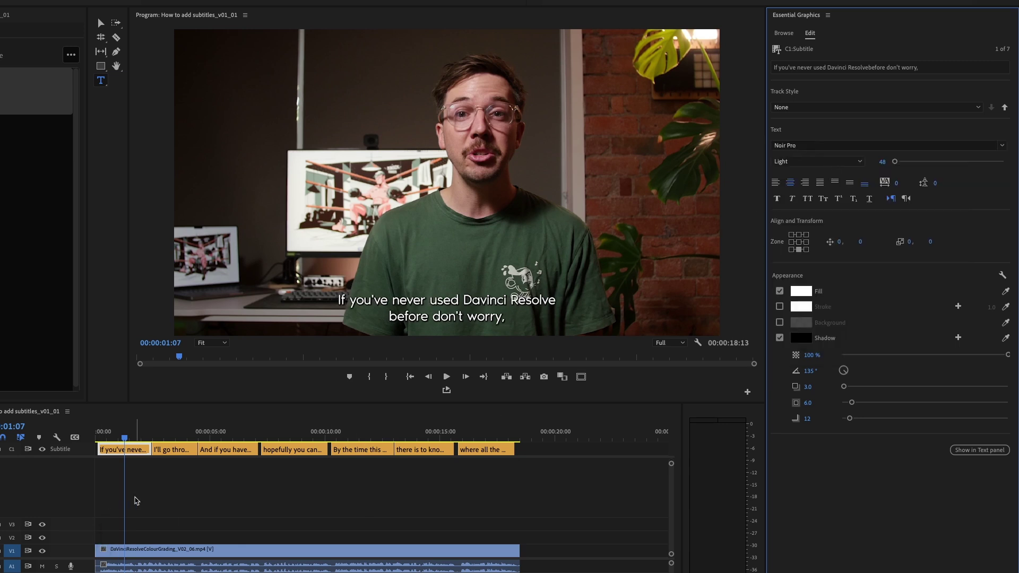
pyautogui.click(136, 501)
pyautogui.press('space')
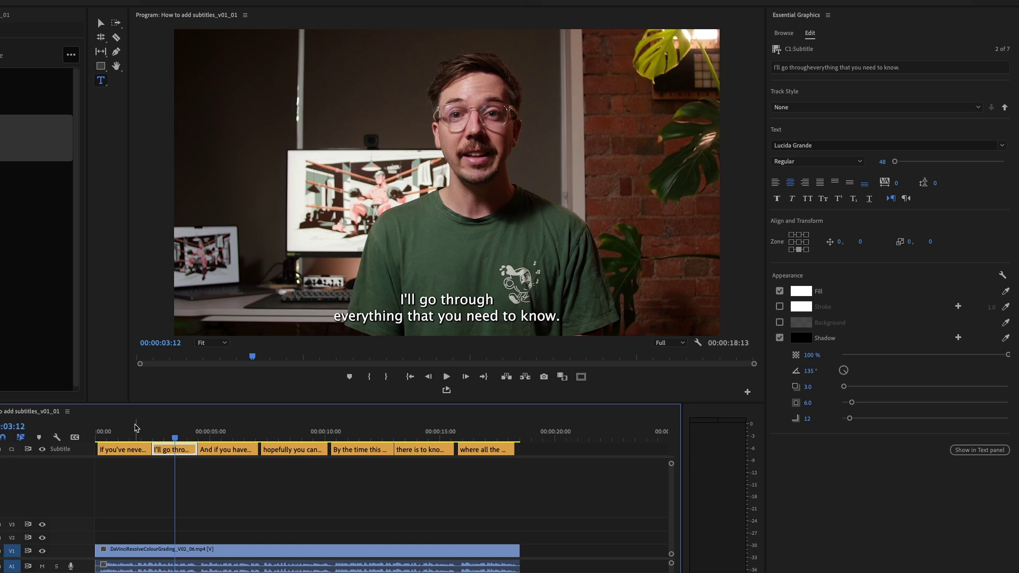
pyautogui.click(133, 430)
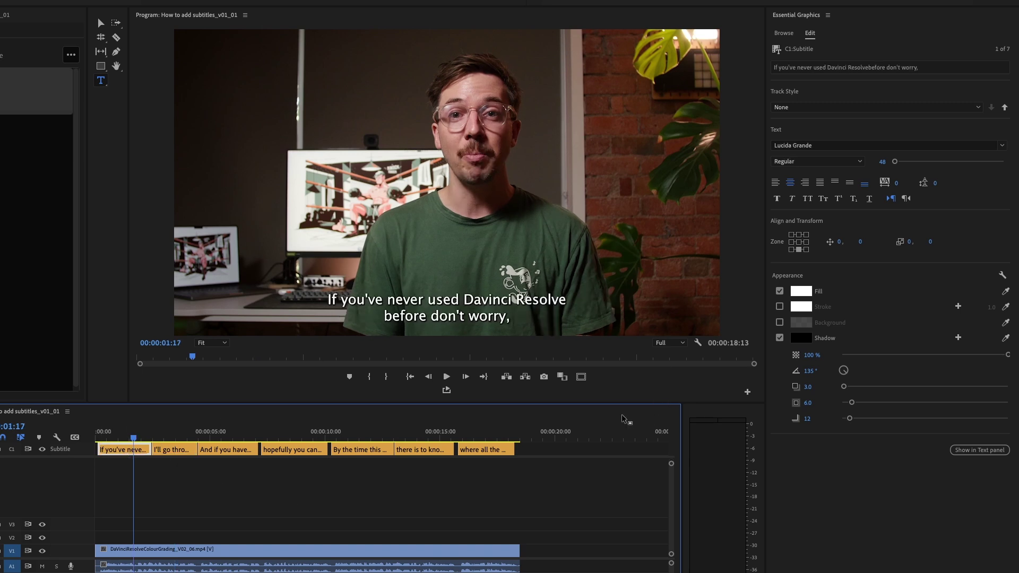
# Set the font of all captions on the subtitle track to Noir Pro and check a middle caption.
pyautogui.moveTo(584, 453); pyautogui.dragTo(111, 462)
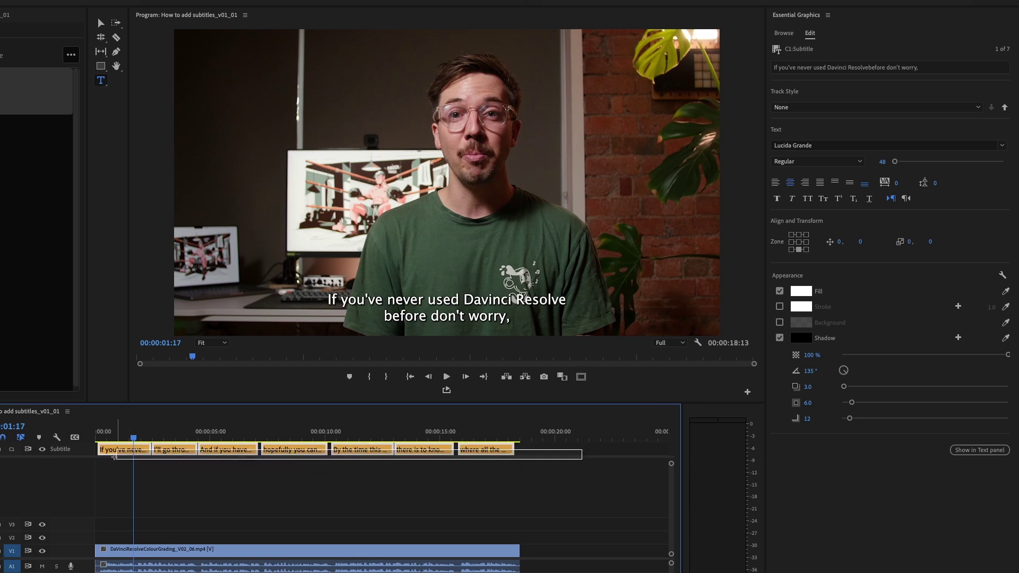
pyautogui.click(796, 146)
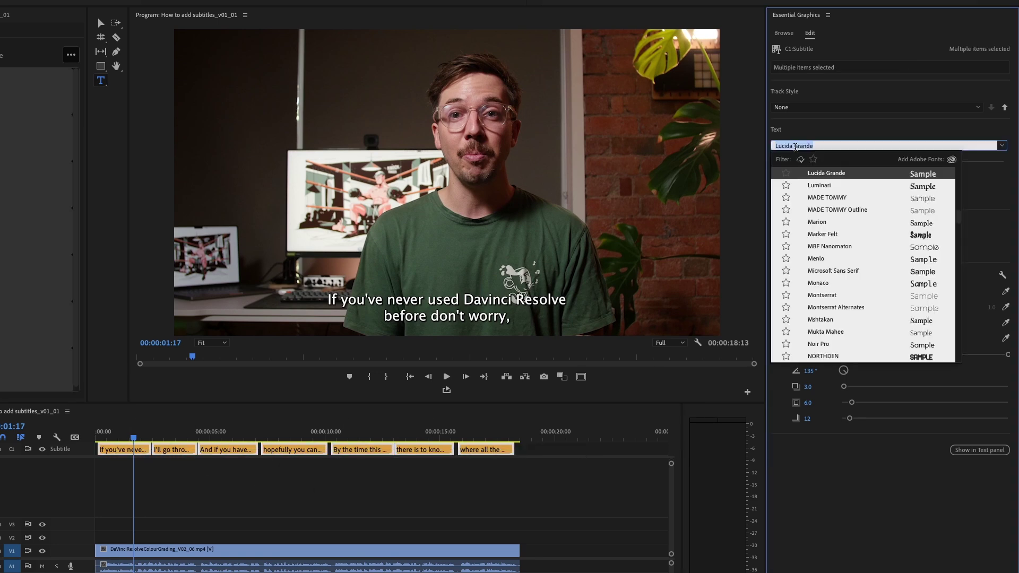
pyautogui.write('noi')
pyautogui.press('Return')
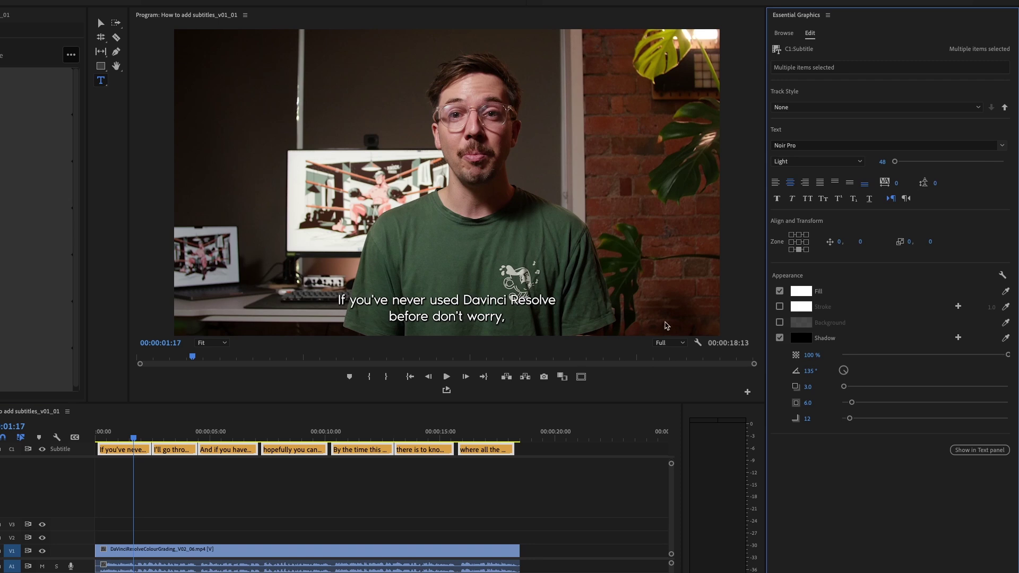
pyautogui.click(431, 496)
pyautogui.click(296, 431)
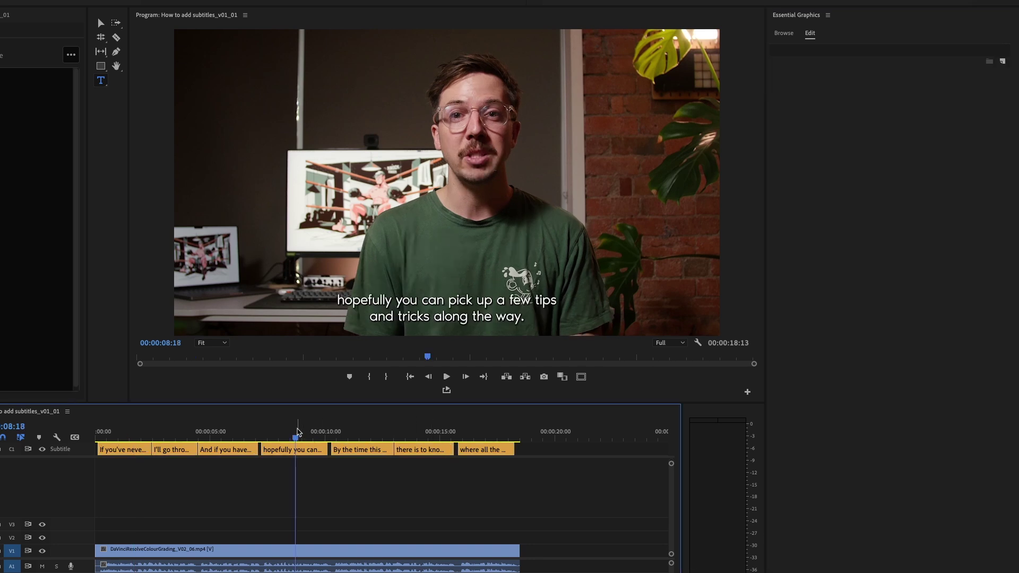
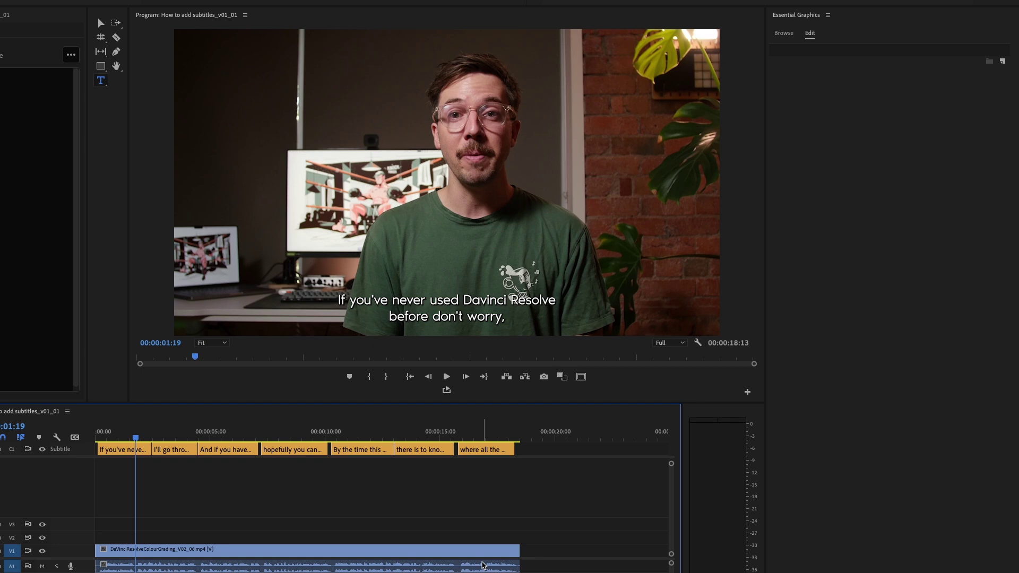
# Recolour the words "Davinci Resolve" in the first caption with the yellow fill FFE517.
pyautogui.click(123, 449)
pyautogui.click(100, 24)
pyautogui.click(101, 24)
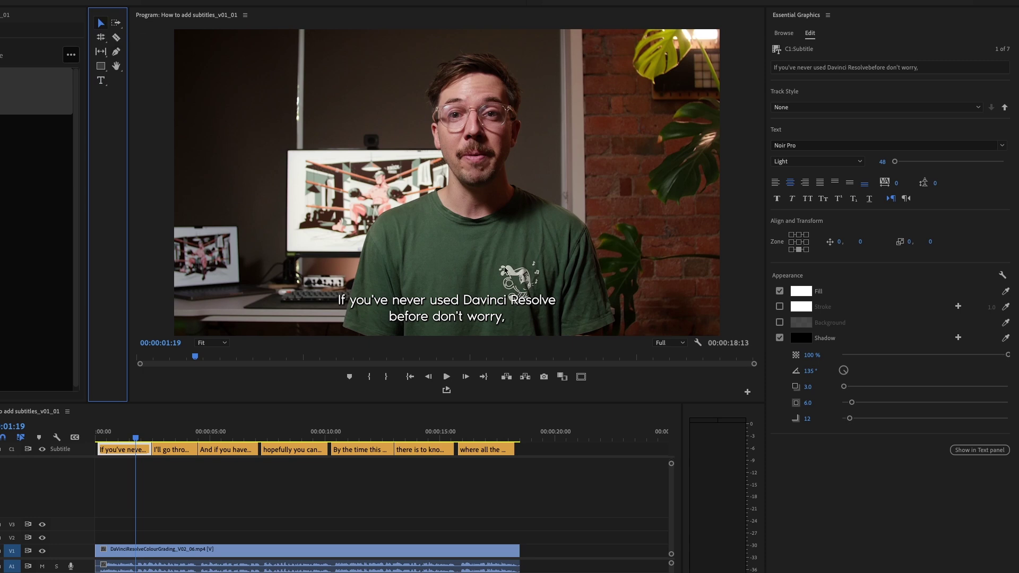
pyautogui.doubleClick(479, 300)
pyautogui.click(470, 295)
pyautogui.moveTo(465, 299); pyautogui.dragTo(556, 300)
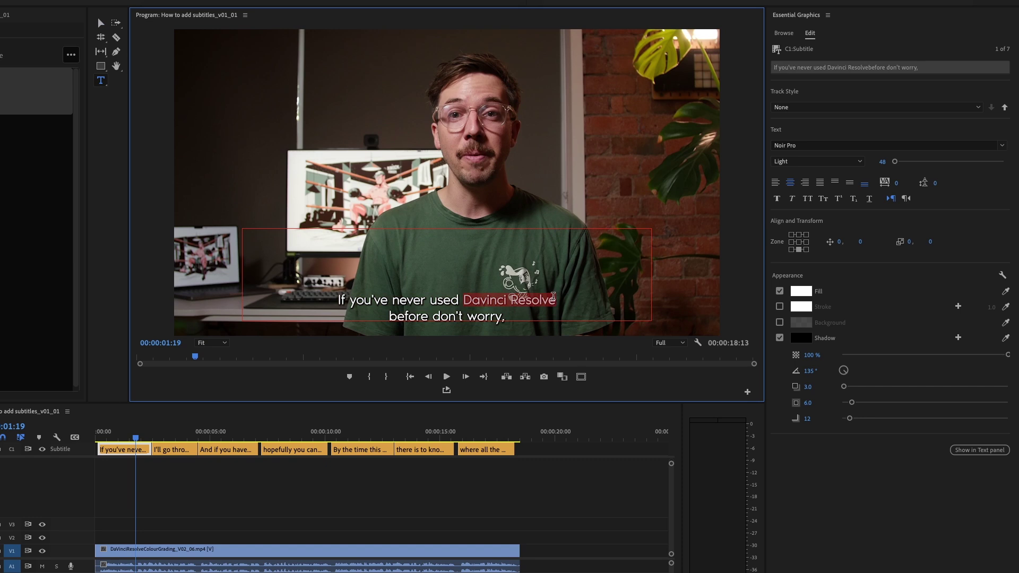
pyautogui.click(797, 296)
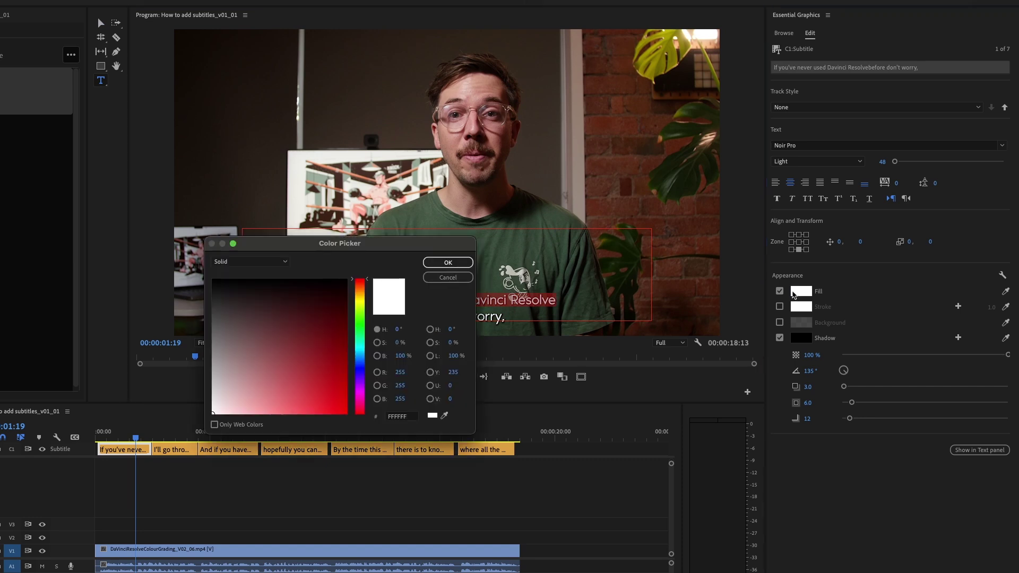
pyautogui.click(370, 373)
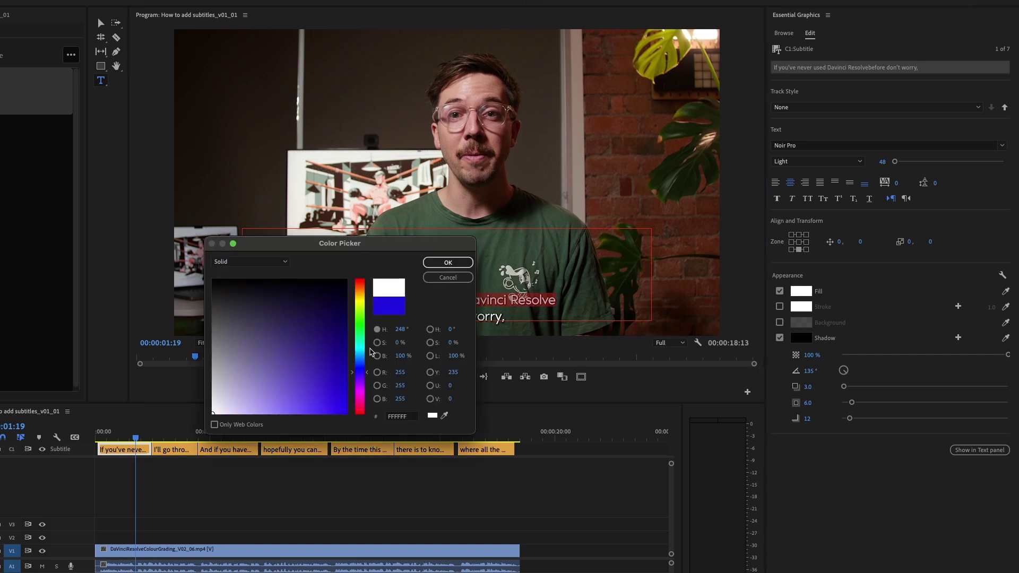
pyautogui.moveTo(370, 353); pyautogui.dragTo(370, 299)
pyautogui.moveTo(284, 351); pyautogui.dragTo(335, 435)
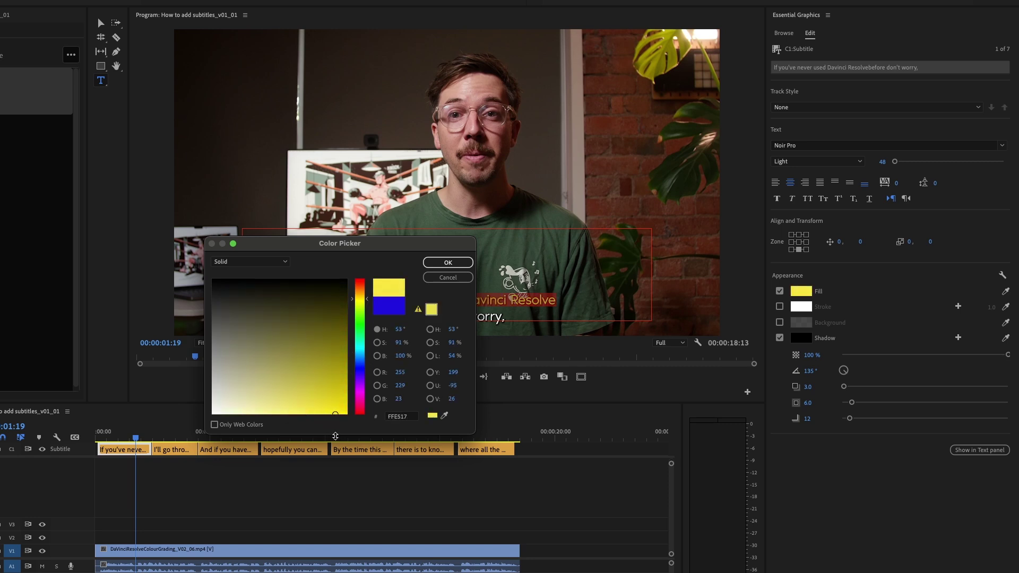
pyautogui.click(448, 262)
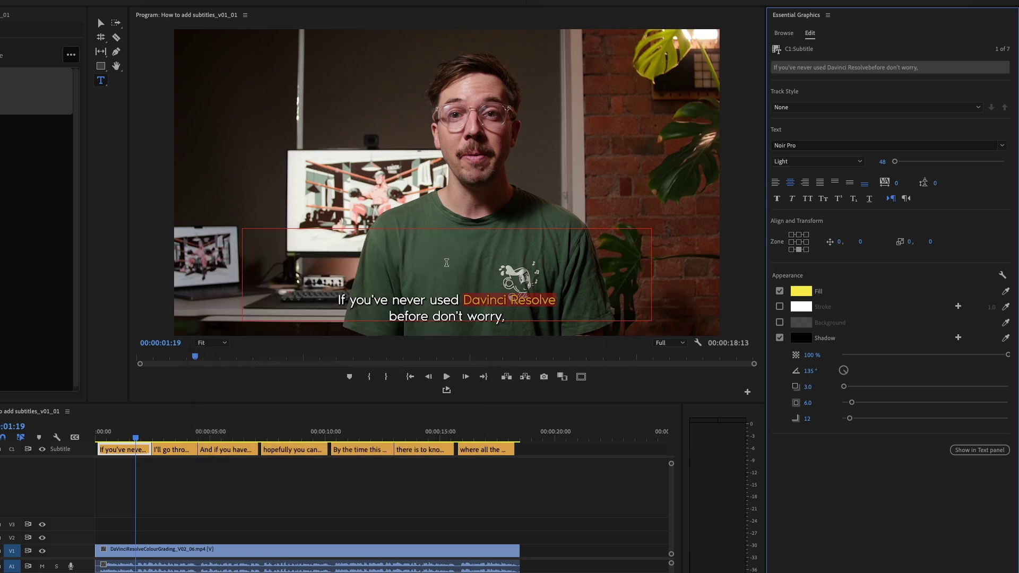
pyautogui.click(374, 508)
pyautogui.press('v')
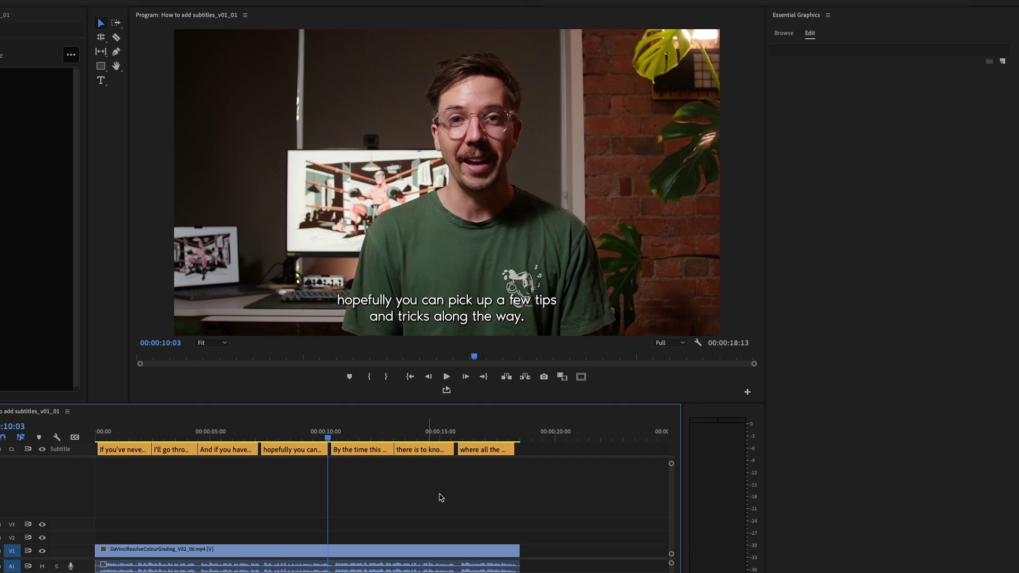
# Review the last two captions, search the captions for "davinci", and go to the match in the sixth caption.
pyautogui.click(491, 432)
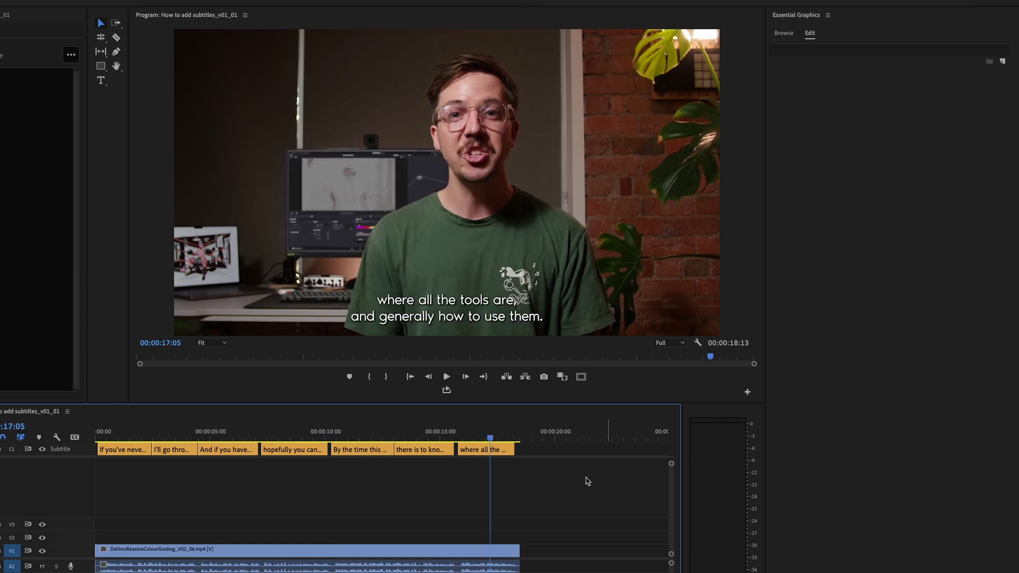
pyautogui.click(425, 431)
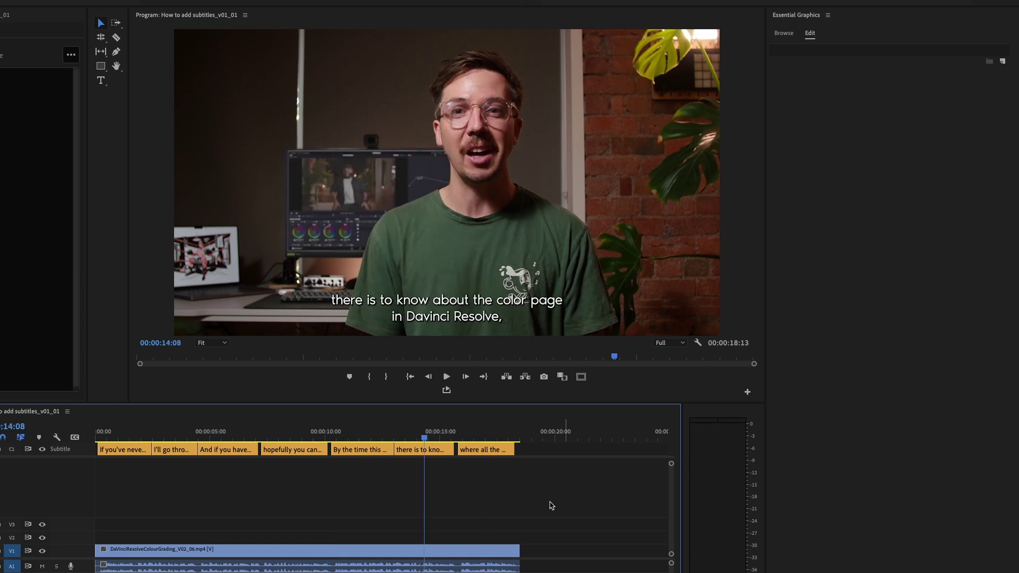
pyautogui.click(126, 434)
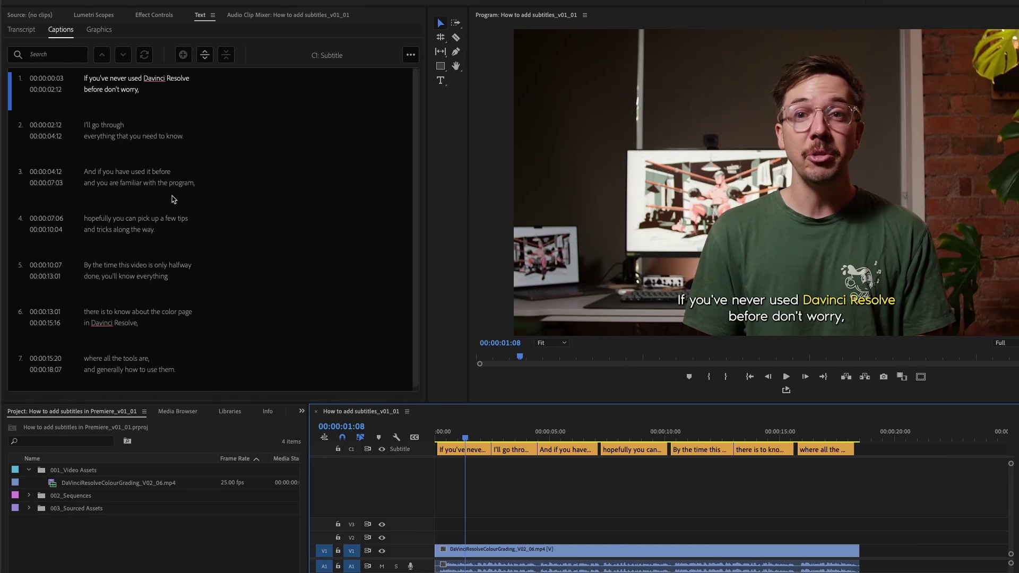
pyautogui.click(45, 55)
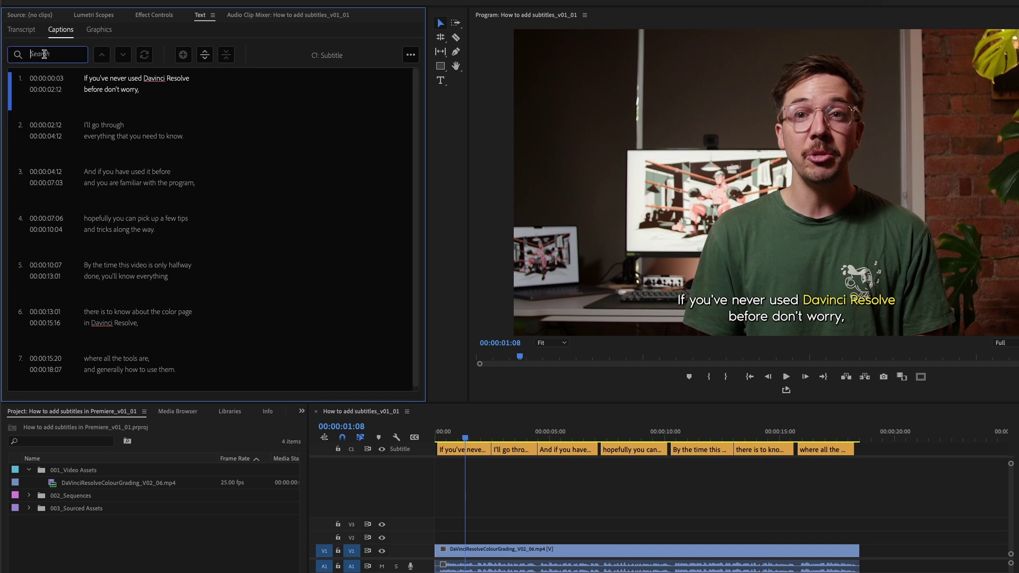
pyautogui.write('davinci')
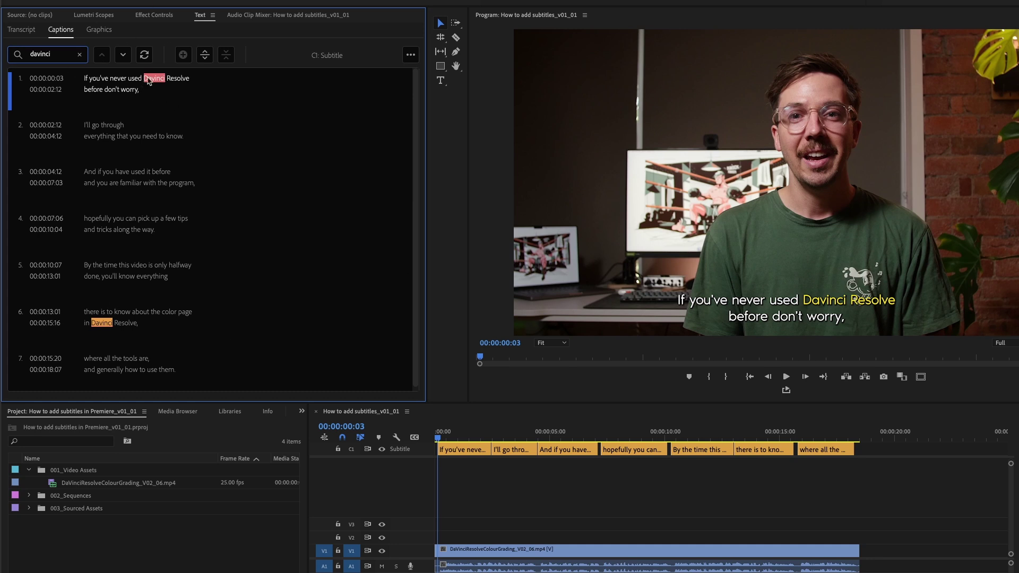
pyautogui.click(134, 318)
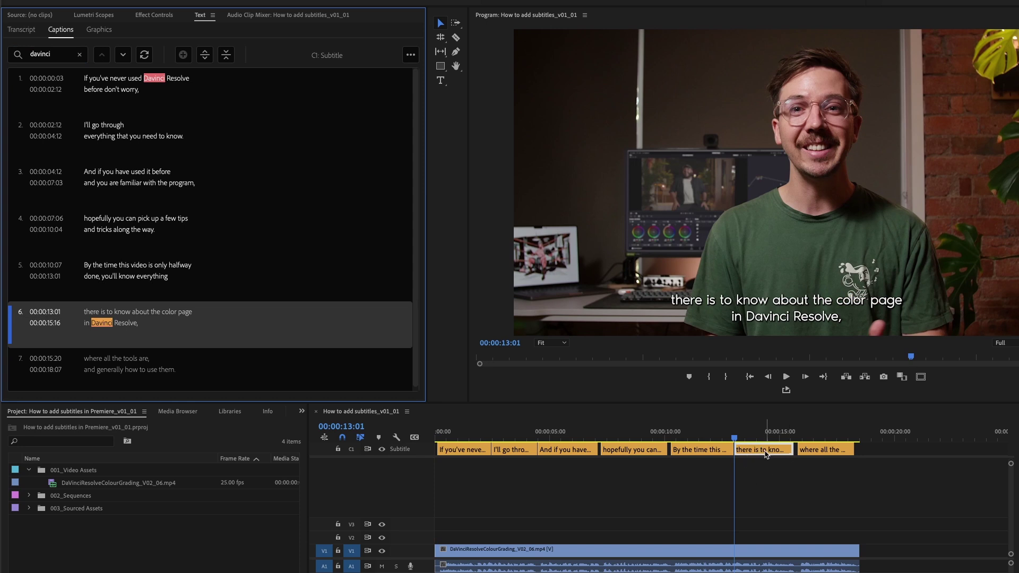
pyautogui.click(766, 455)
pyautogui.doubleClick(761, 321)
pyautogui.moveTo(747, 318); pyautogui.dragTo(834, 322)
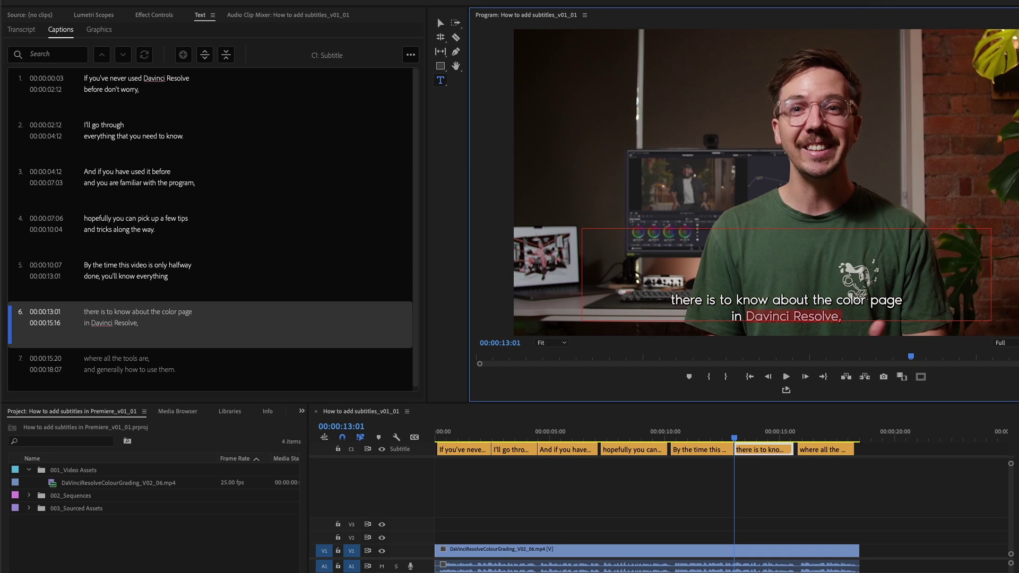
pyautogui.click(801, 291)
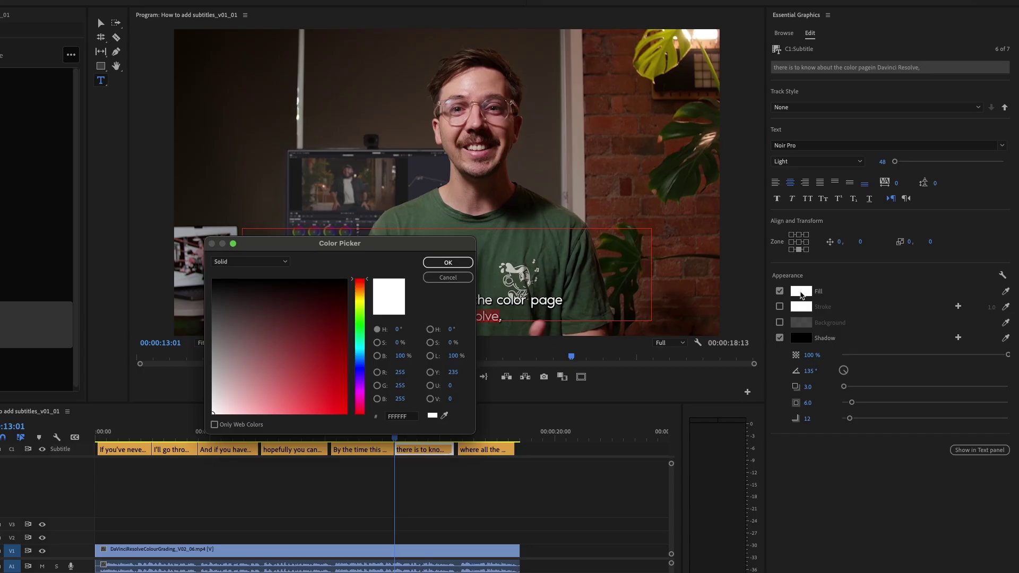
pyautogui.click(460, 283)
pyautogui.press('v')
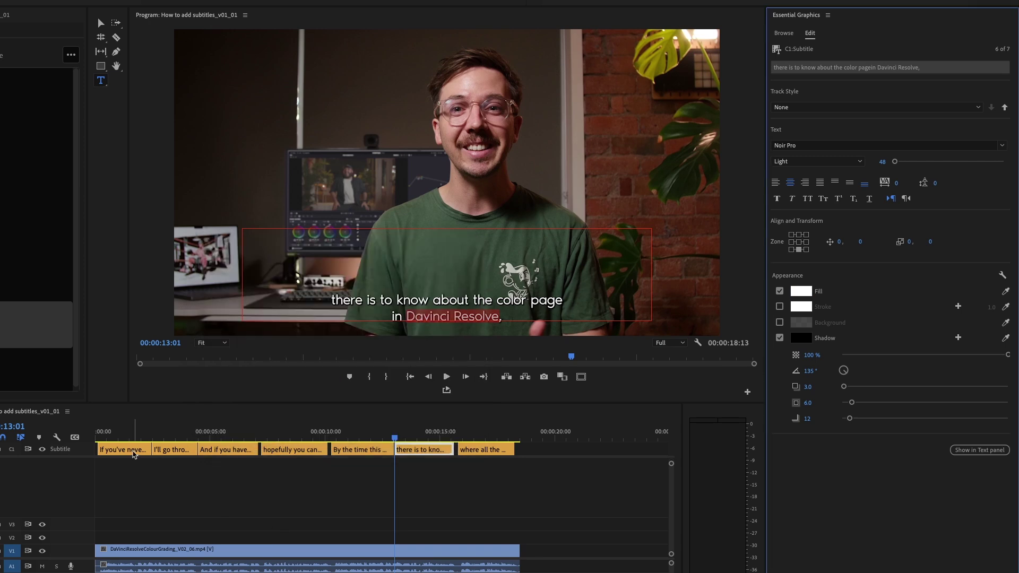
# Copy the hex code of the yellow fill used on "Davinci Resolve" in the first caption.
pyautogui.click(134, 452)
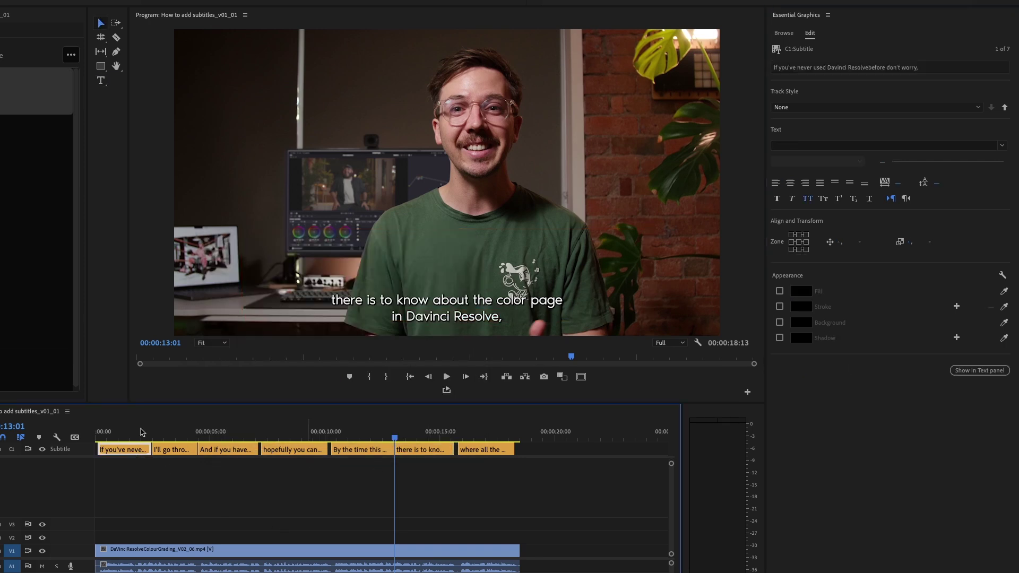
pyautogui.click(139, 438)
pyautogui.doubleClick(482, 301)
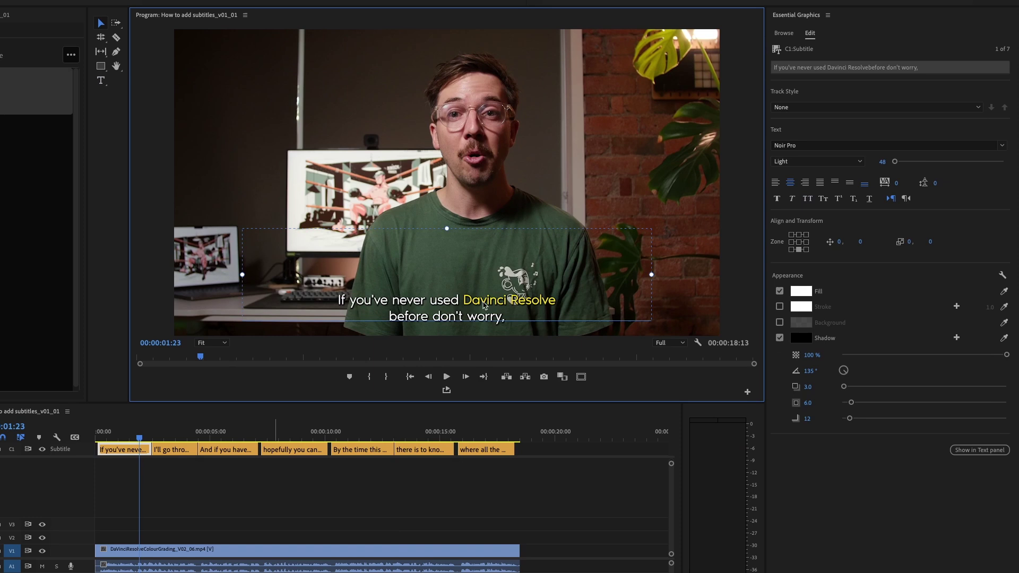
pyautogui.moveTo(463, 301); pyautogui.dragTo(648, 303)
pyautogui.click(801, 291)
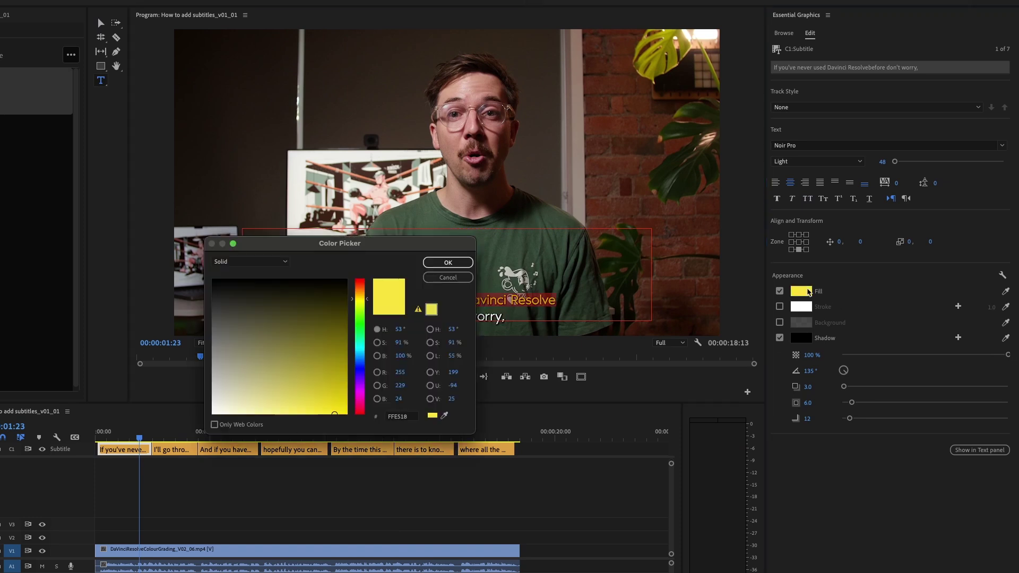
pyautogui.click(404, 419)
pyautogui.doubleClick(407, 414)
pyautogui.press('super+c')
pyautogui.click(438, 261)
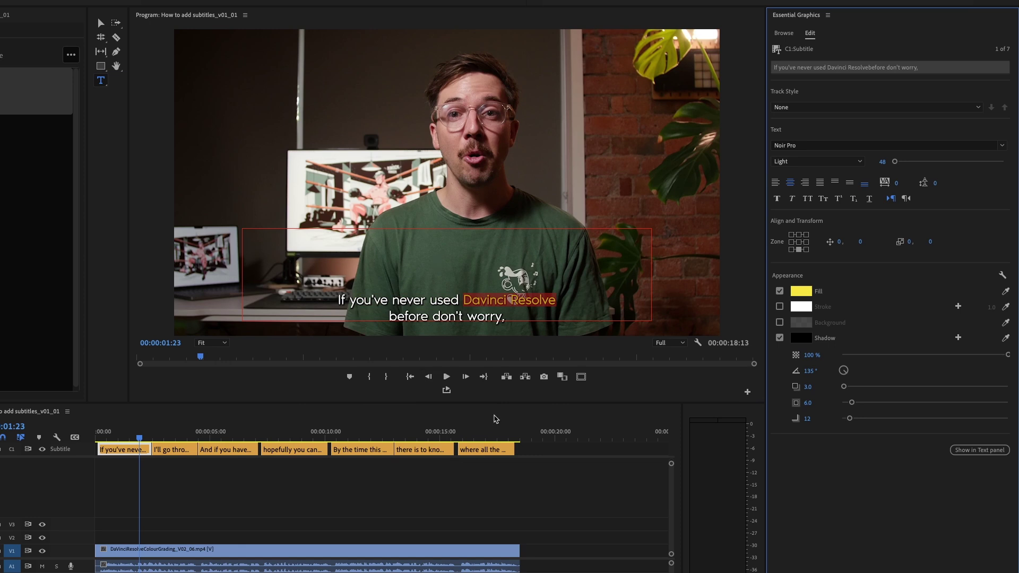
# Recolour the words "Davinci Resolve" in the sixth caption with the copied yellow fill FFE518.
pyautogui.click(426, 435)
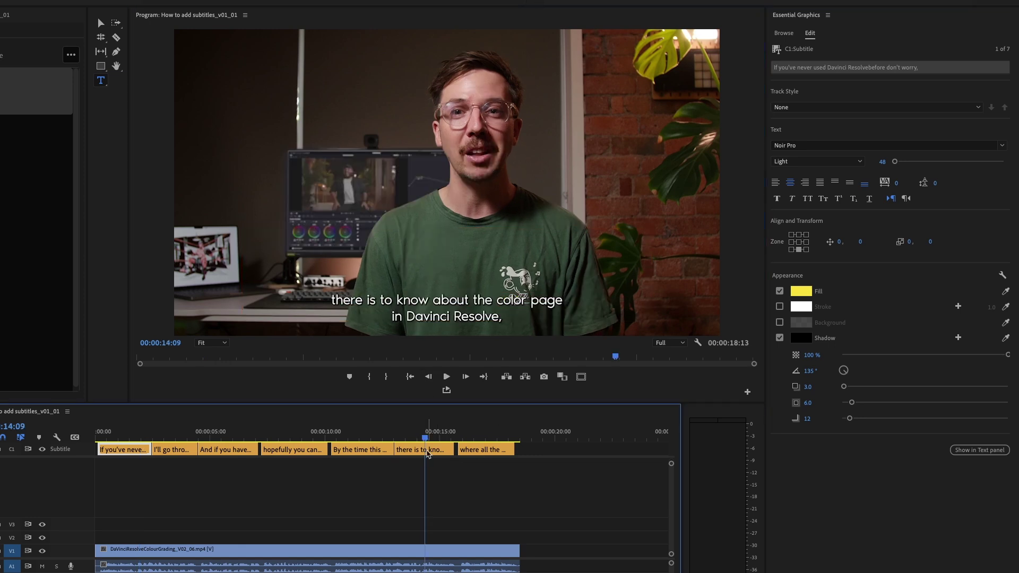
pyautogui.click(414, 317)
pyautogui.moveTo(406, 317); pyautogui.dragTo(500, 314)
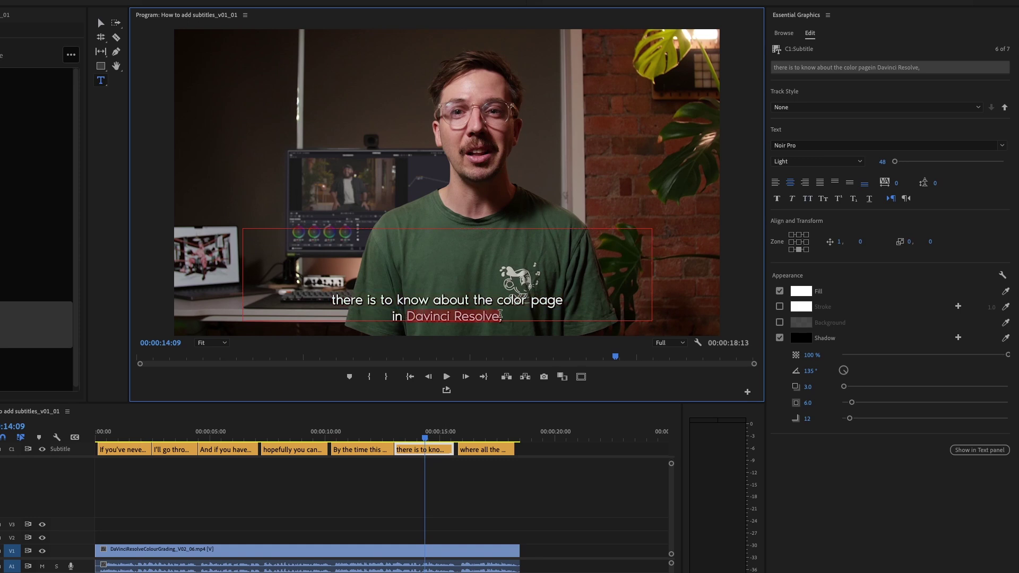
pyautogui.click(805, 292)
pyautogui.click(407, 417)
pyautogui.press('super+v')
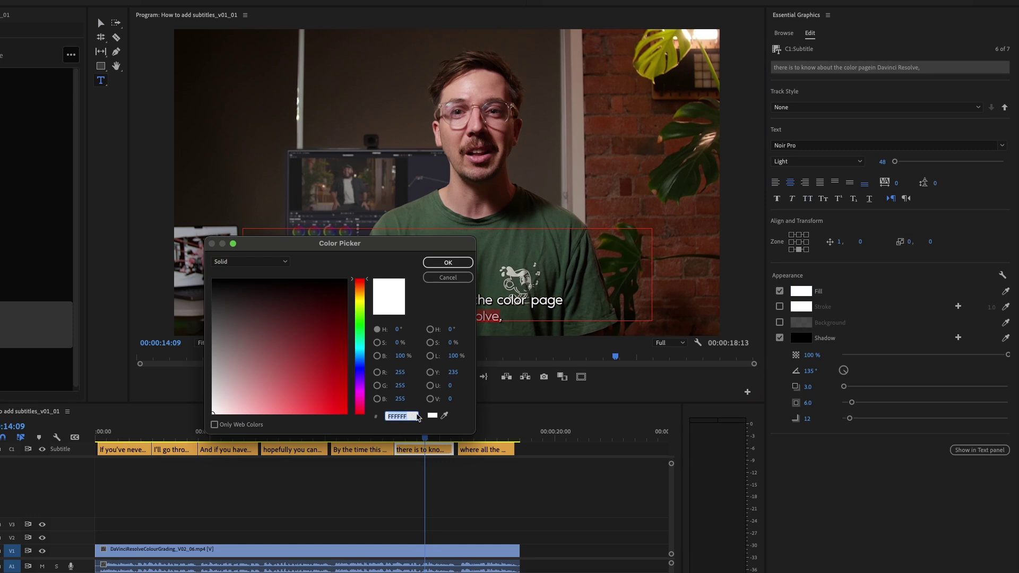
pyautogui.click(437, 263)
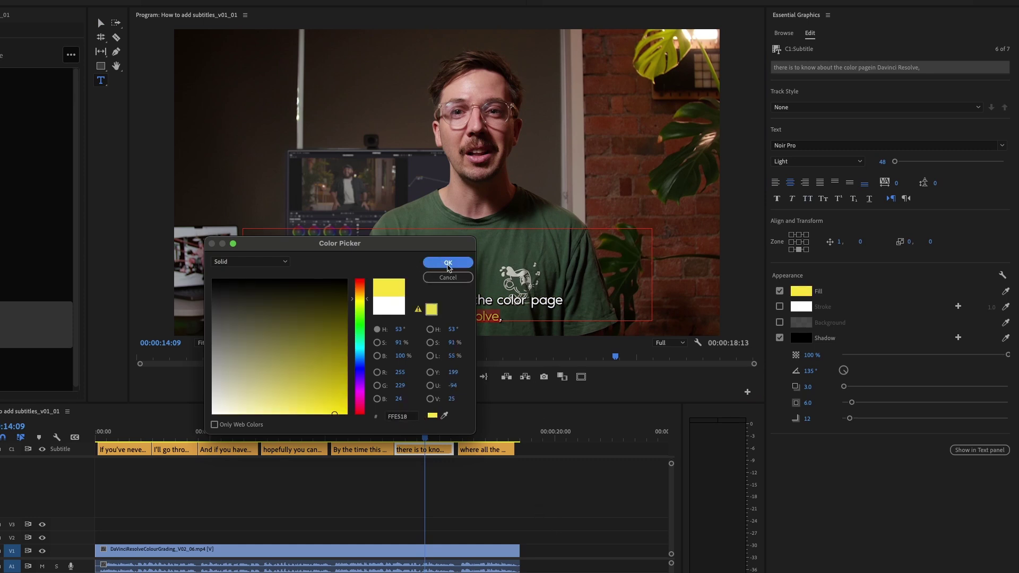
pyautogui.click(447, 263)
pyautogui.click(555, 499)
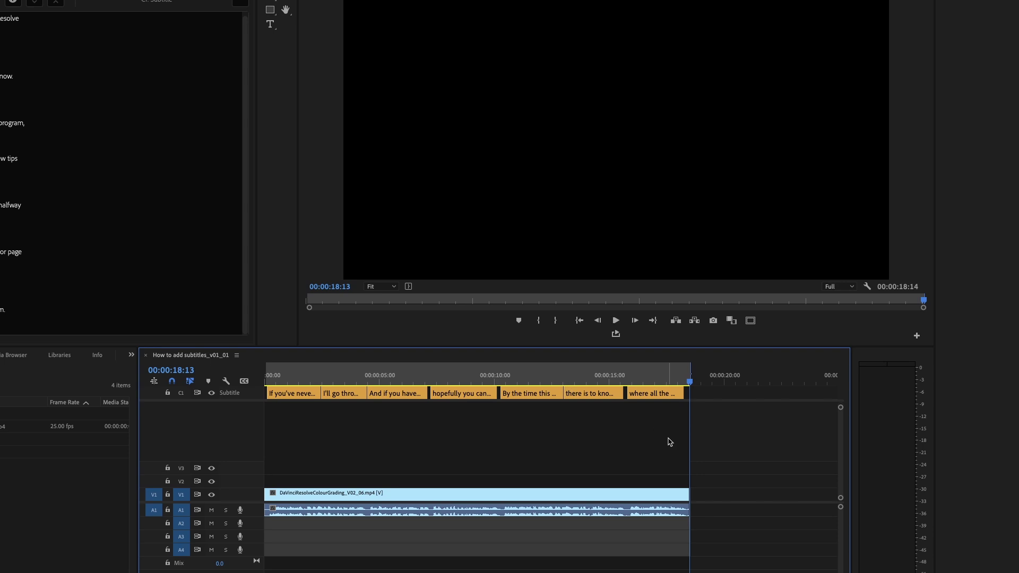
# Place the playhead on the first caption, open the export settings and set the output folder to 01 EXPORTS.
pyautogui.click(289, 378)
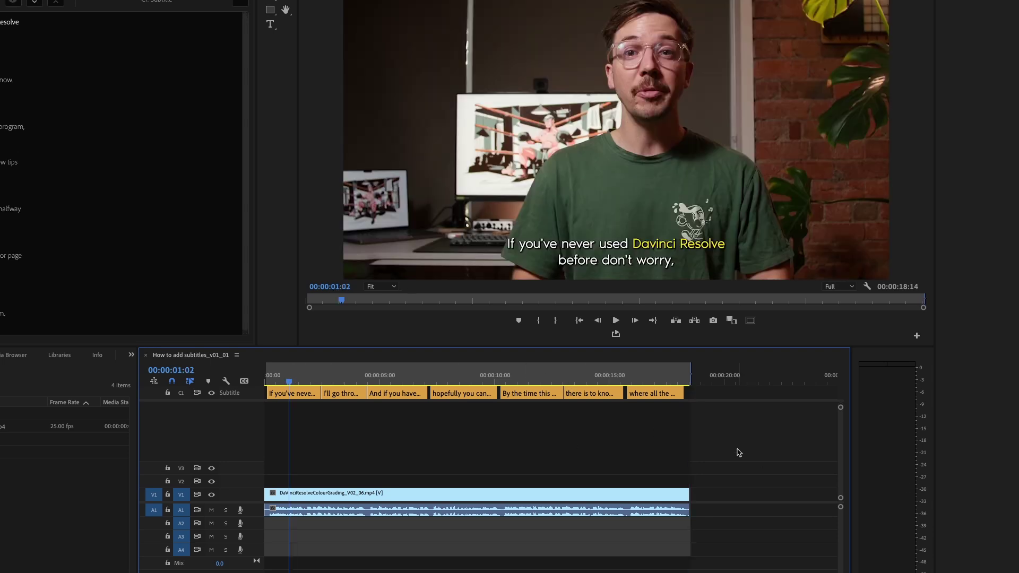
pyautogui.press('super+m')
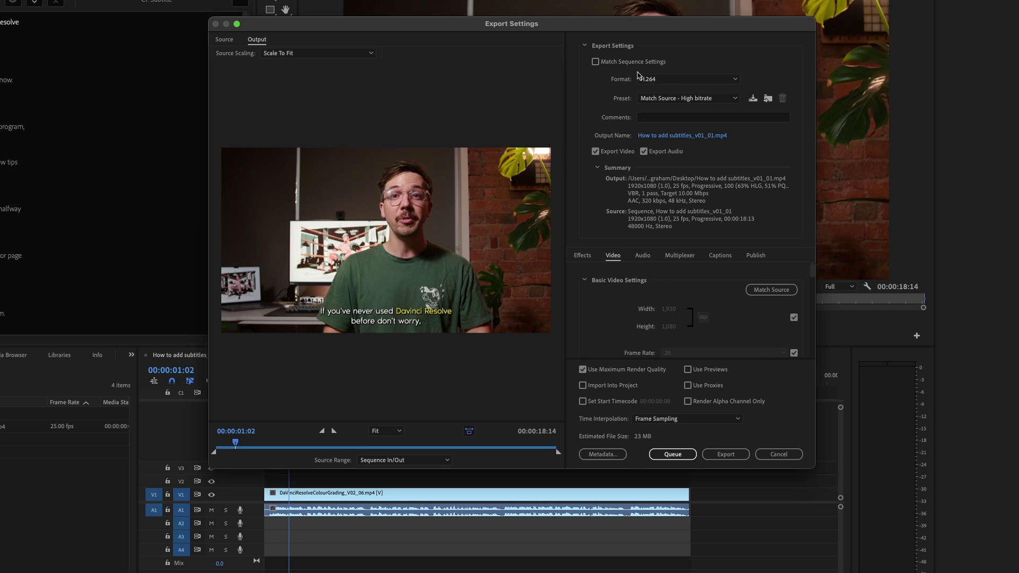
pyautogui.click(682, 137)
pyautogui.press('Return')
# Review the video encoding and bitrate settings of the H.264 export.
pyautogui.scroll(-1, 611, 319)
pyautogui.scroll(-5, 611, 320)
pyautogui.scroll(-5, 610, 317)
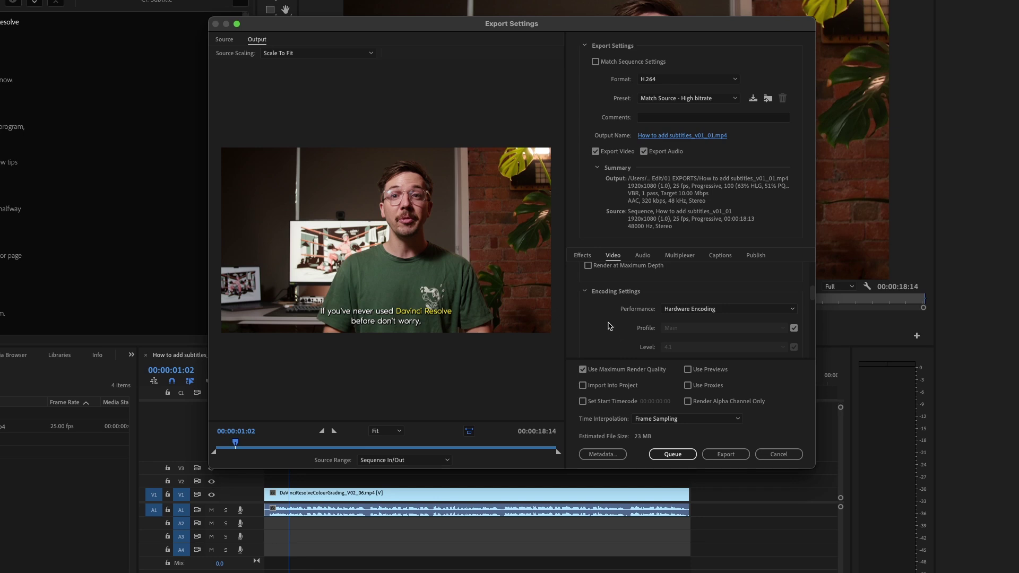
pyautogui.scroll(-10, 609, 326)
pyautogui.scroll(2, 609, 326)
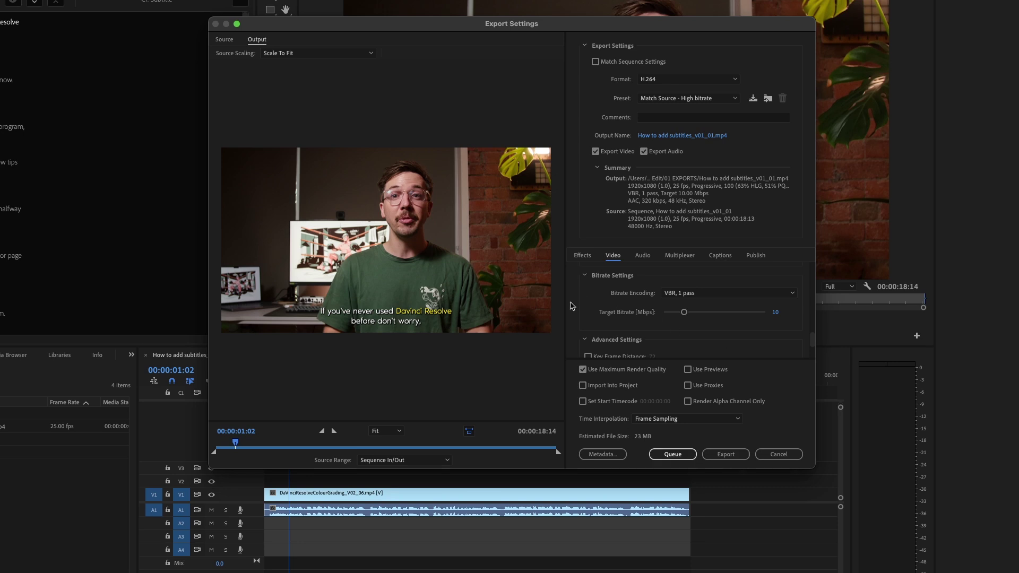
# Try the caption export options Create Sidecar File and None, and return to Create Sidecar File.
pyautogui.click(721, 257)
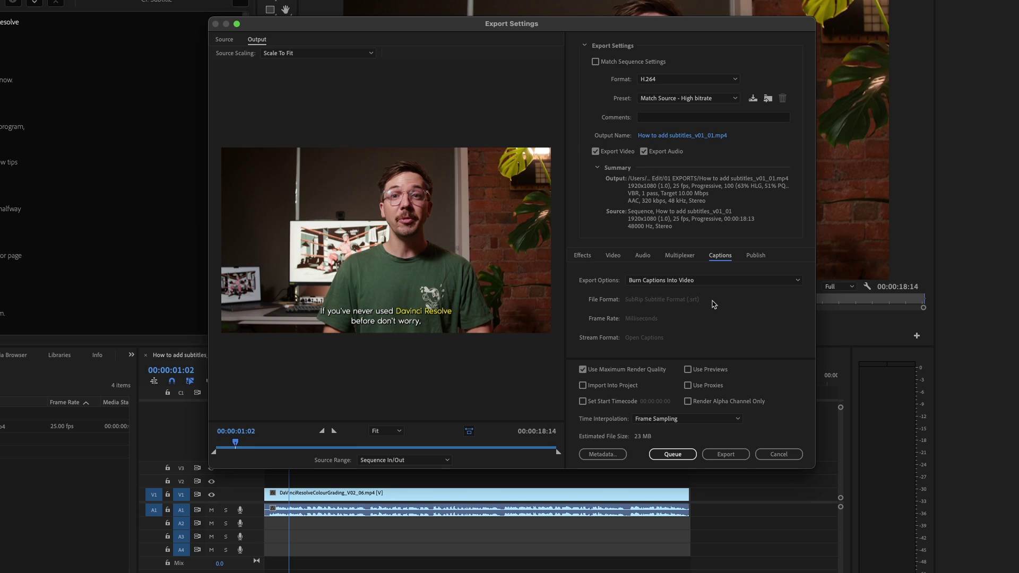
pyautogui.click(714, 281)
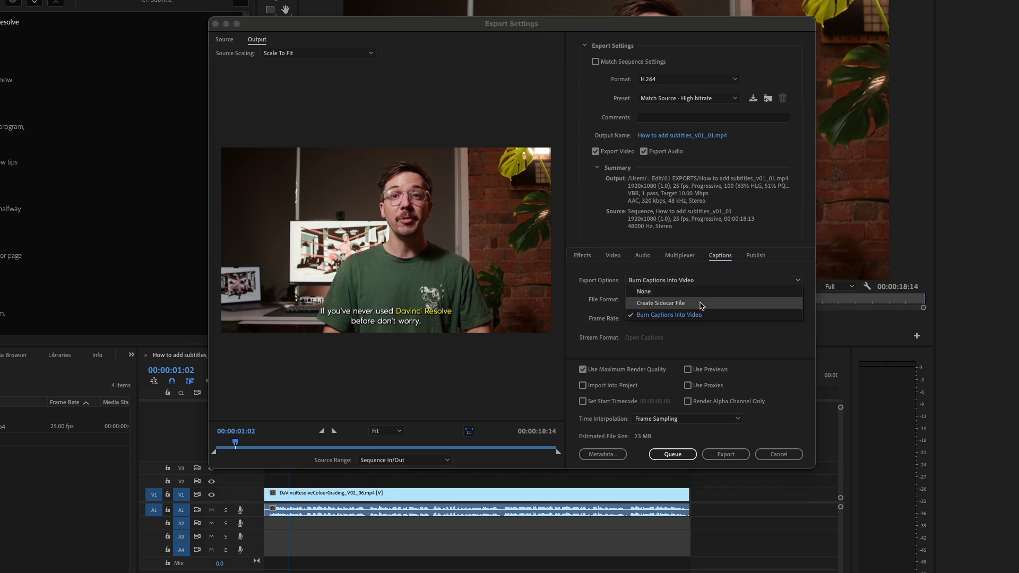
pyautogui.click(702, 305)
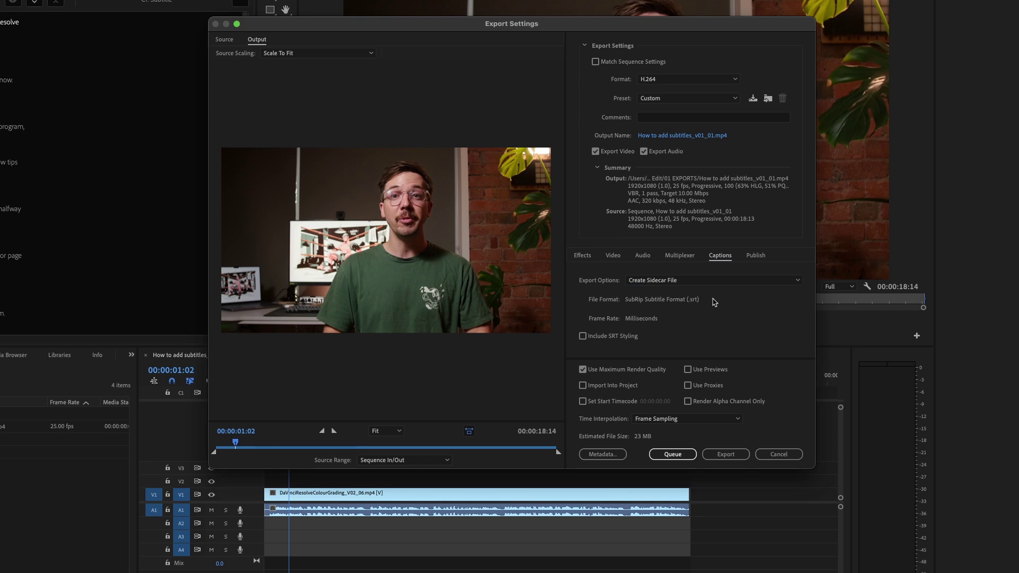
pyautogui.click(687, 281)
pyautogui.click(674, 292)
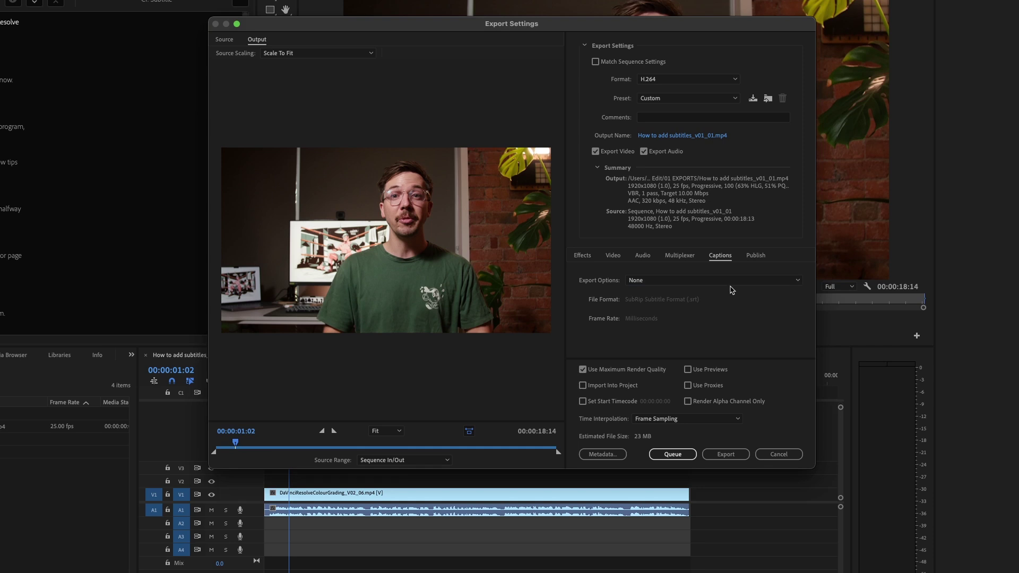
pyautogui.click(690, 282)
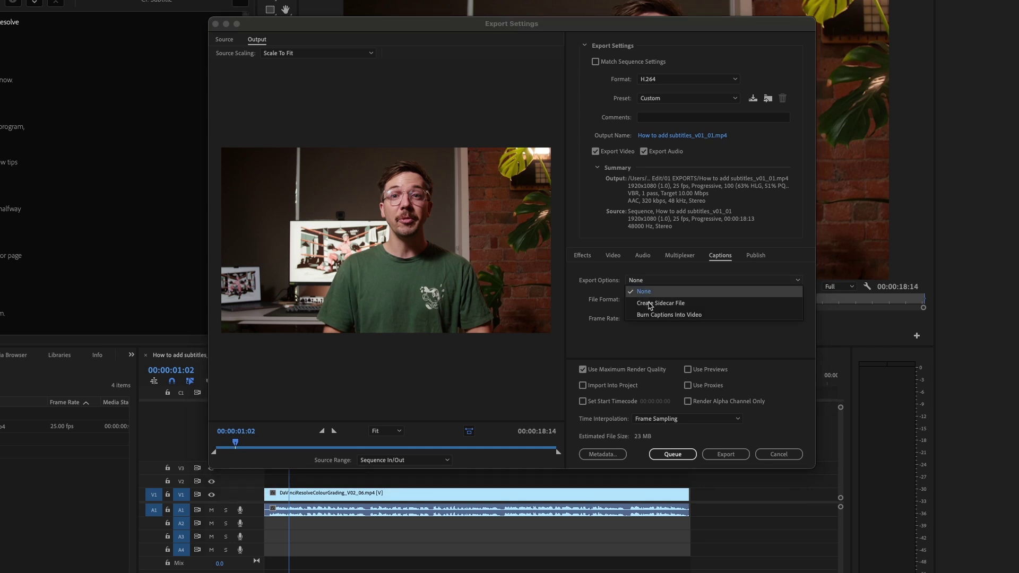
pyautogui.click(650, 302)
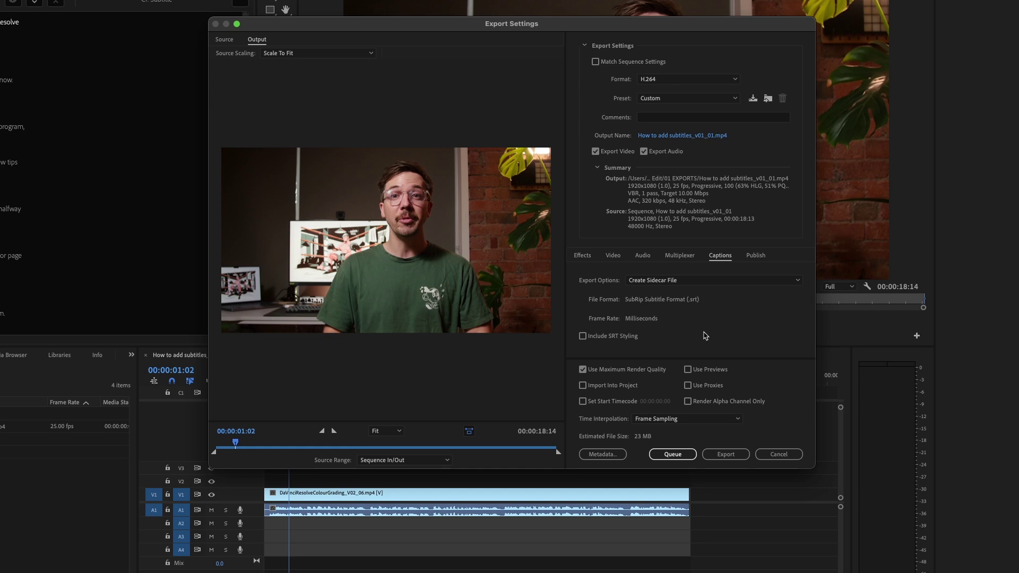
# Export the video with the captions burned in under the name How to add subtitles_BURN IN_v01_01.mp4.
pyautogui.click(671, 280)
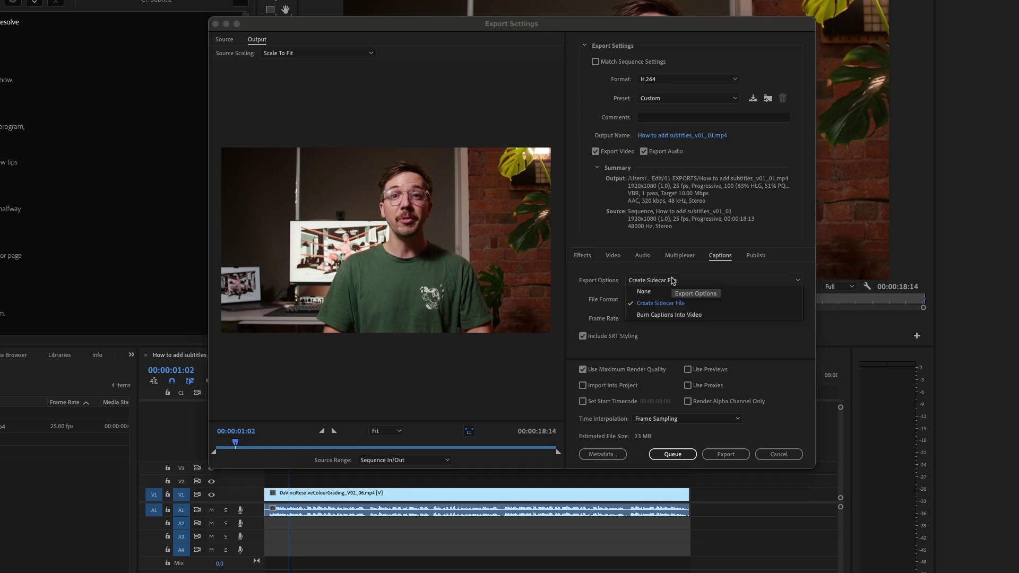
pyautogui.click(668, 315)
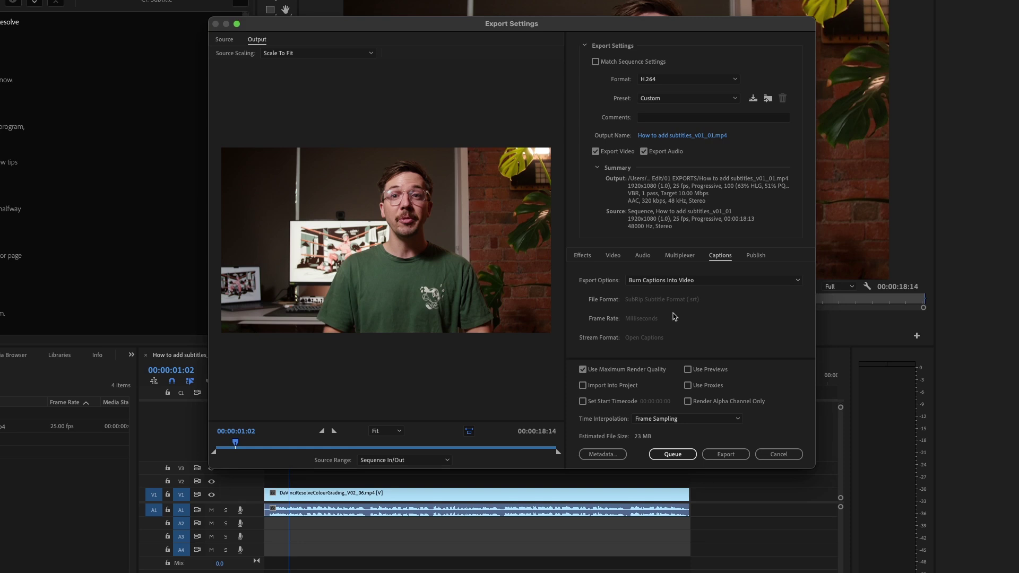
pyautogui.click(692, 136)
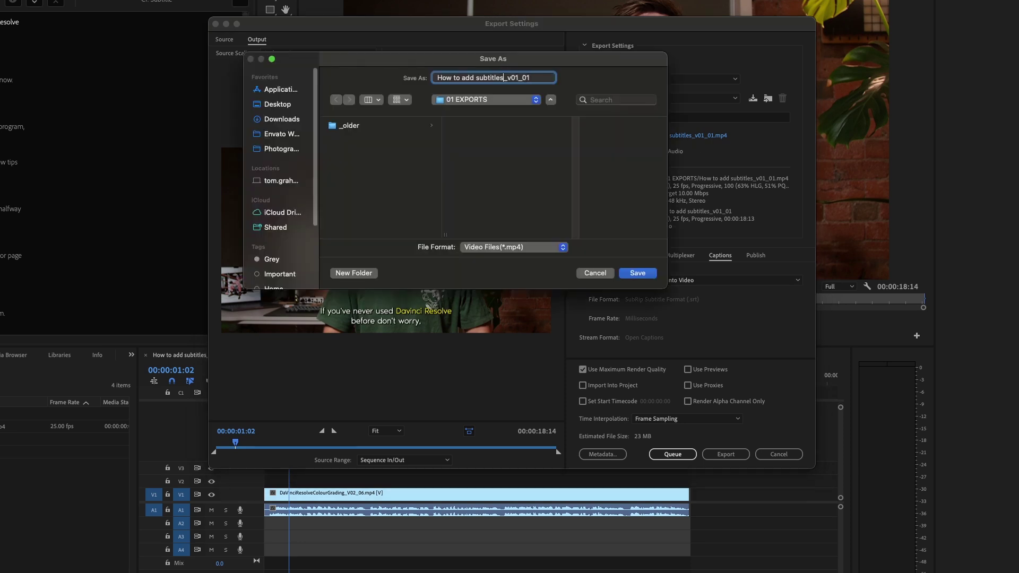
pyautogui.write('_BURN')
pyautogui.press('Return')
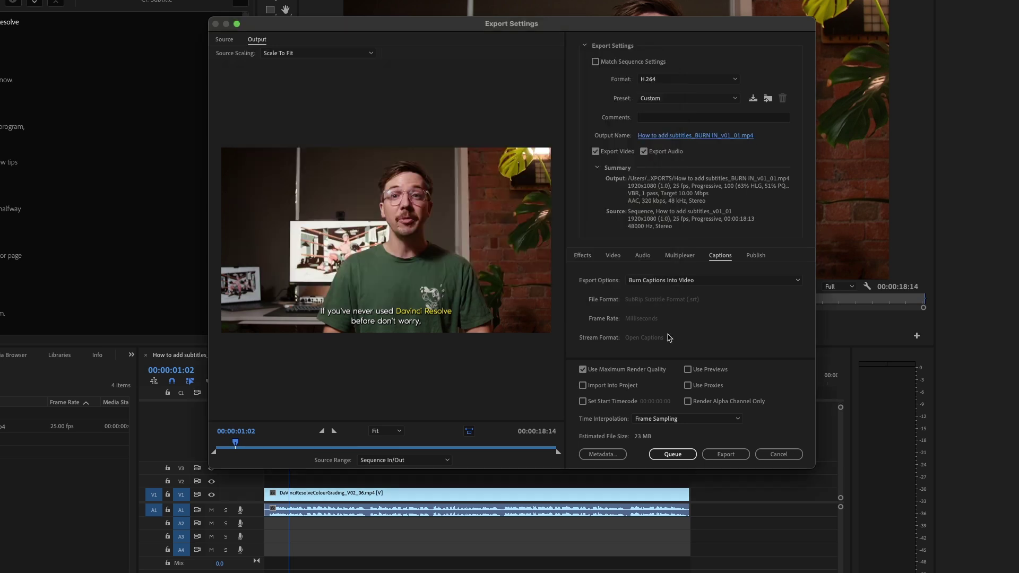
pyautogui.click(736, 454)
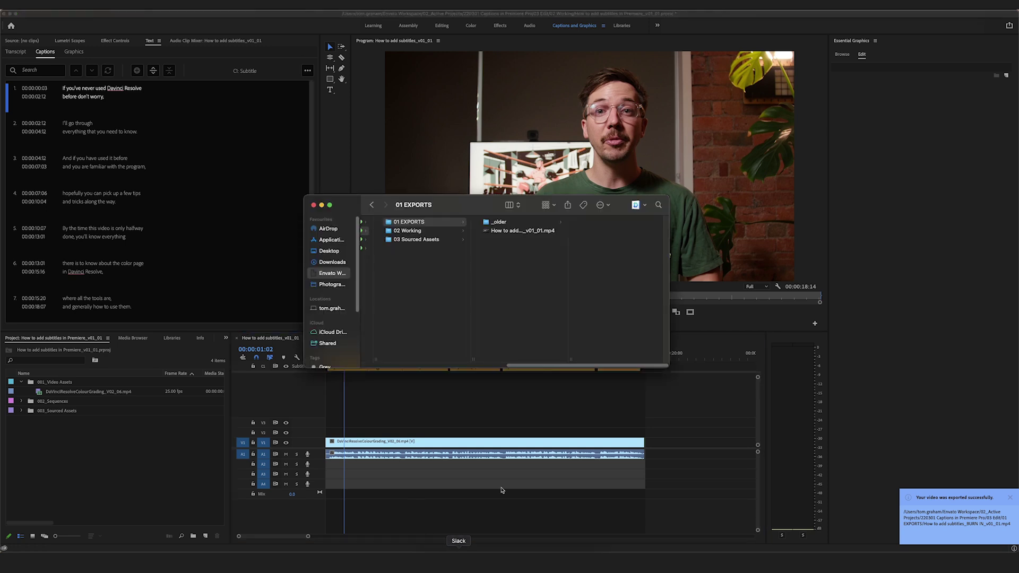
# Preview the exported BURN IN video from the 01 EXPORTS folder in Finder.
pyautogui.click(497, 232)
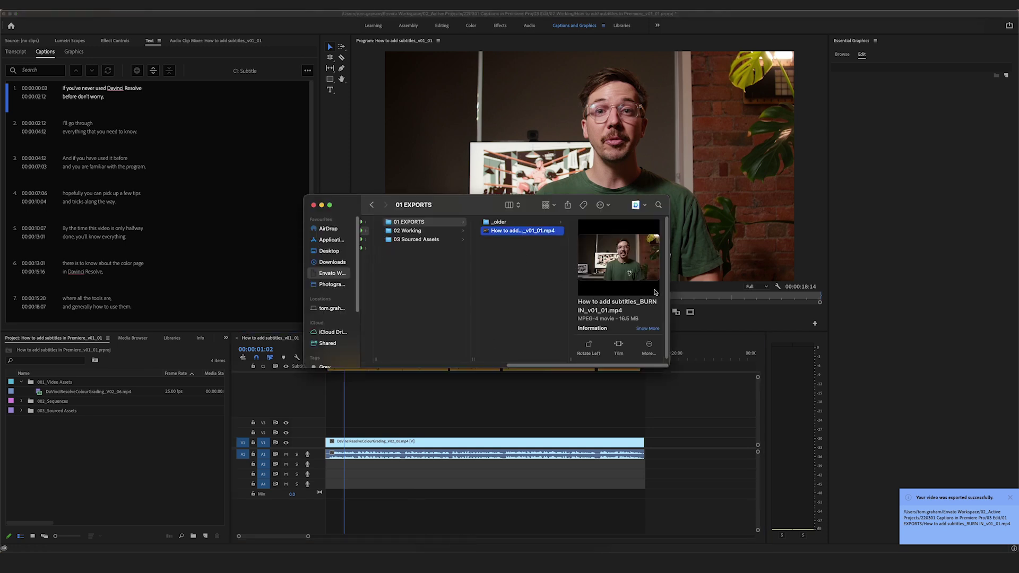
pyautogui.press('space')
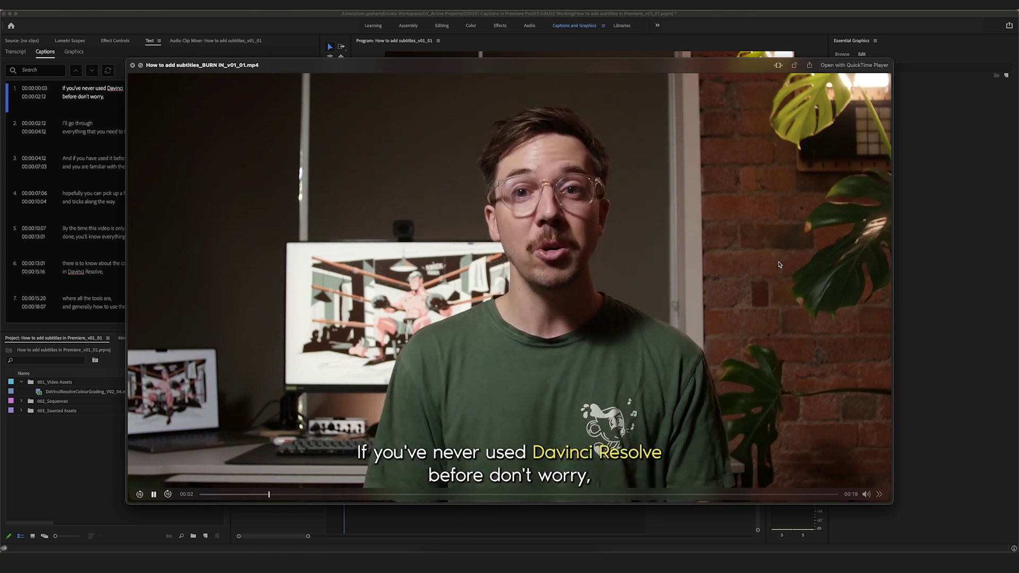
pyautogui.press('space')
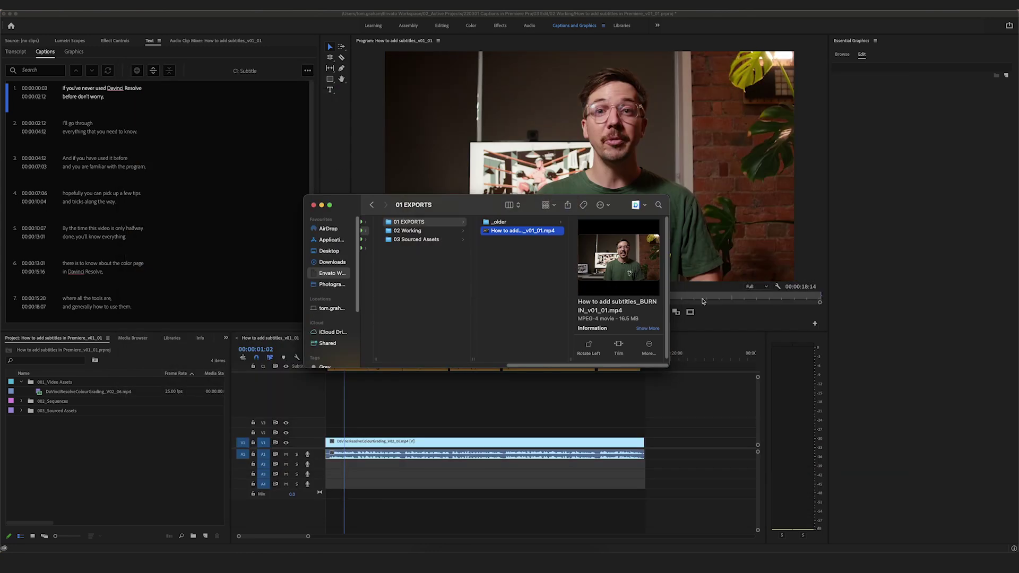
# Return to Premiere Pro and export the sequence again with the captions as an .srt sidecar file.
pyautogui.click(703, 417)
pyautogui.press('super+m')
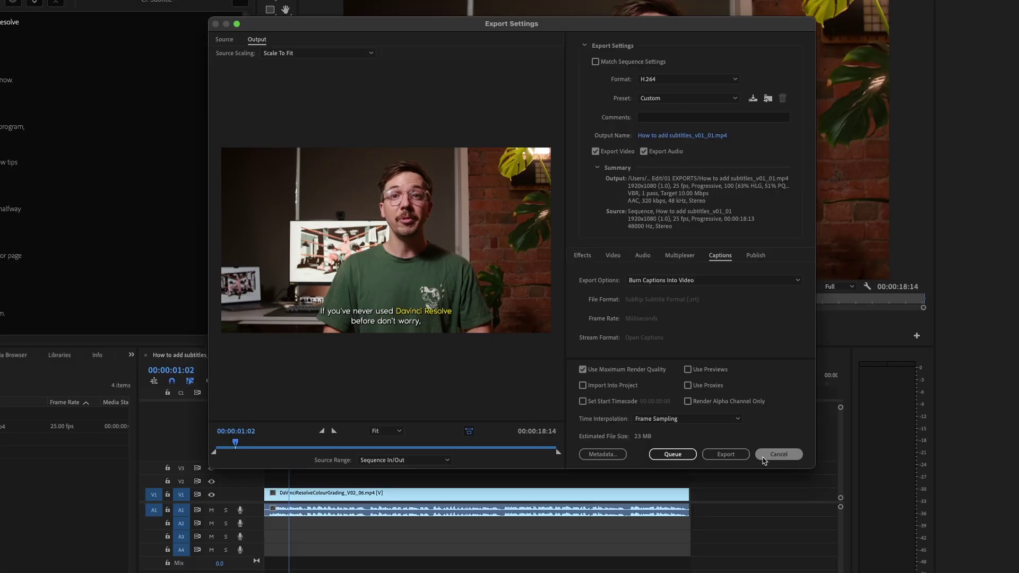
pyautogui.click(738, 280)
pyautogui.click(718, 305)
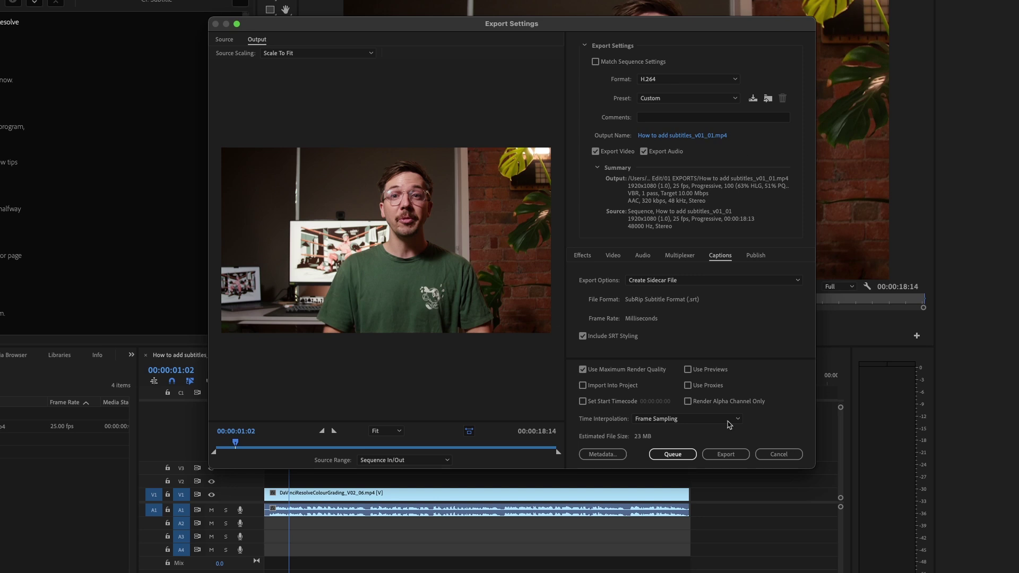
pyautogui.click(726, 454)
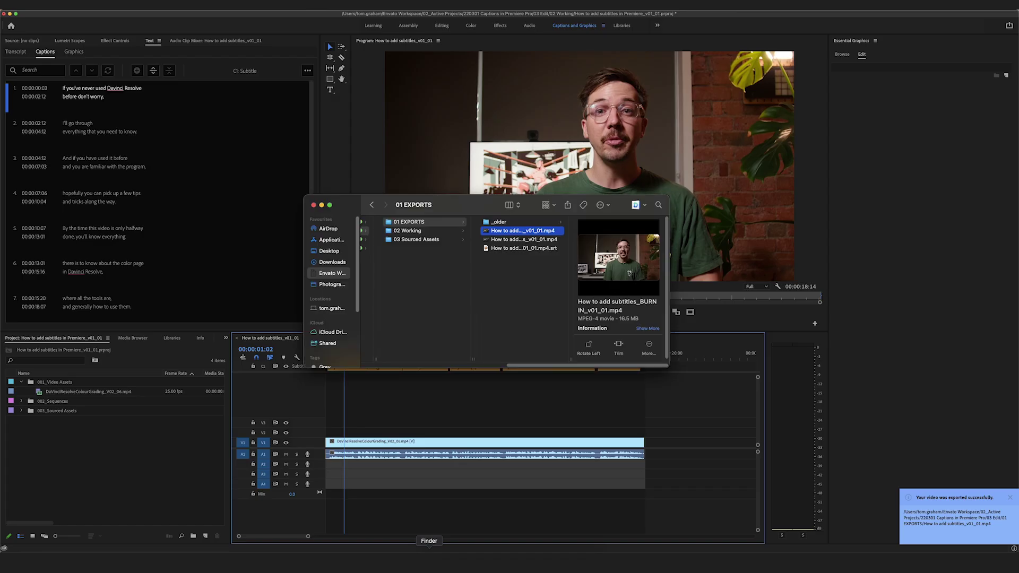
# Switch to Finder and inspect the exported How to add subtitles_v01_01.mp4 and its .srt file in 01 EXPORTS.
pyautogui.click(429, 557)
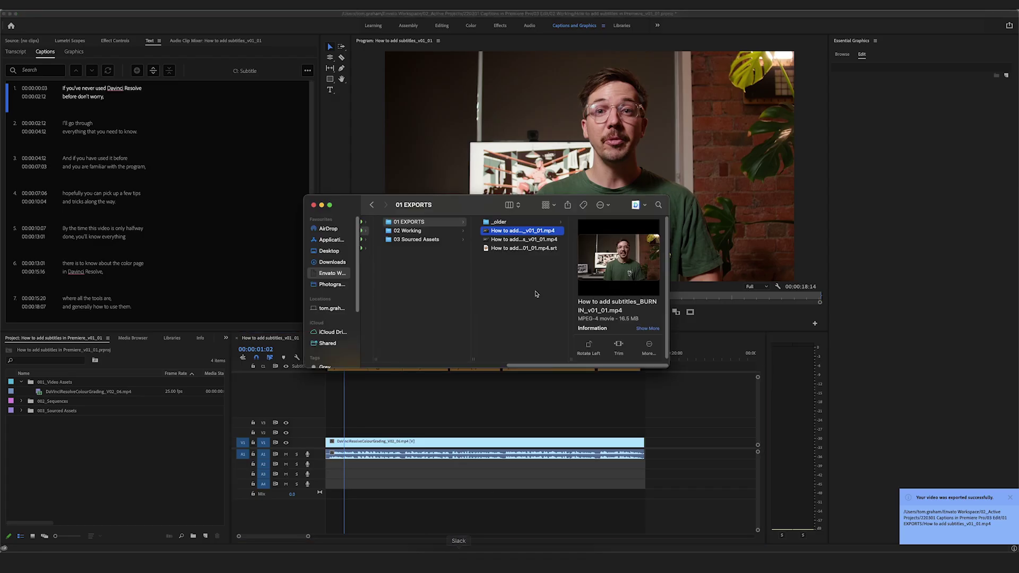
pyautogui.click(517, 240)
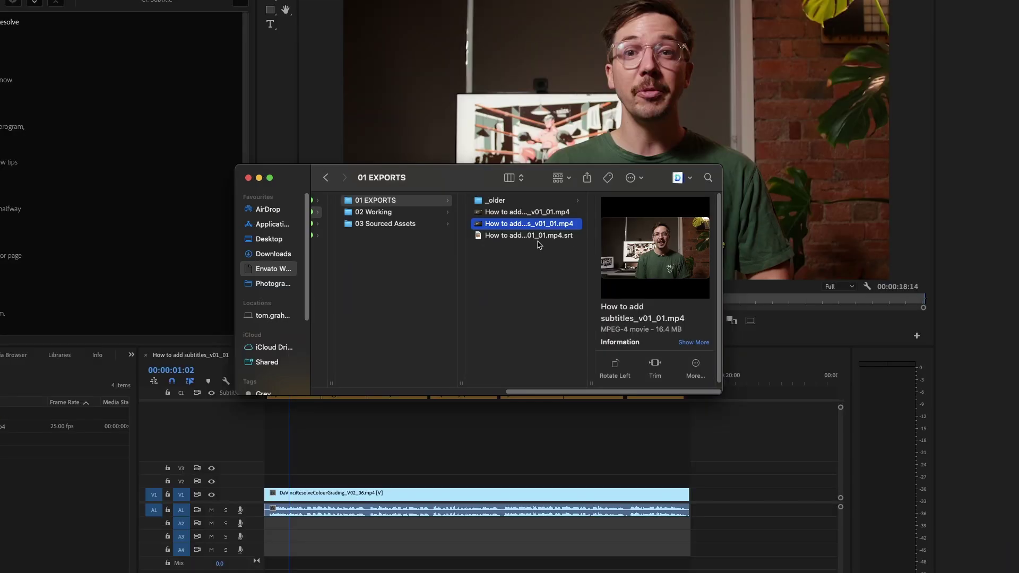
pyautogui.click(531, 248)
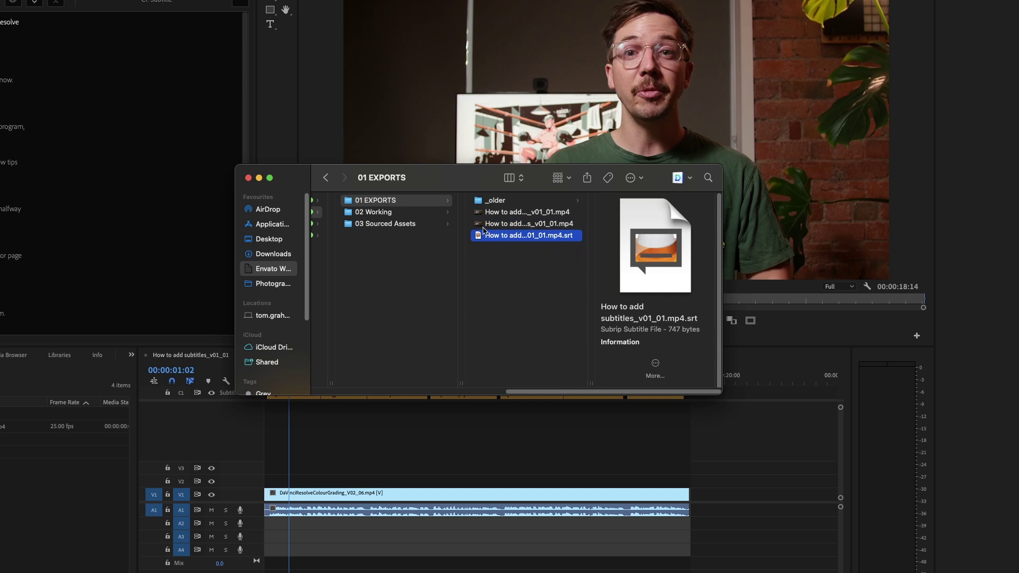
pyautogui.press('space')
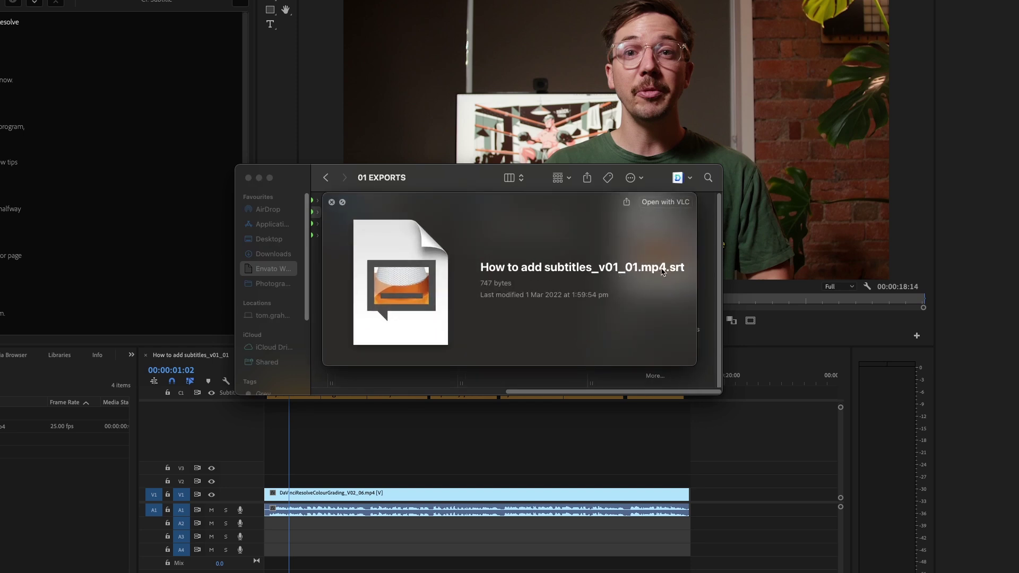
pyautogui.press('space')
pyautogui.press('Up')
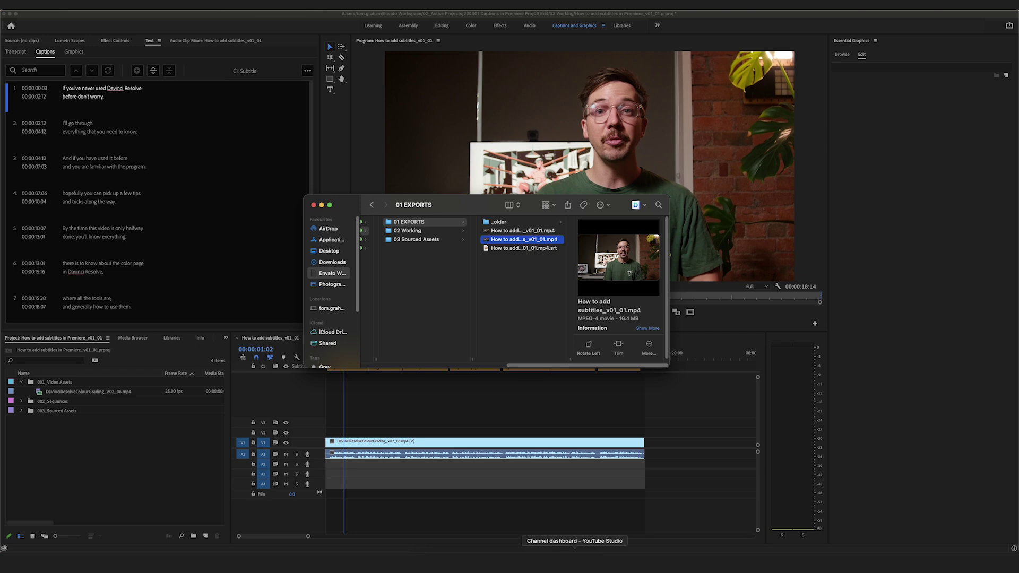
# Switch to YouTube Studio, upload How to add subtitles_v01_01.mp4 and mark the video as not made for kids.
pyautogui.click(575, 556)
pyautogui.click(521, 343)
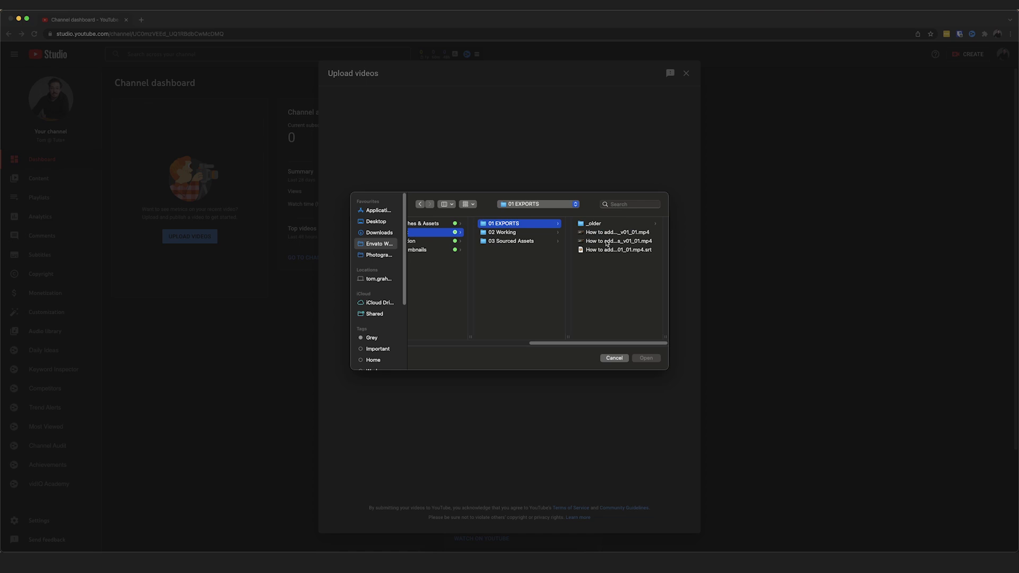
pyautogui.click(608, 242)
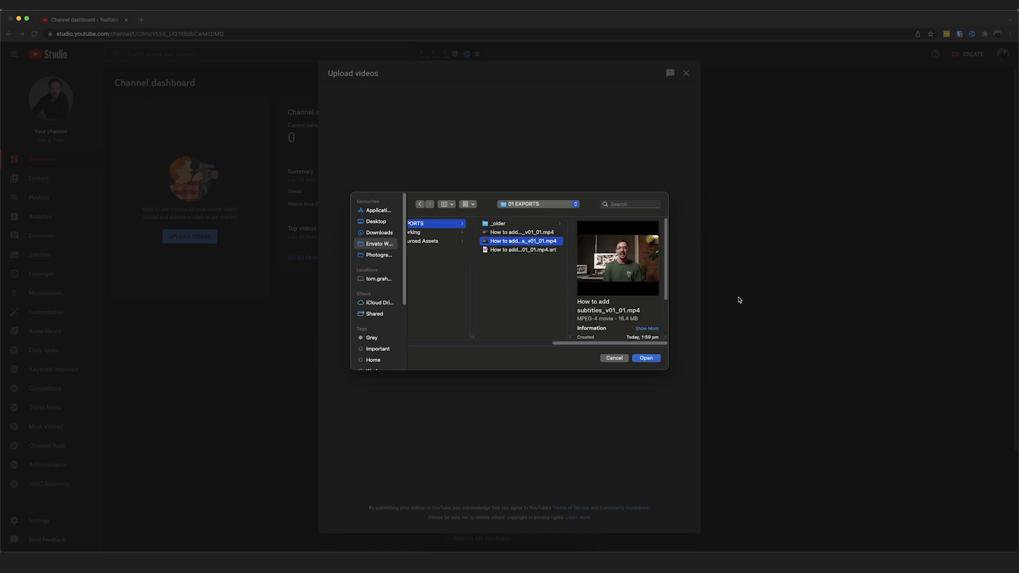
pyautogui.click(645, 359)
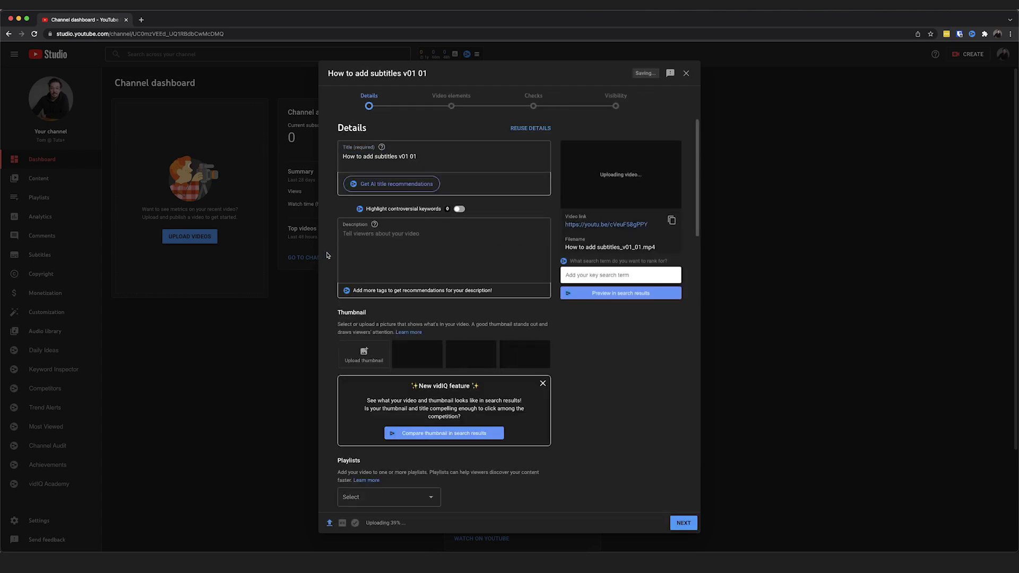
pyautogui.scroll(-4, 564, 355)
pyautogui.click(342, 415)
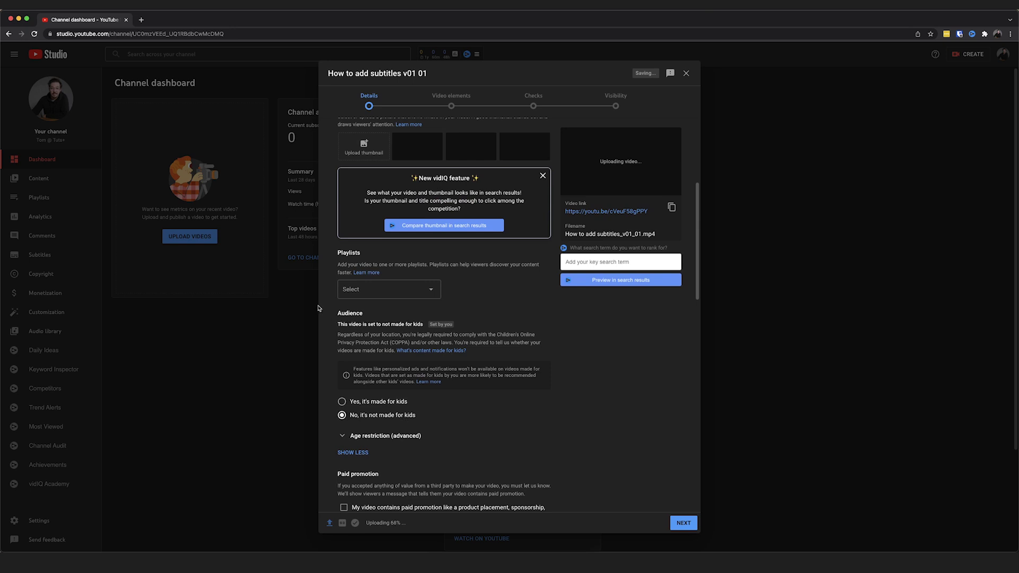
# Set the video language to English in the upload details and continue to the Video elements stage.
pyautogui.scroll(-2, 320, 308)
pyautogui.scroll(-2, 324, 308)
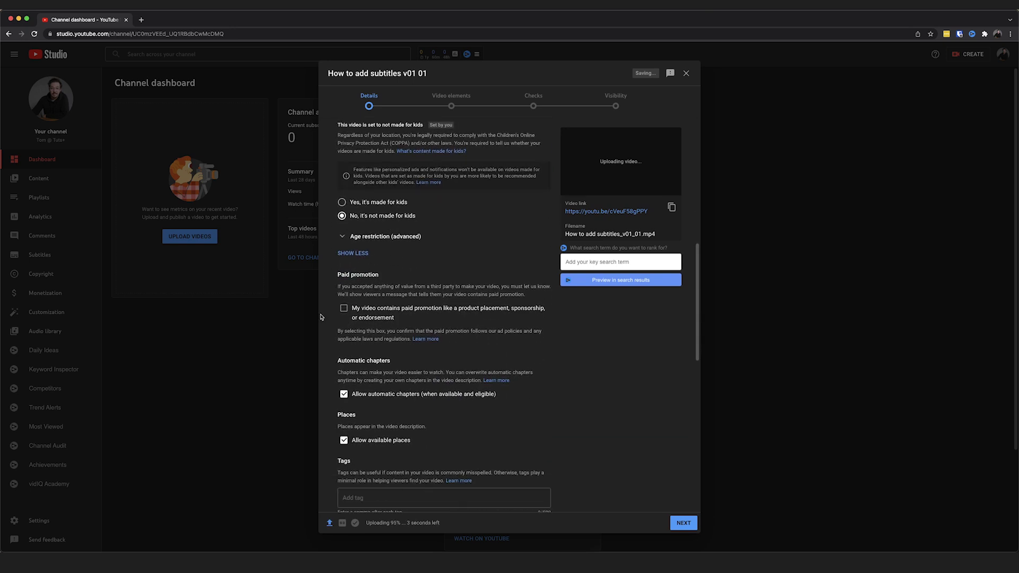
pyautogui.scroll(-6, 329, 319)
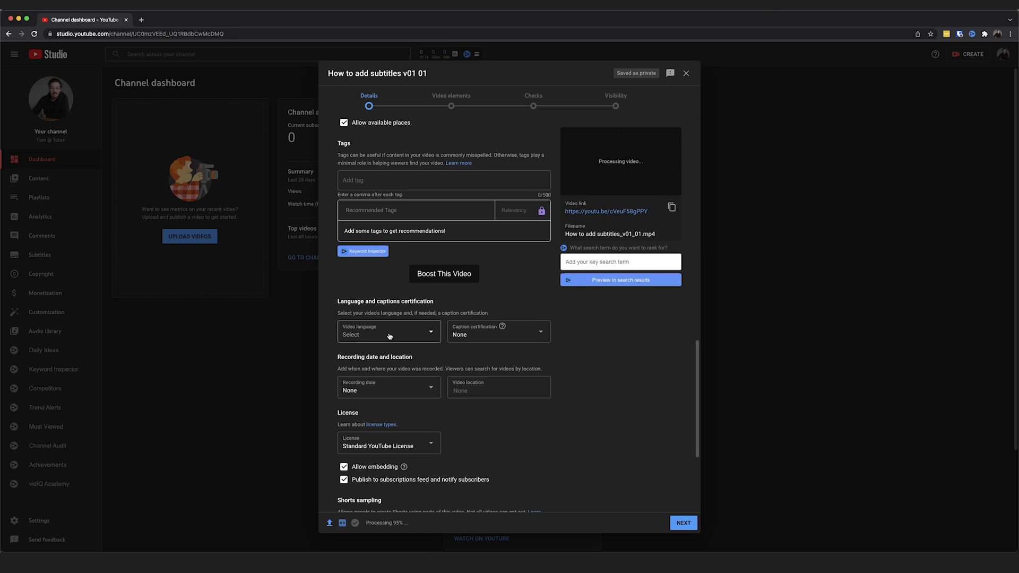
pyautogui.click(390, 336)
pyautogui.scroll(-6, 384, 254)
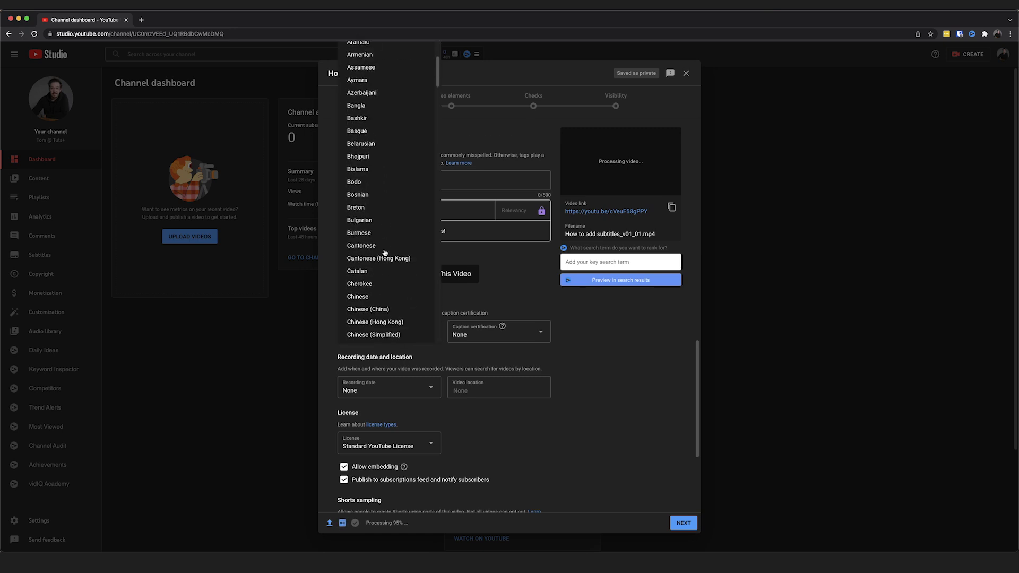
pyautogui.scroll(-3, 385, 261)
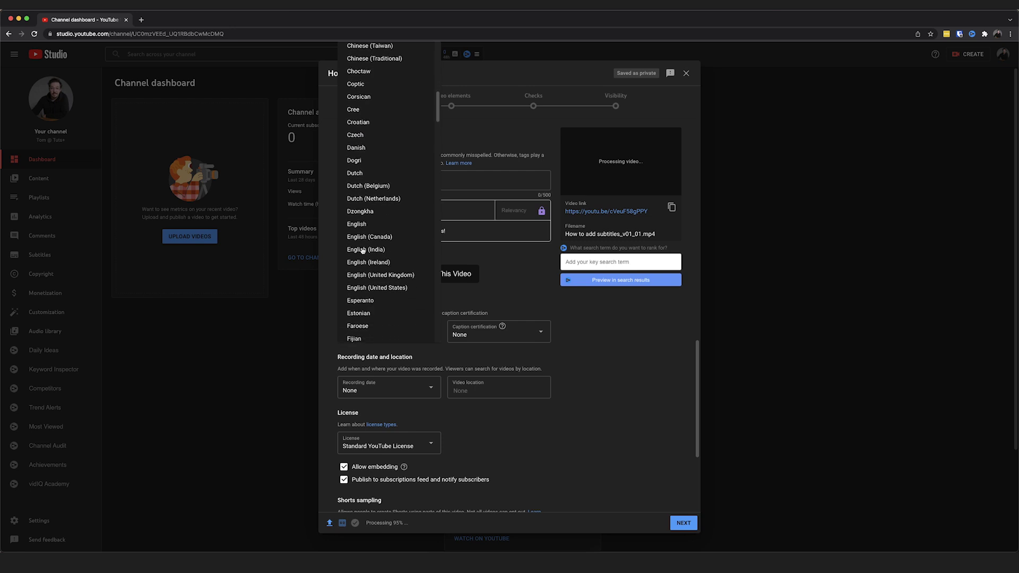
pyautogui.click(364, 225)
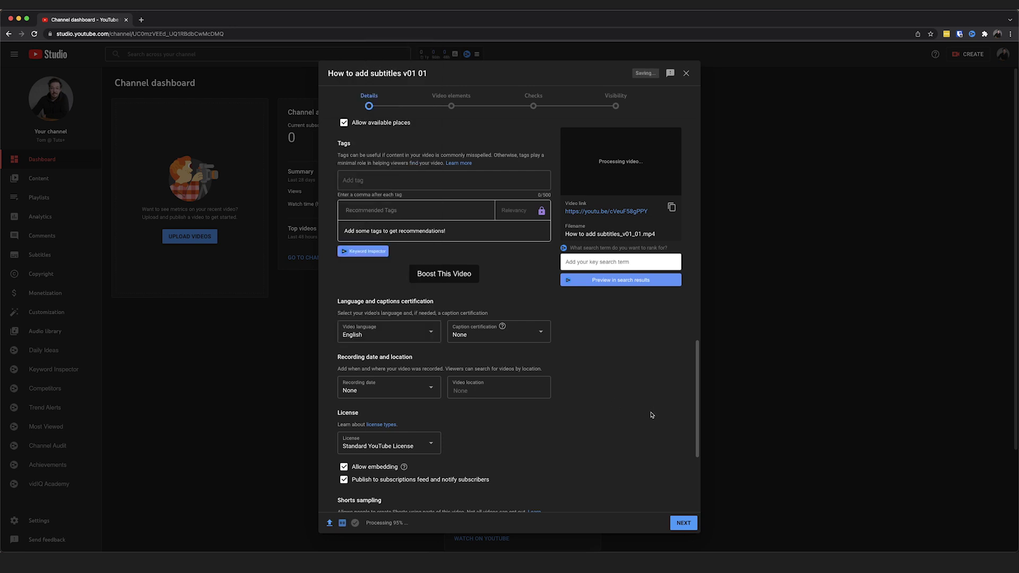
pyautogui.click(682, 524)
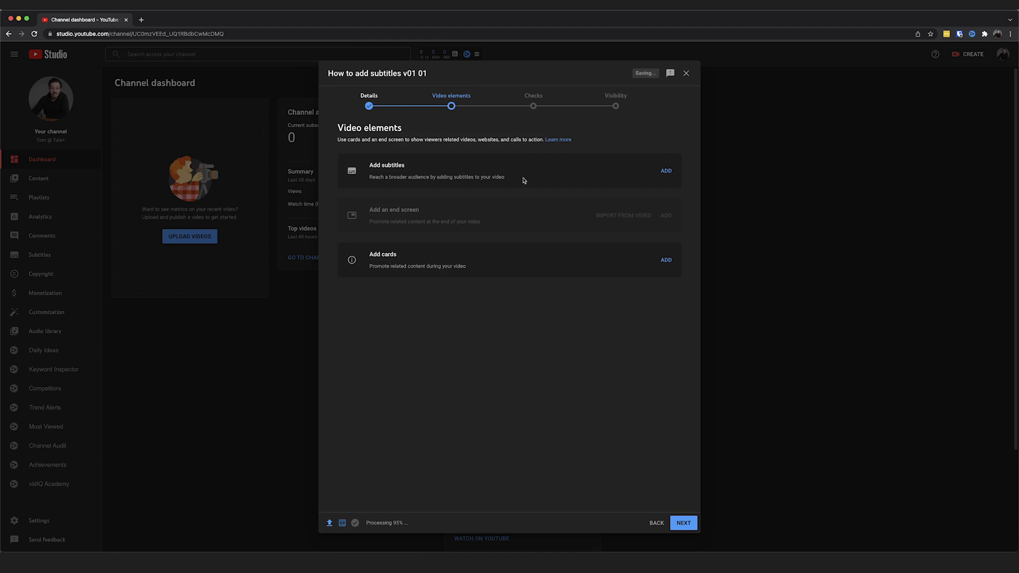
# Add English subtitles by uploading How to add subtitles_v01_01.mp4.srt from 01 EXPORTS as a file with timing.
pyautogui.click(667, 172)
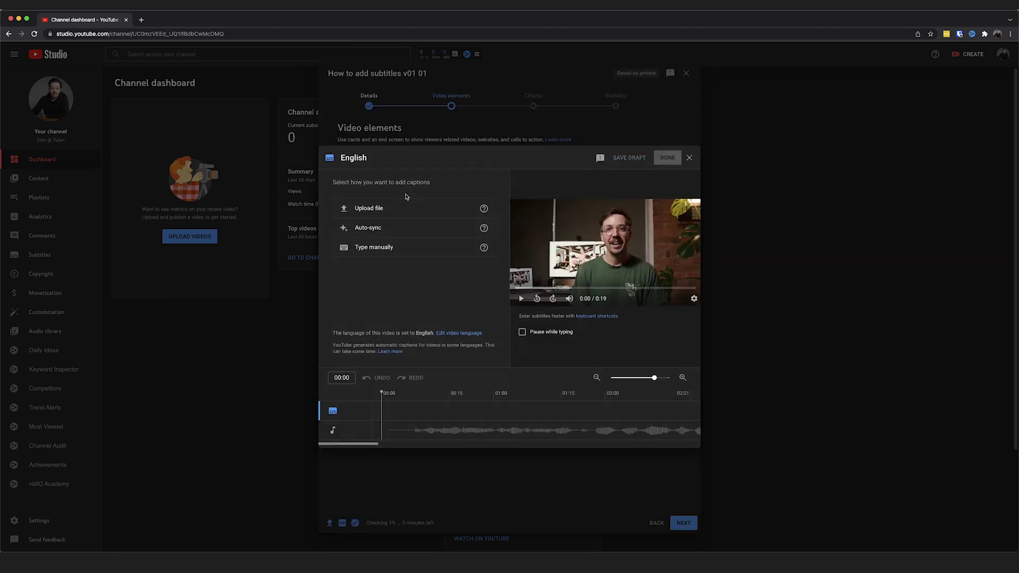
pyautogui.click(370, 209)
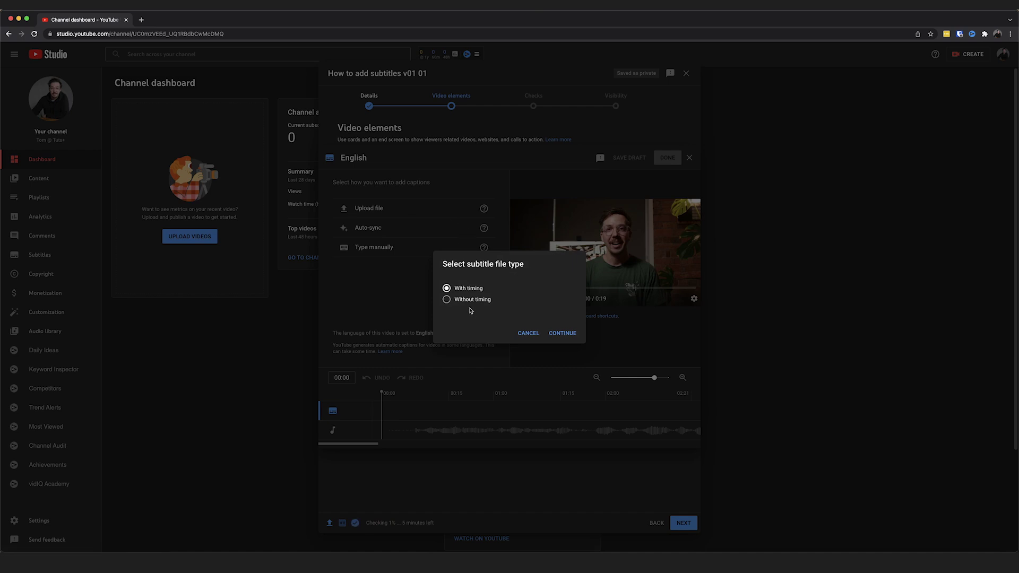
pyautogui.click(572, 337)
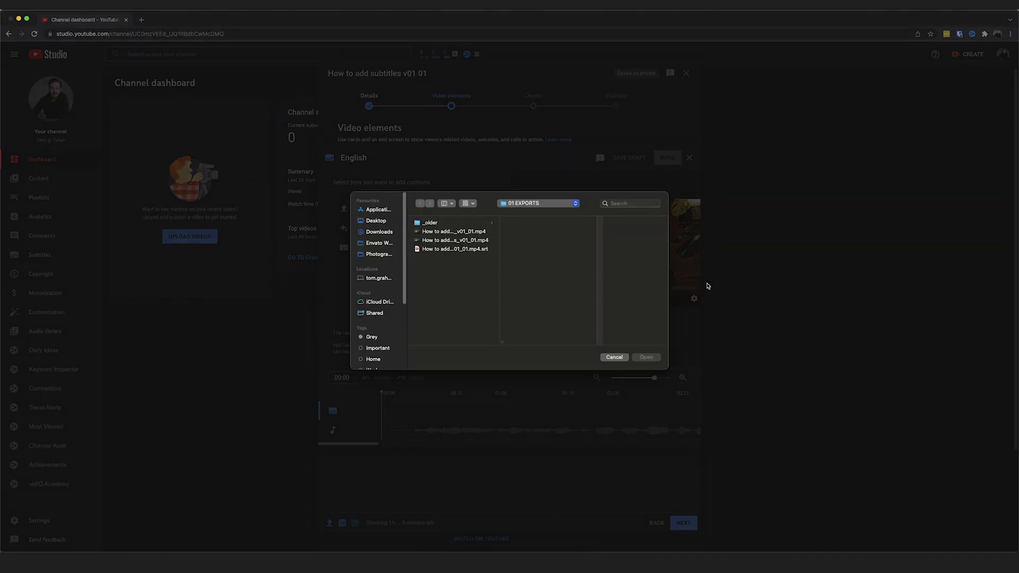
pyautogui.click(463, 250)
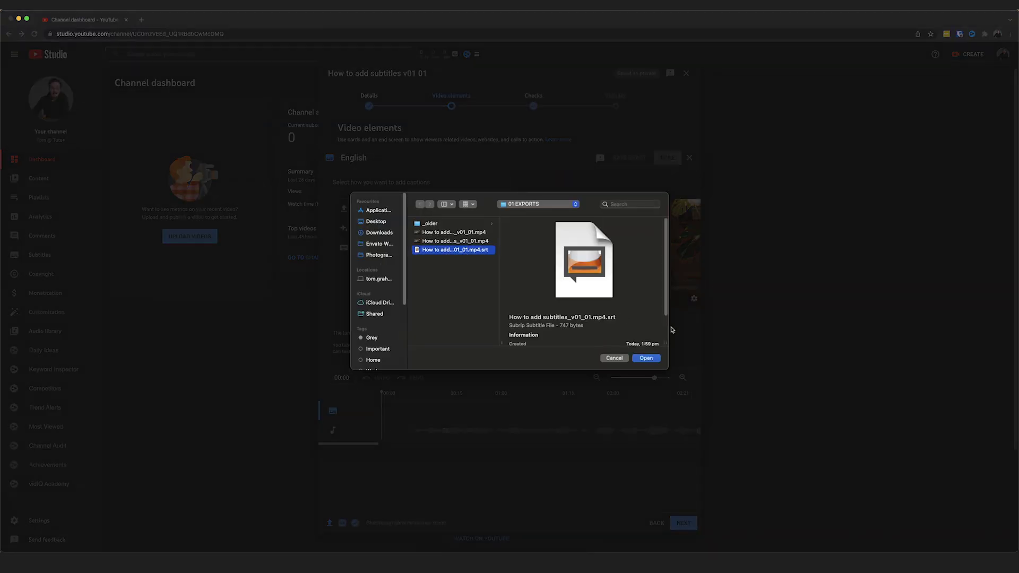
pyautogui.click(646, 358)
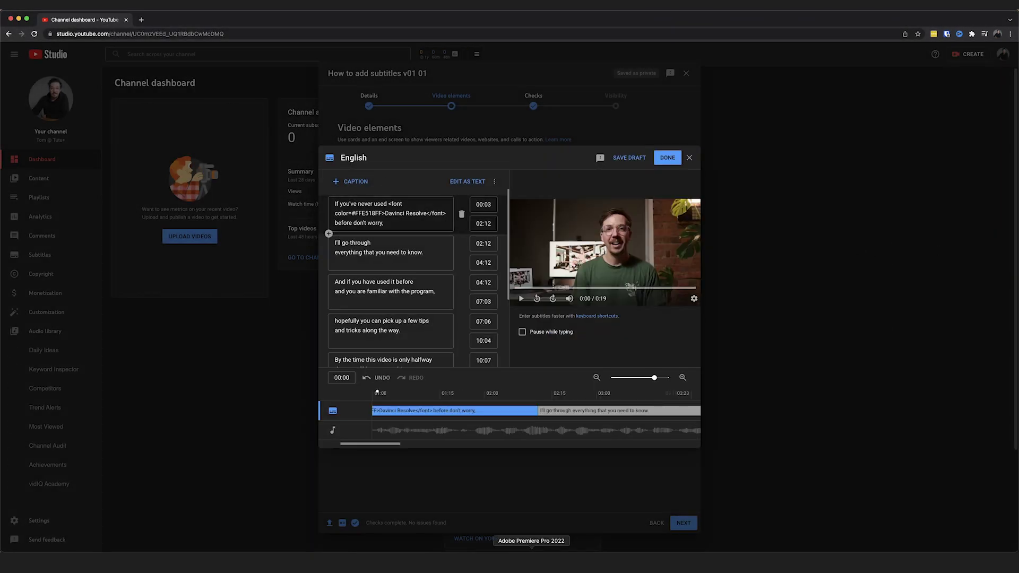
# Check the caption sidecar options in Premiere Pro's Export Settings, and preview the uploaded subtitles back in YouTube Studio.
pyautogui.click(531, 558)
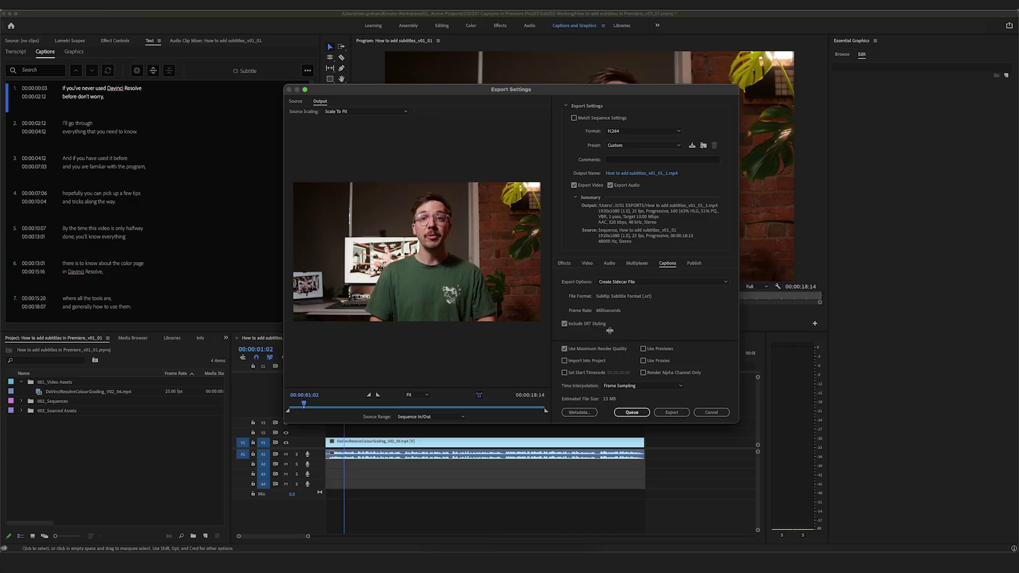
pyautogui.click(480, 557)
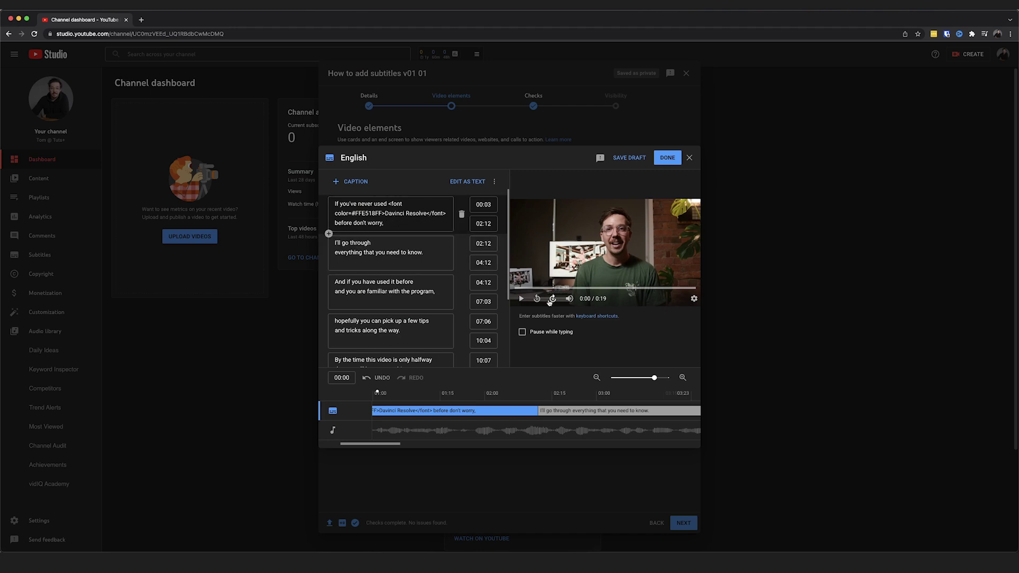
pyautogui.click(521, 300)
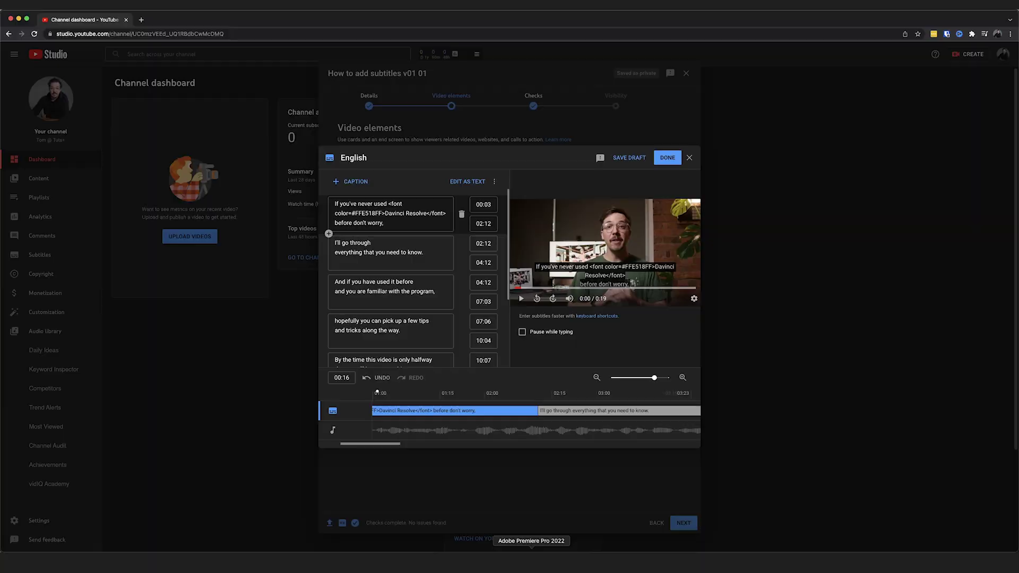
# Switch to Premiere Pro, turn off Include SRT Styling in the export's caption options, and return to YouTube Studio.
pyautogui.click(531, 551)
pyautogui.click(601, 325)
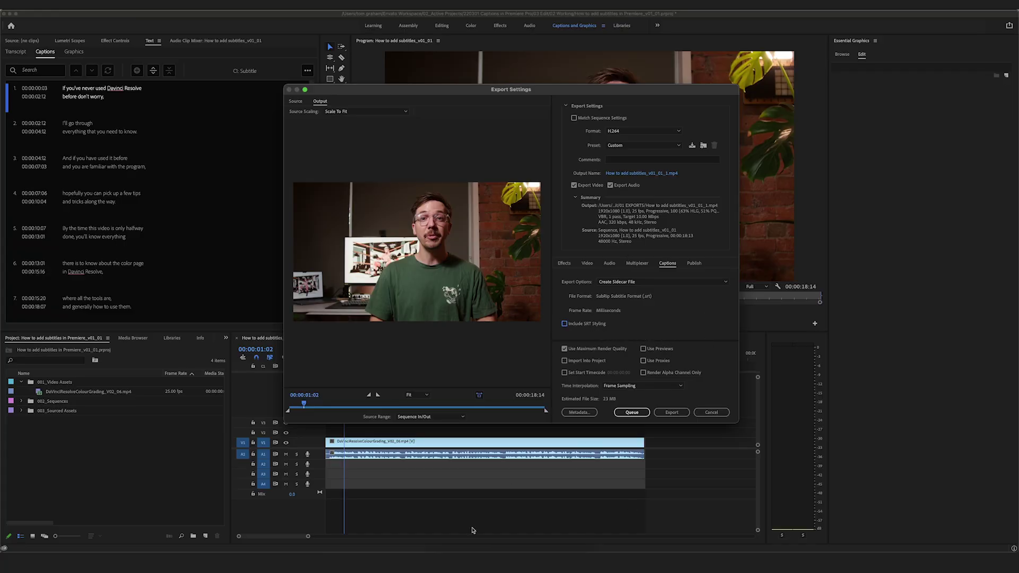
pyautogui.click(480, 552)
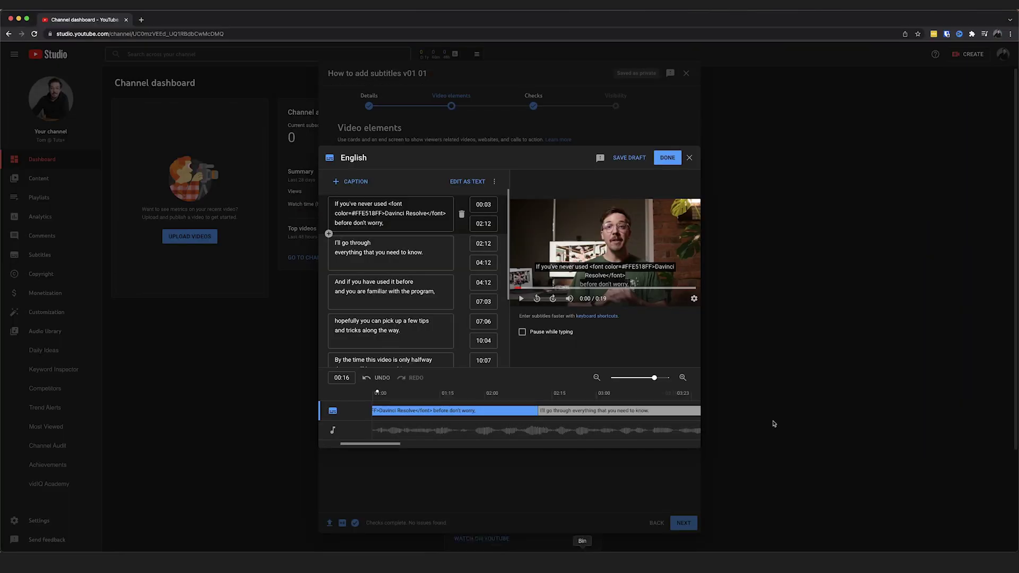
# Remove the opening and closing font color tags around "Davinci Resolve" in the first caption.
pyautogui.moveTo(386, 213); pyautogui.dragTo(388, 204)
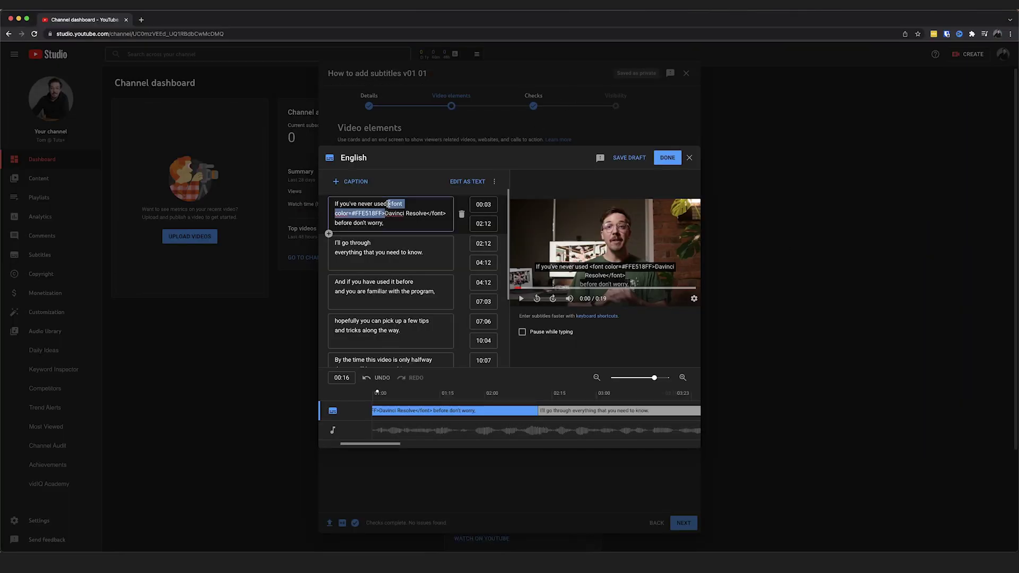
pyautogui.press('BackSpace')
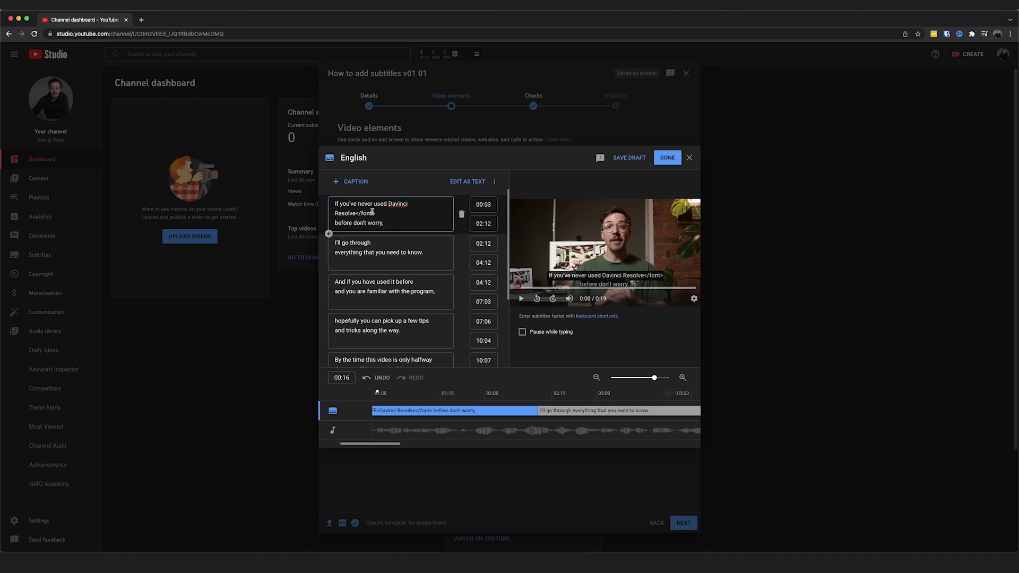
pyautogui.moveTo(377, 214); pyautogui.dragTo(358, 215)
pyautogui.press('BackSpace')
# Delete the font color tags and trailing comma around "Davinci Resolve" in the caption starting at 13:01.
pyautogui.scroll(-2, 418, 293)
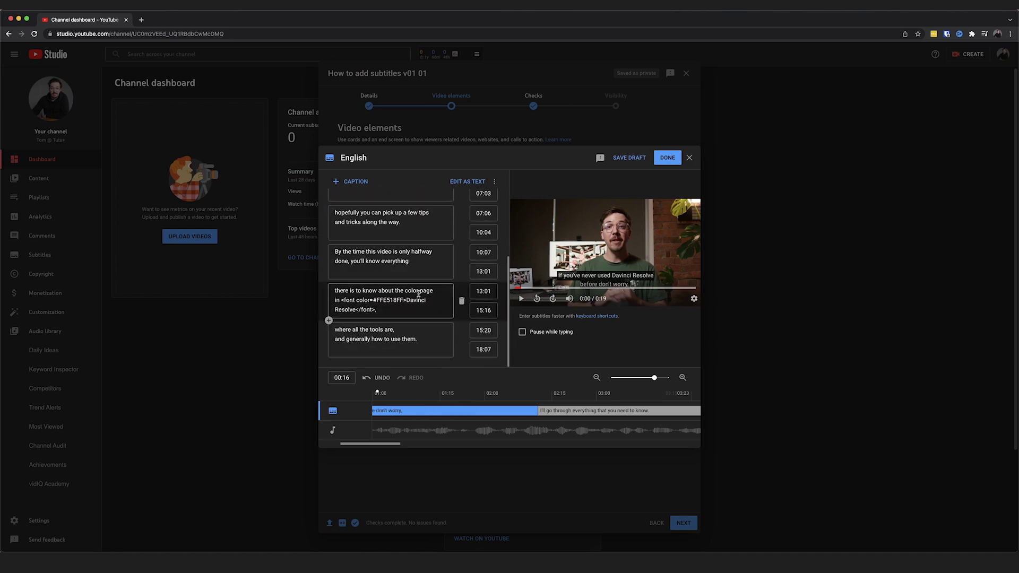
pyautogui.click(393, 301)
pyautogui.moveTo(407, 300); pyautogui.dragTo(342, 295)
pyautogui.press('BackSpace')
pyautogui.moveTo(411, 302); pyautogui.dragTo(388, 302)
pyautogui.press('BackSpace')
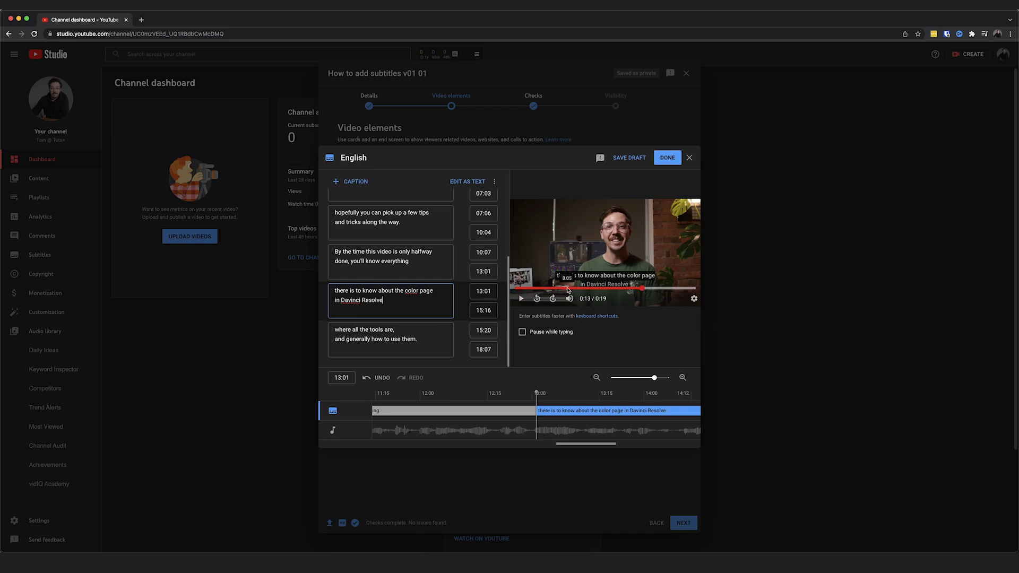
# Play the captioned video from the start to check the cleaned text, and publish the English subtitles.
pyautogui.click(567, 288)
pyautogui.click(520, 289)
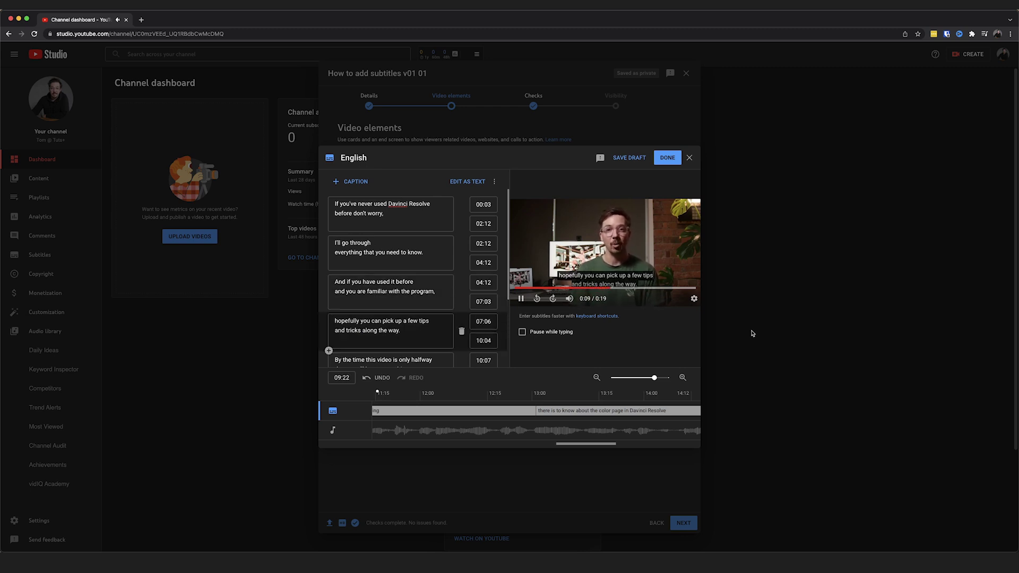
pyautogui.click(667, 158)
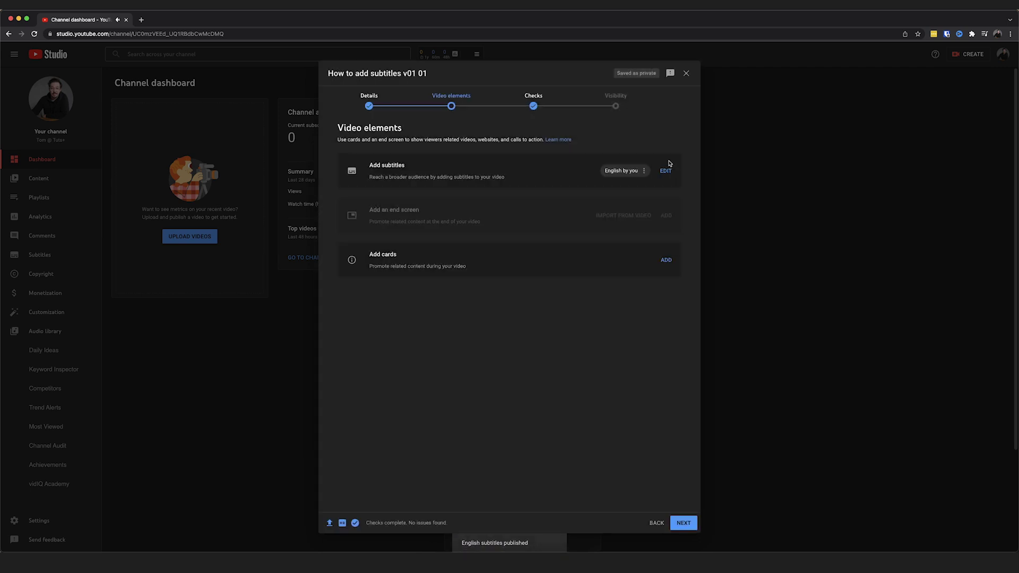
# Proceed past the checks, set the video's visibility to Private, and save it after copying its link.
pyautogui.click(681, 525)
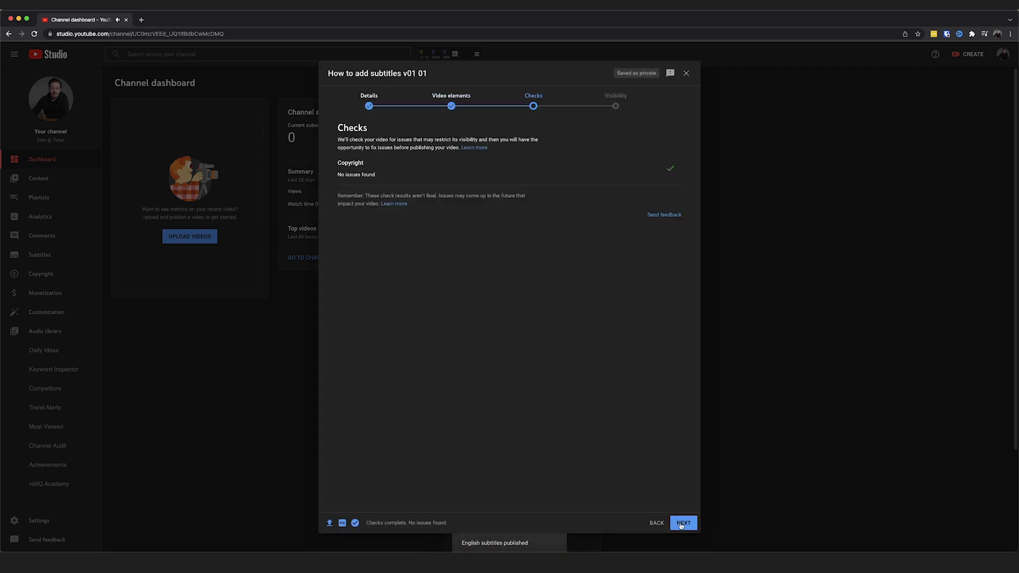
pyautogui.click(682, 524)
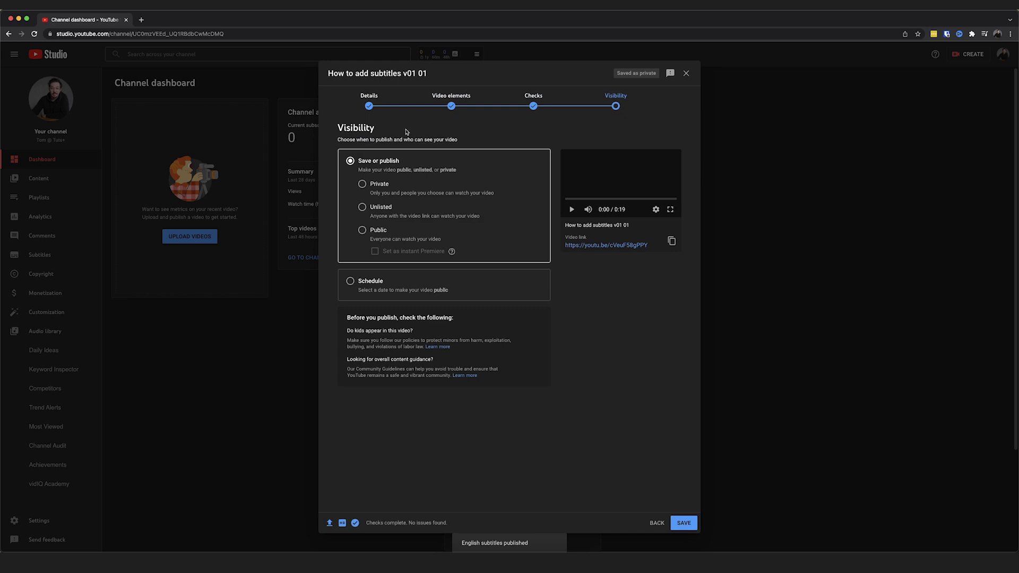
pyautogui.click(362, 185)
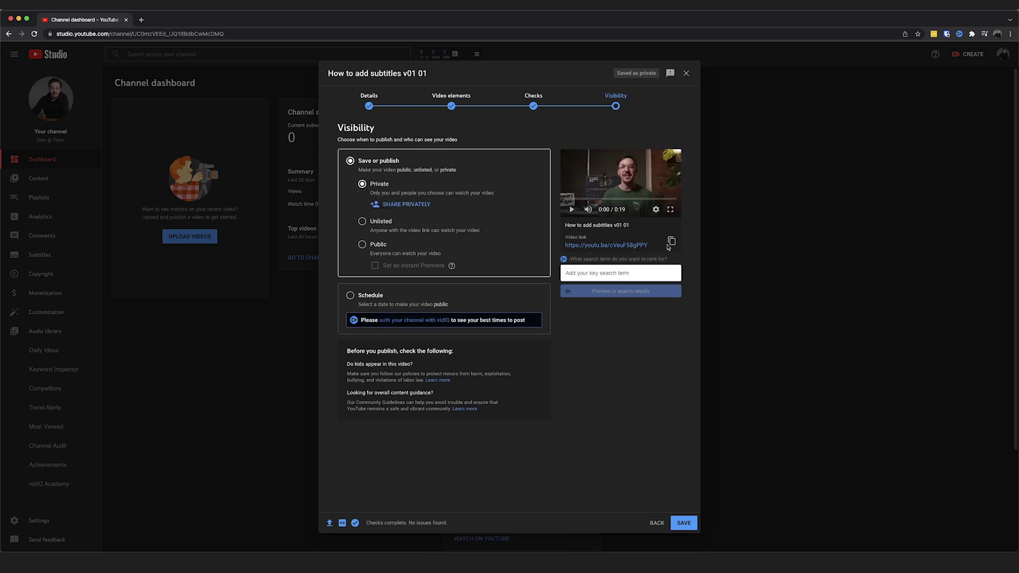
pyautogui.click(671, 242)
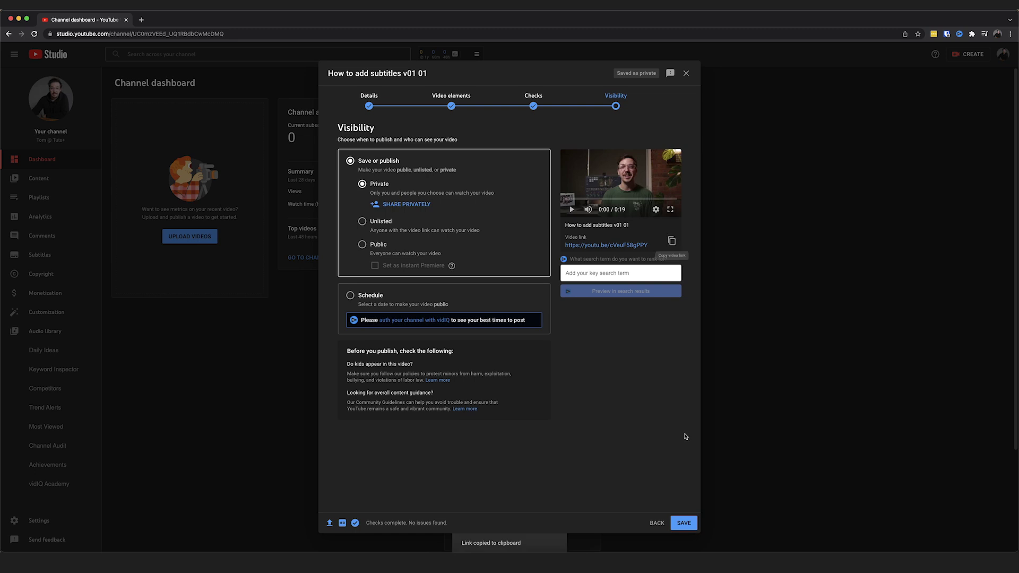
pyautogui.click(684, 522)
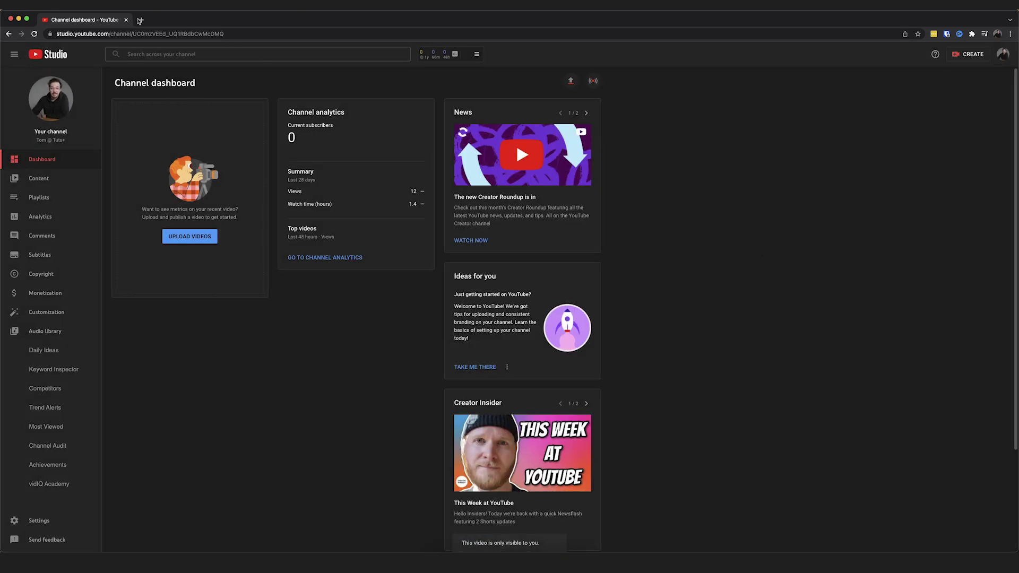
# Open the copied video link in a new browser tab and pause playback.
pyautogui.click(139, 20)
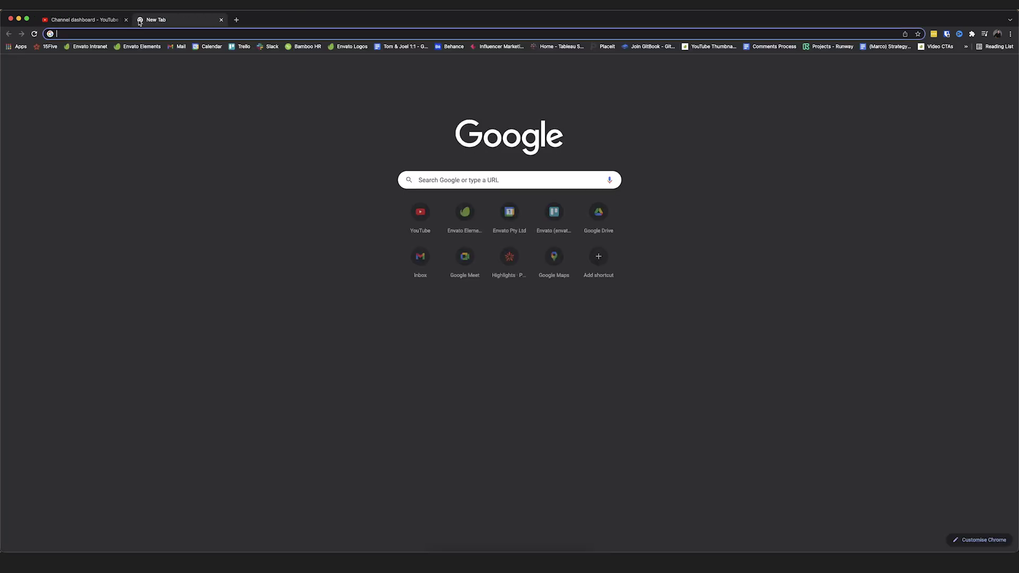
pyautogui.press('super+v')
pyautogui.press('Return')
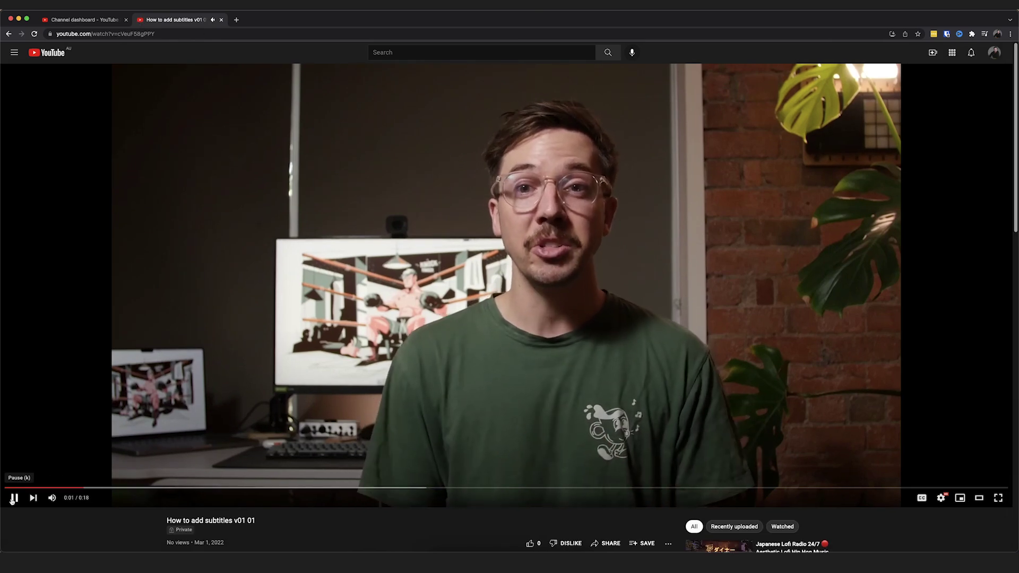
pyautogui.click(13, 498)
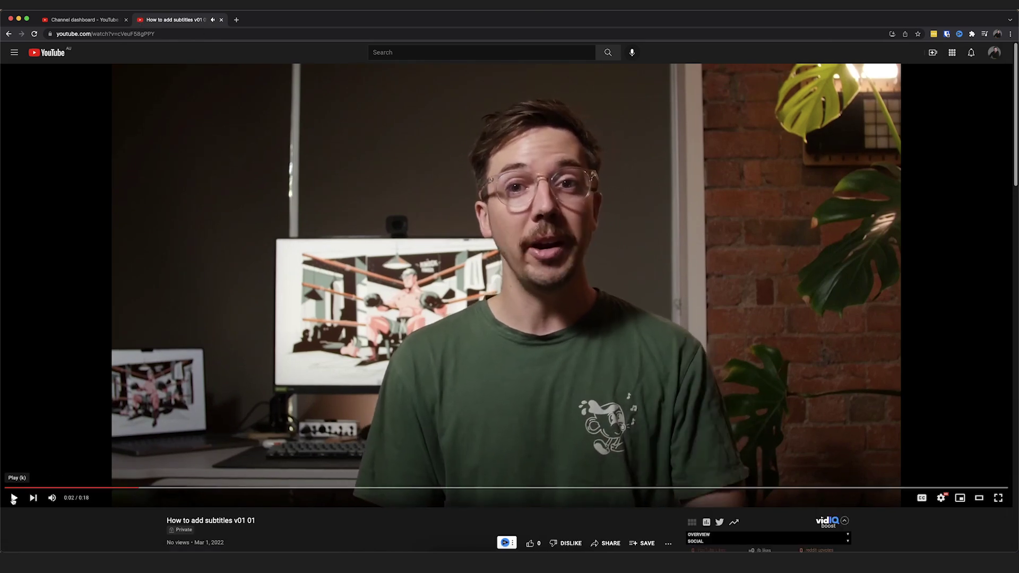